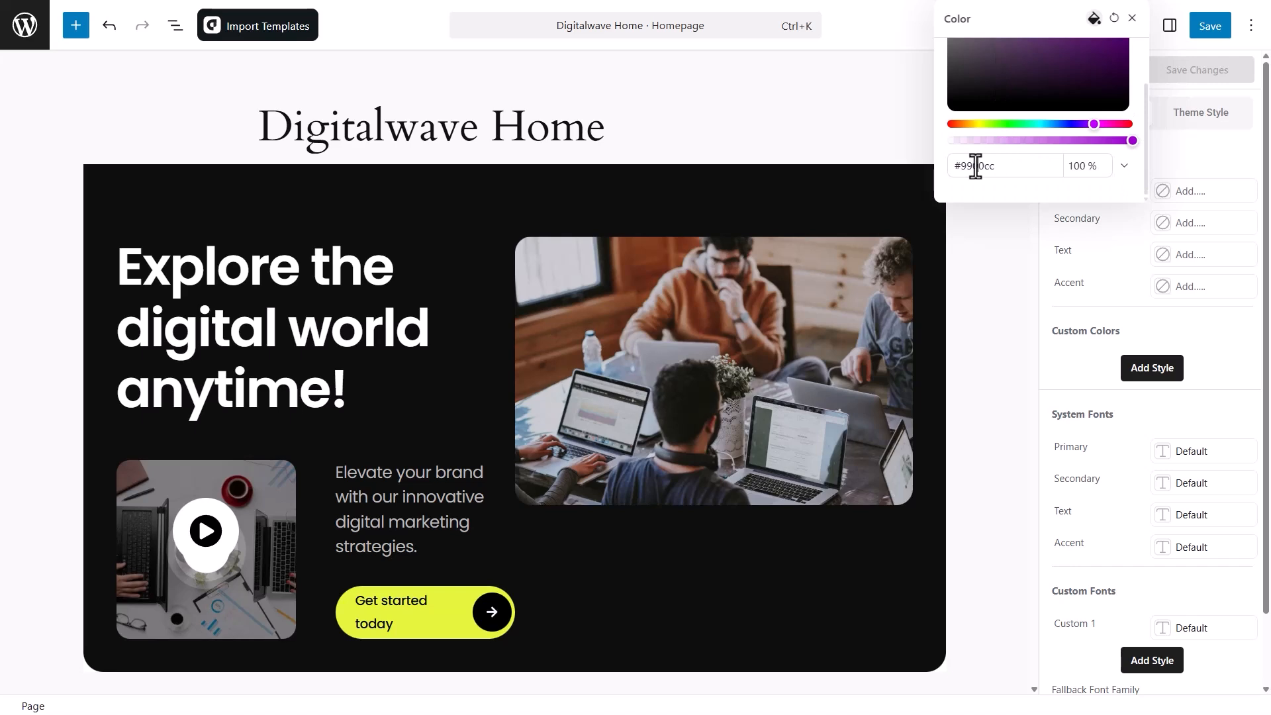
Step: Set the system Primary Color to #00001e and the Secondary color to #13eca7
double_click(976, 166)
type("#00001e")
left_click(1163, 223)
scroll(1036, 141, "down", 2)
double_click(976, 198)
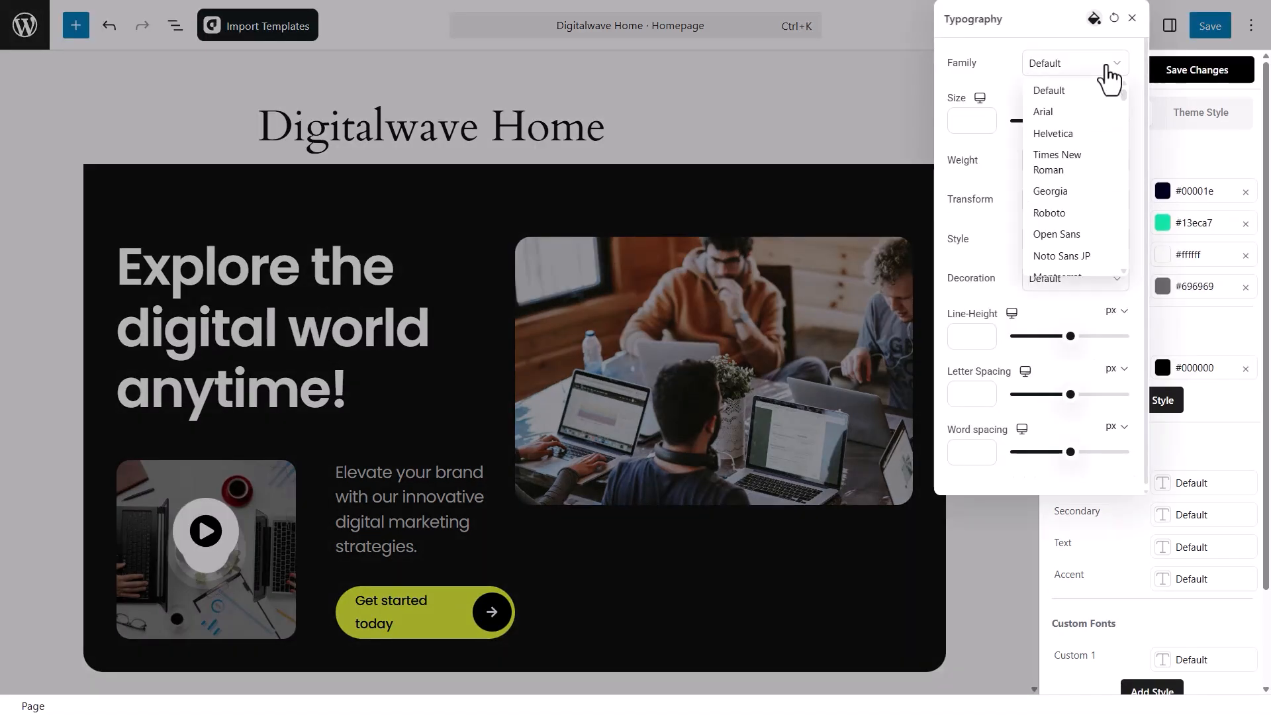
Step: Set the primary system font to Helvetica with weight 100 (Thin)
type("hel")
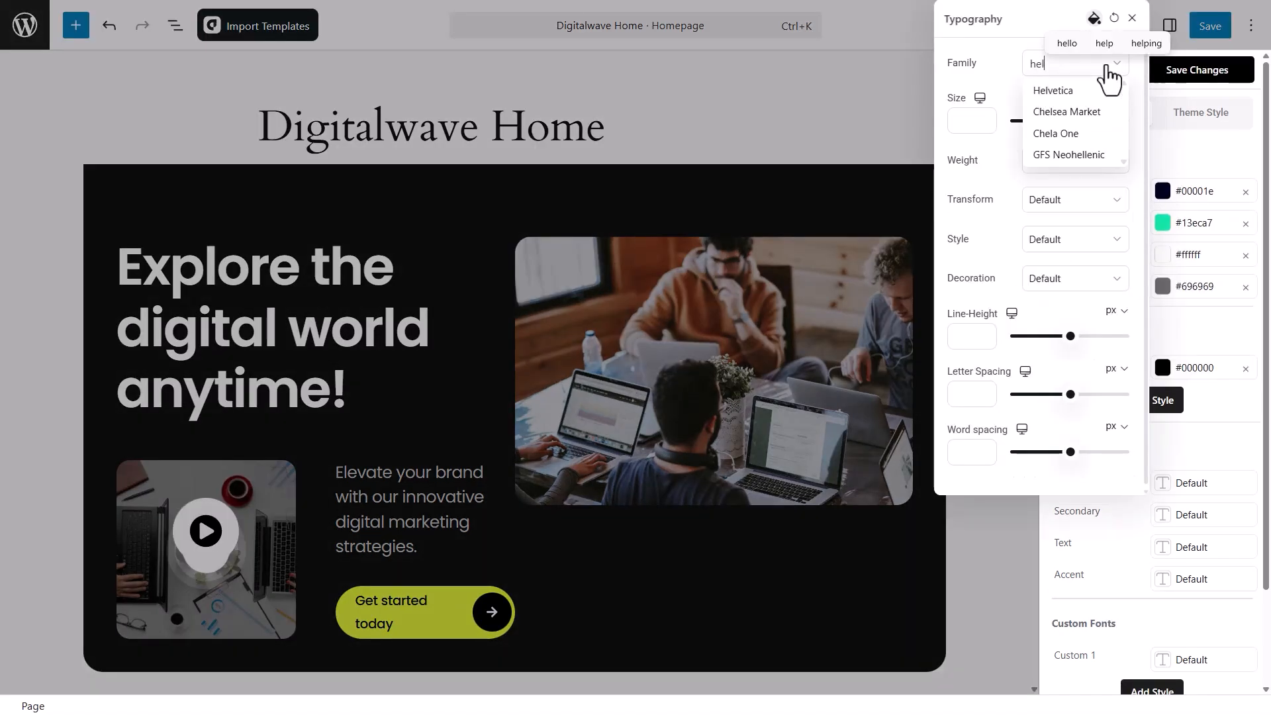
left_click(1083, 90)
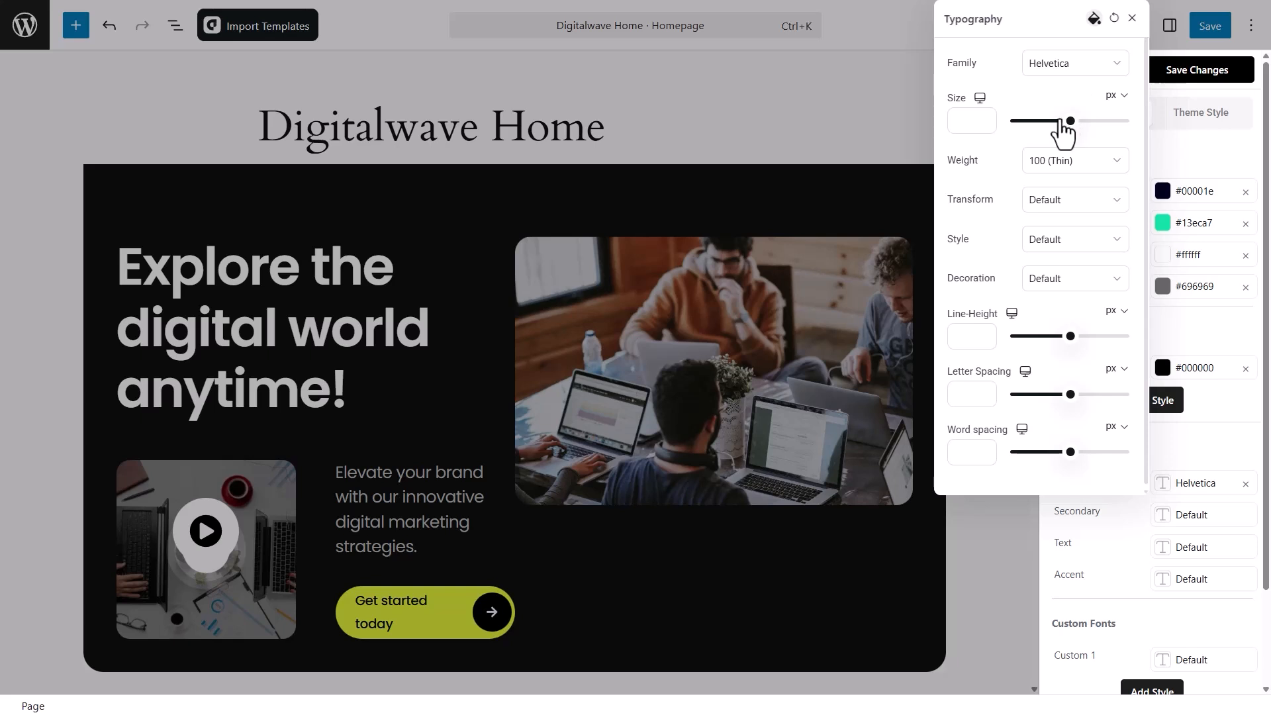
left_click(1071, 163)
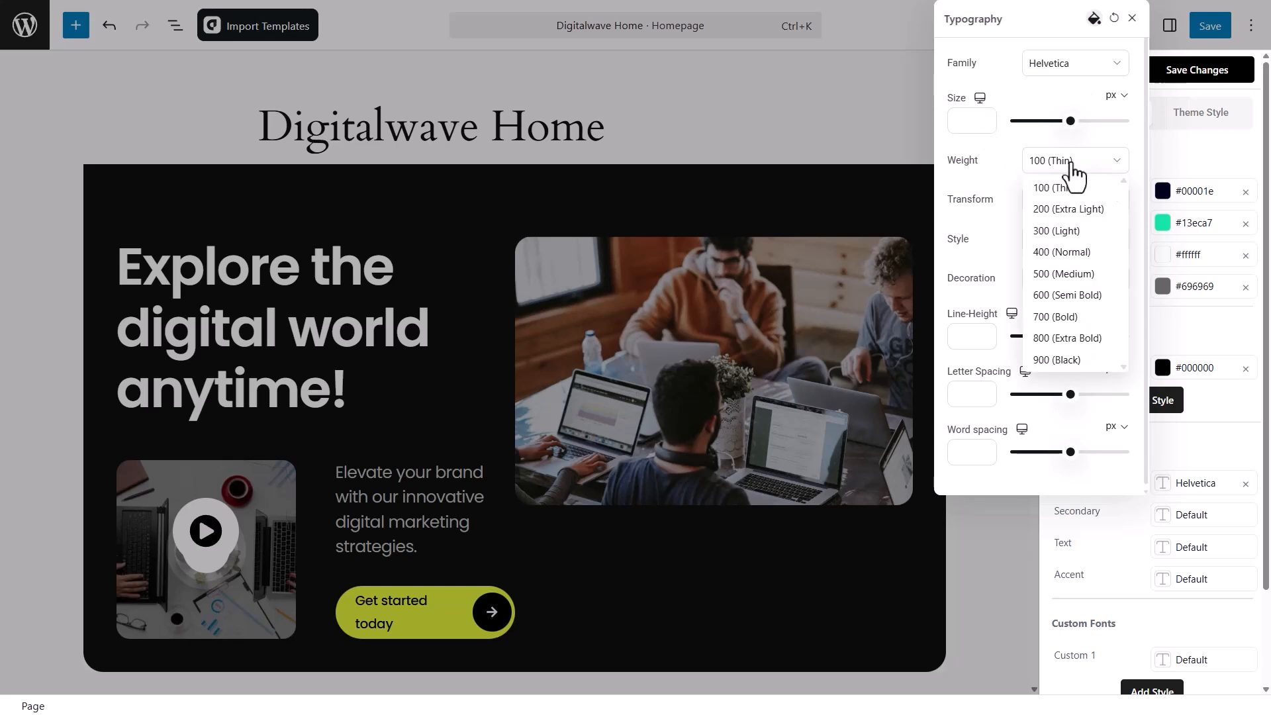
left_click(1053, 187)
left_click(1095, 202)
left_click(1092, 223)
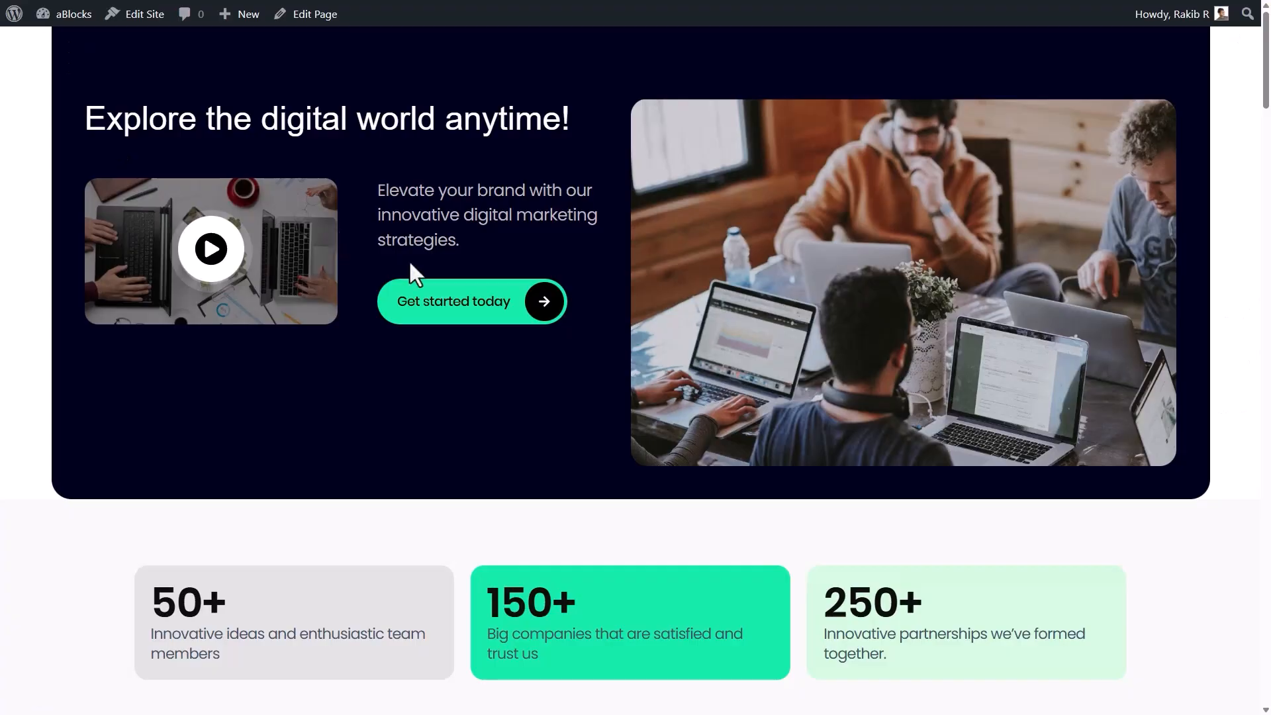
Step: Examine the system colors and fonts across the published homepage, from the hero section down to the customer section
scroll(488, 298, "down", 2)
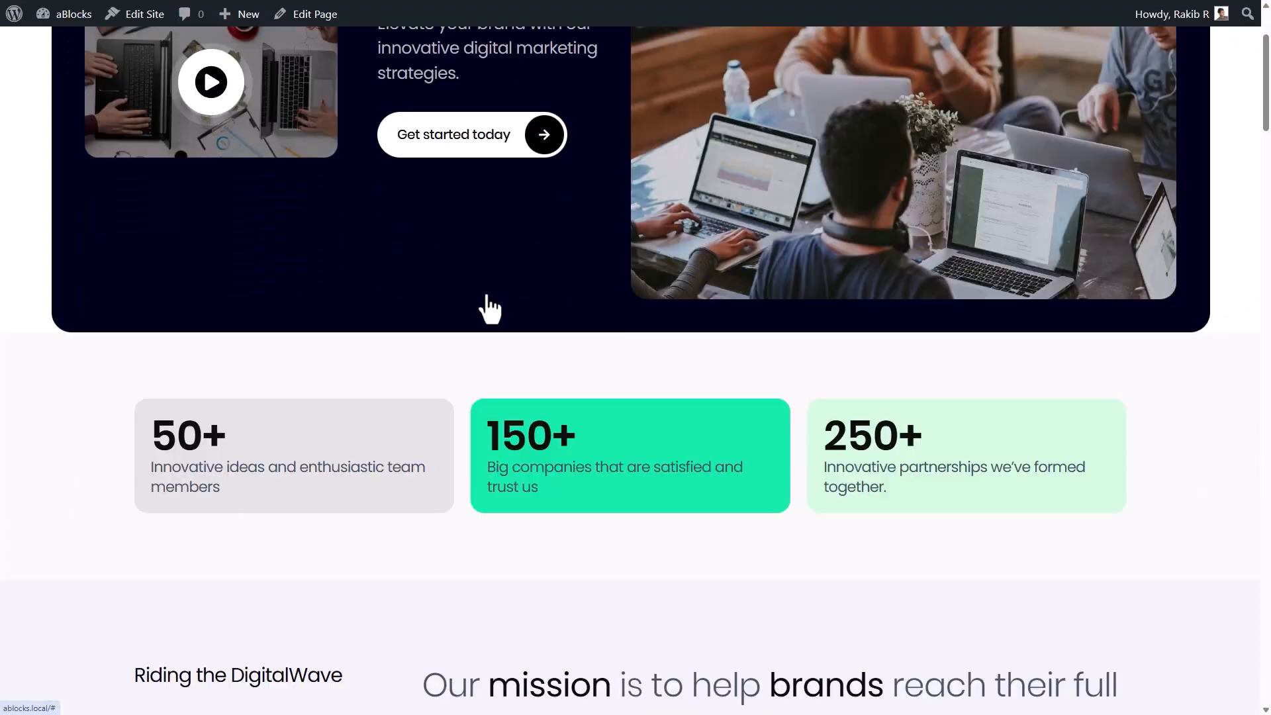
scroll(490, 308, "down", 15)
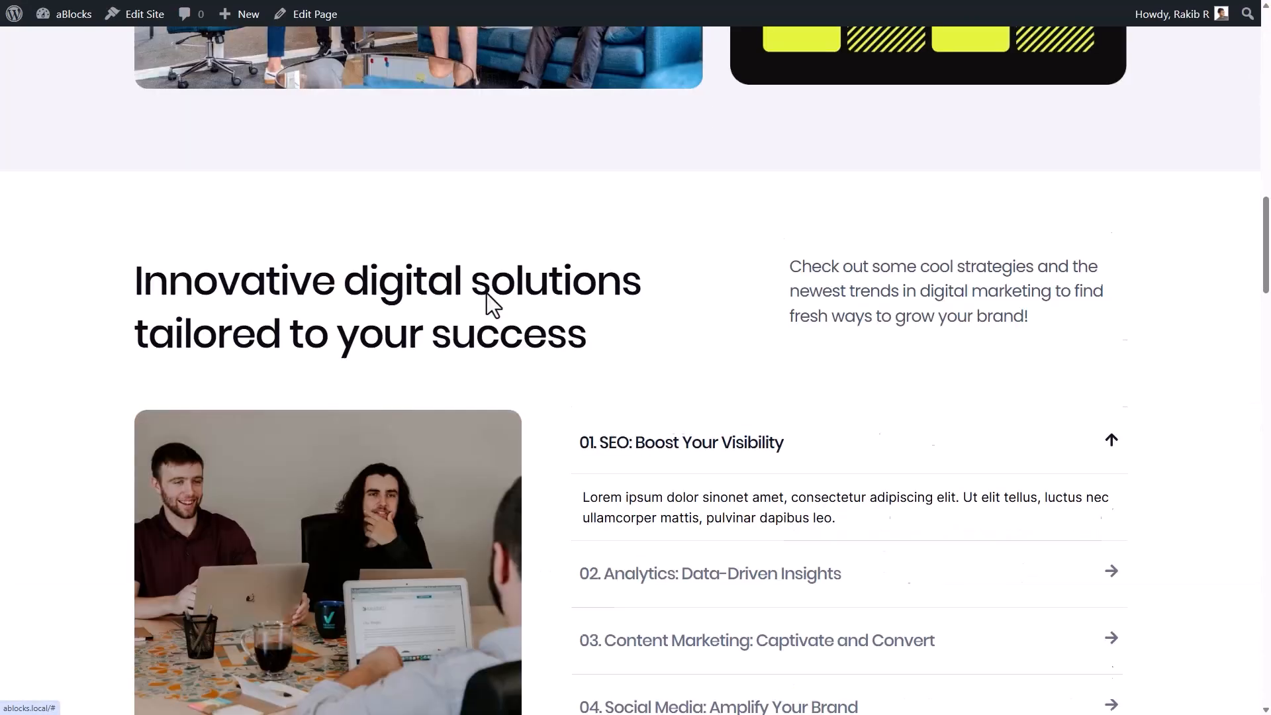
scroll(487, 293, "down", 10)
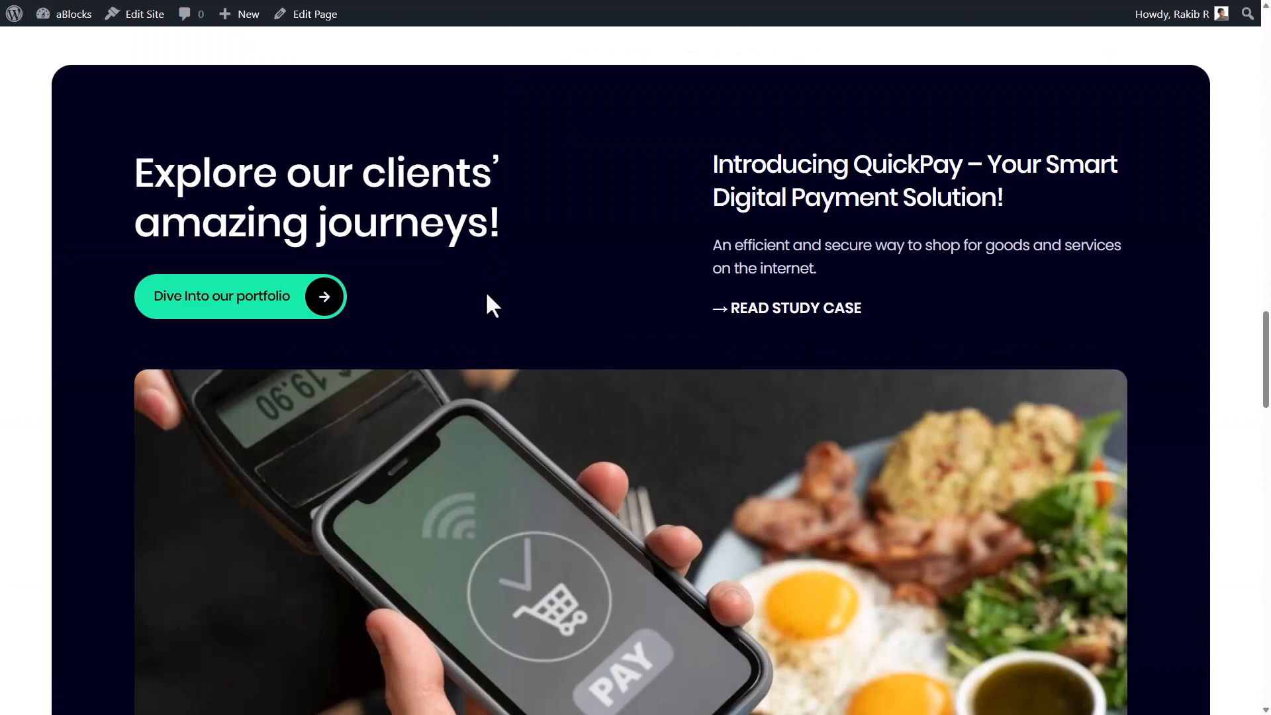
scroll(486, 293, "down", 15)
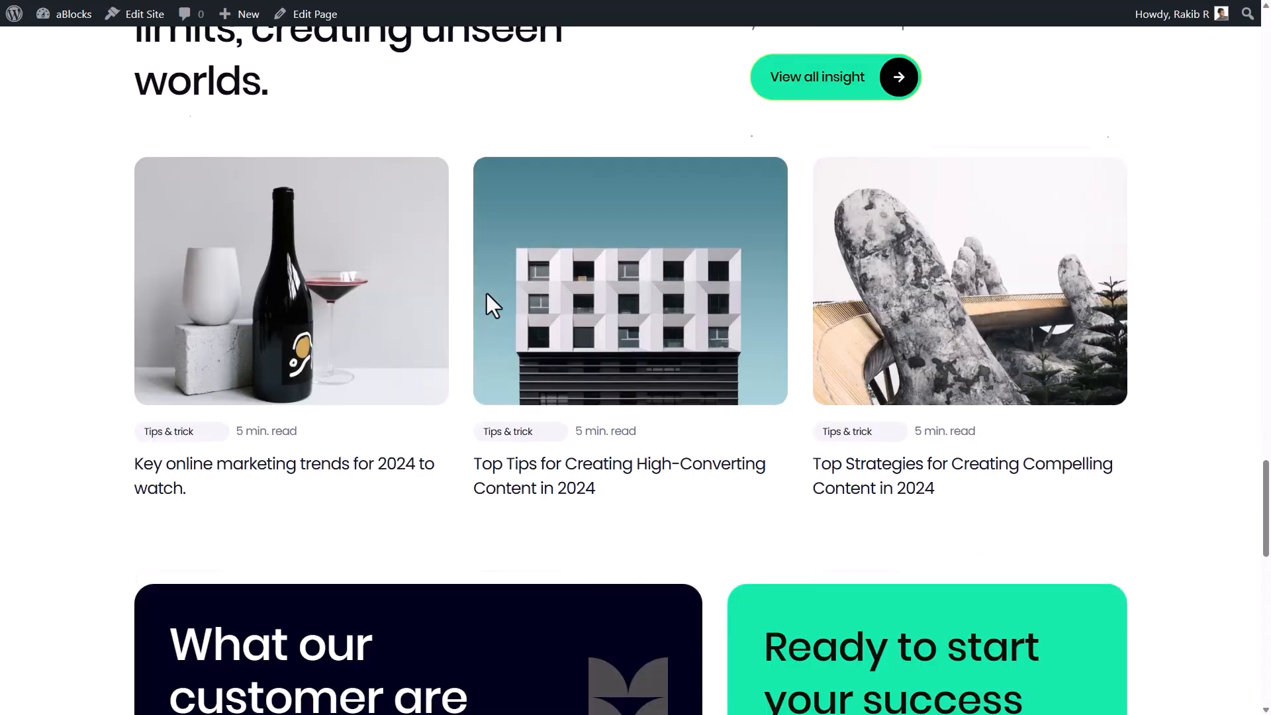
scroll(486, 293, "down", 5)
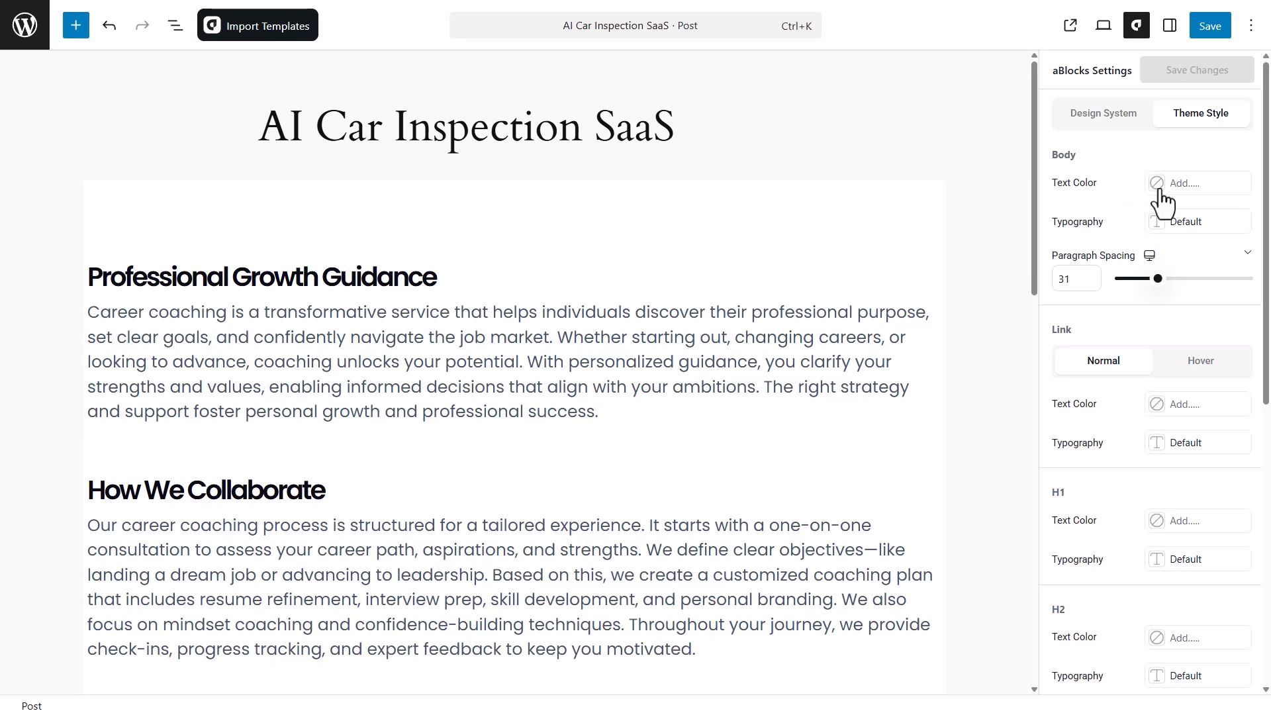
Step: Choose a Body text color in the Theme Style settings of the AI Car Inspection SaaS post
left_click(1157, 184)
left_click_drag(1046, 259, 917, 308)
left_click(1061, 423)
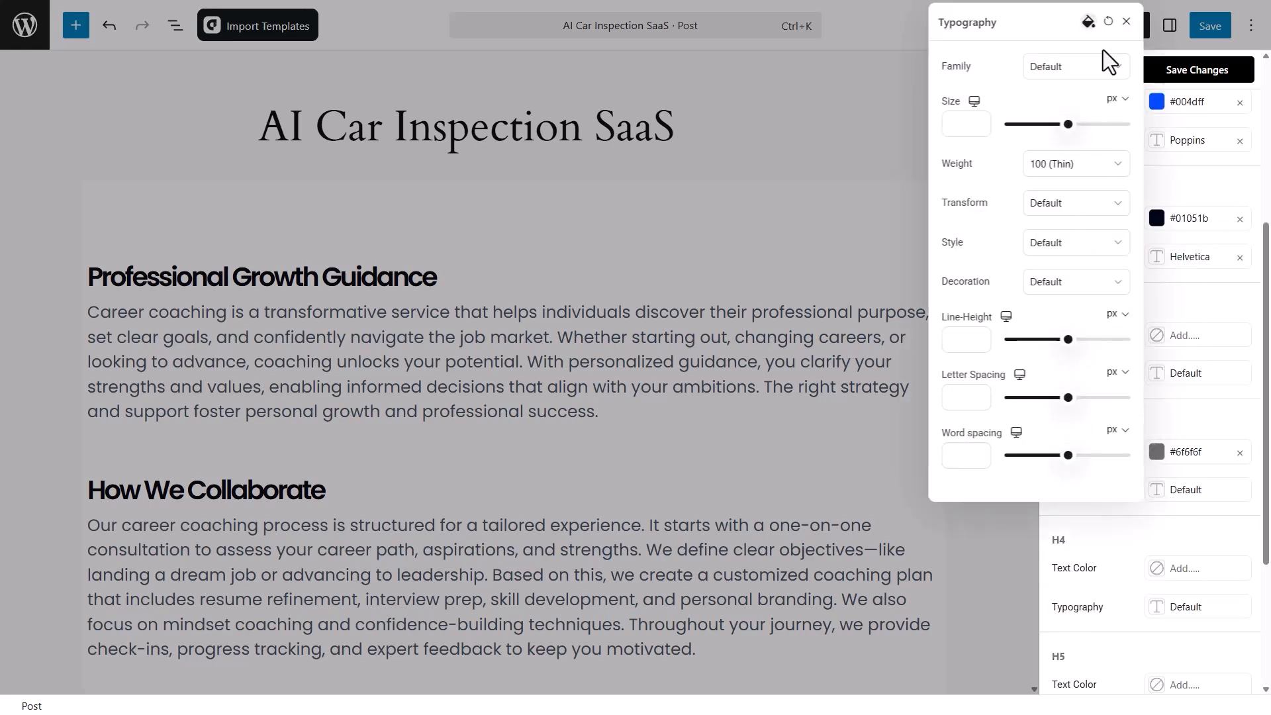
Step: Set the H3 typography family to Roboto and change the heading block in the Hello world! post to Heading 3
left_click(1110, 61)
type("roboto")
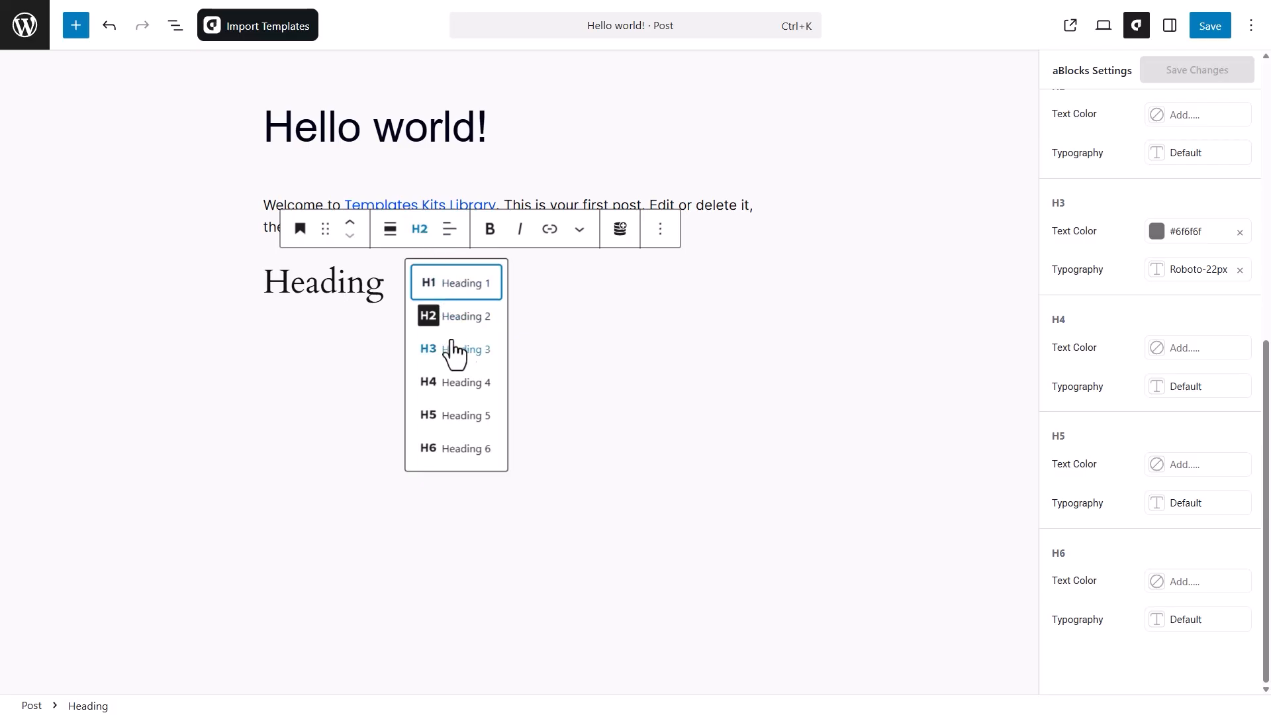
left_click(452, 351)
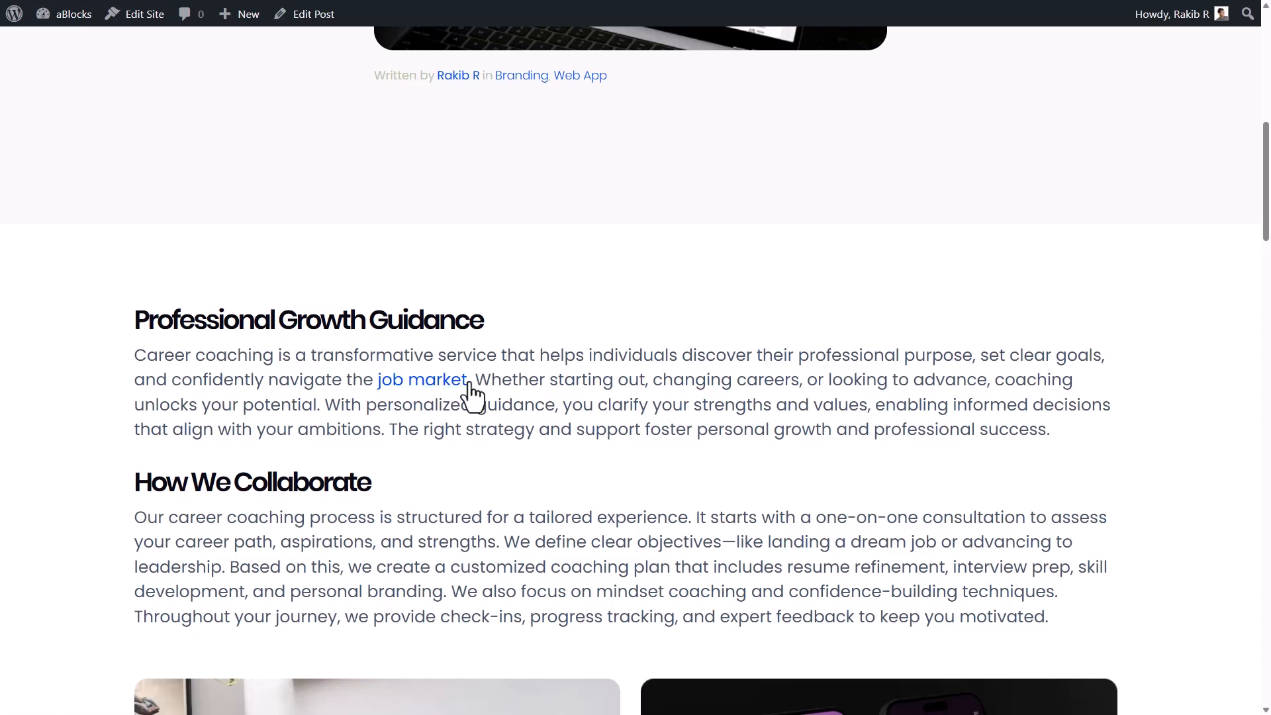
Step: Examine the link and heading styles on the published post and the remaining sections of the published homepage
scroll(473, 396, "down", 5)
scroll(471, 396, "down", 3)
scroll(470, 384, "up", 1)
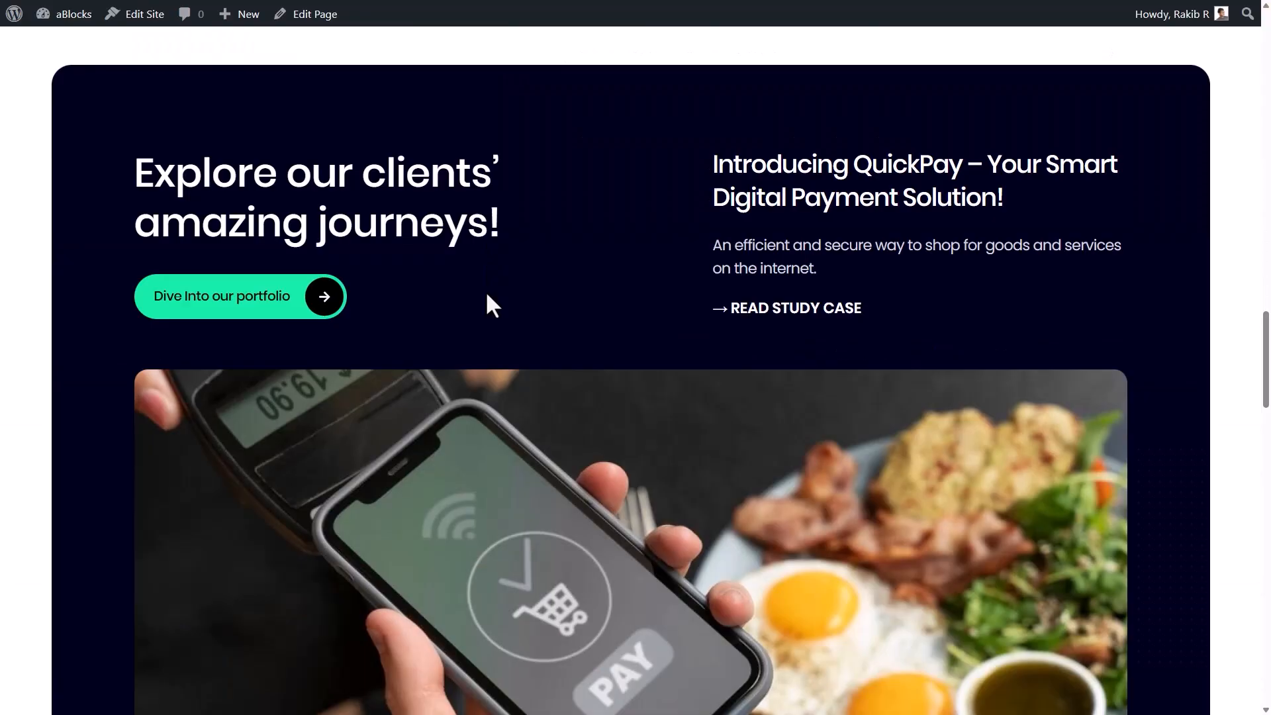
scroll(486, 298, "down", 10)
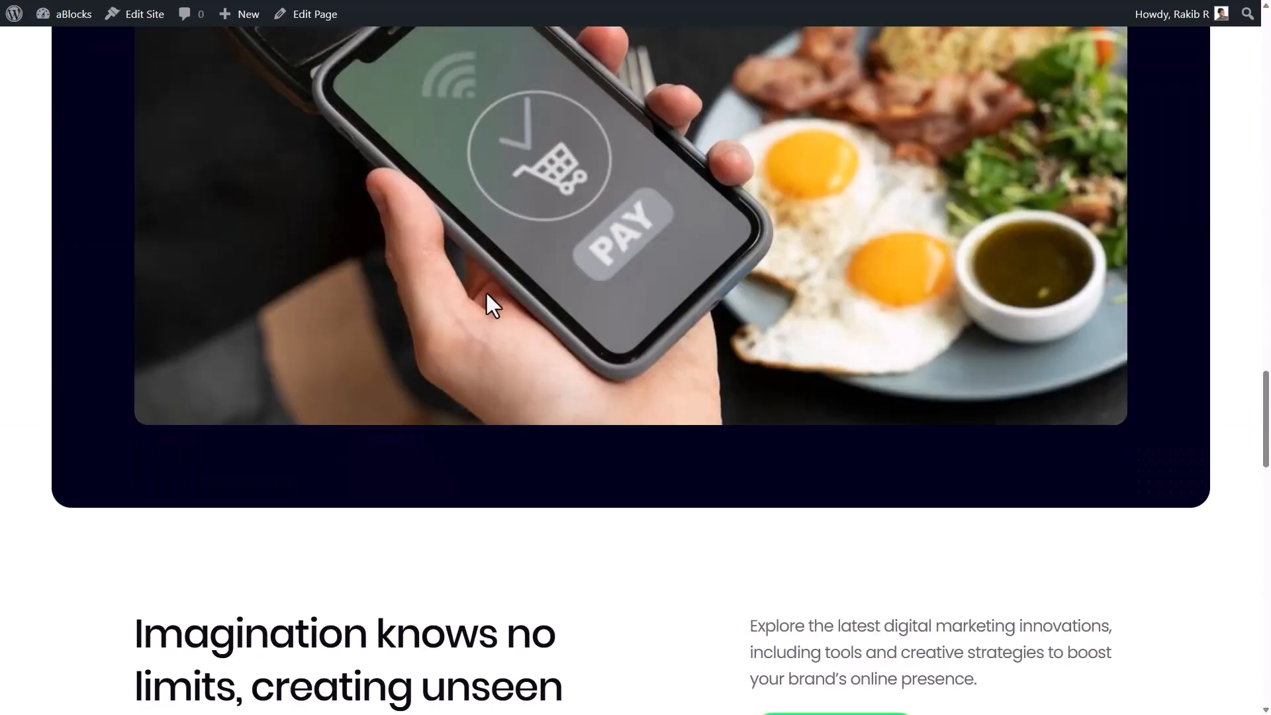
scroll(486, 294, "down", 8)
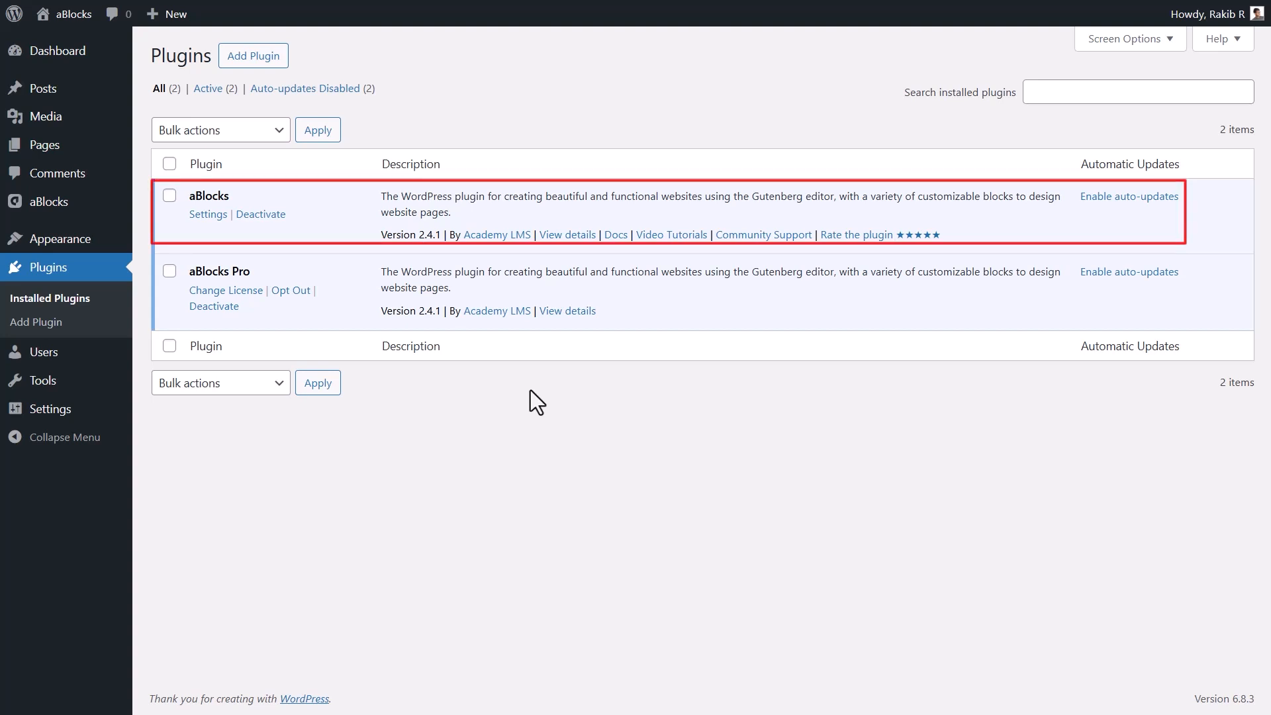
Step: Open the Digitalwave Home page for editing in the site editor and show the aBlocks settings
mouse_move(75, 152)
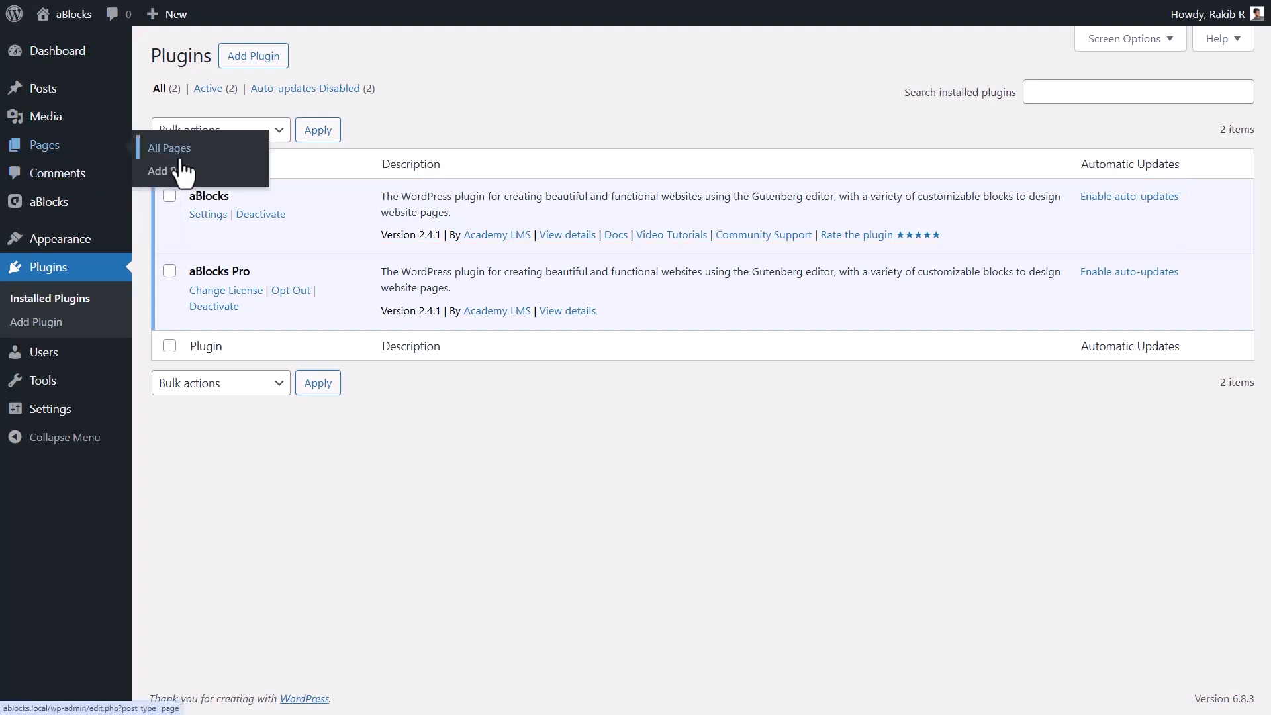
mouse_move(101, 99)
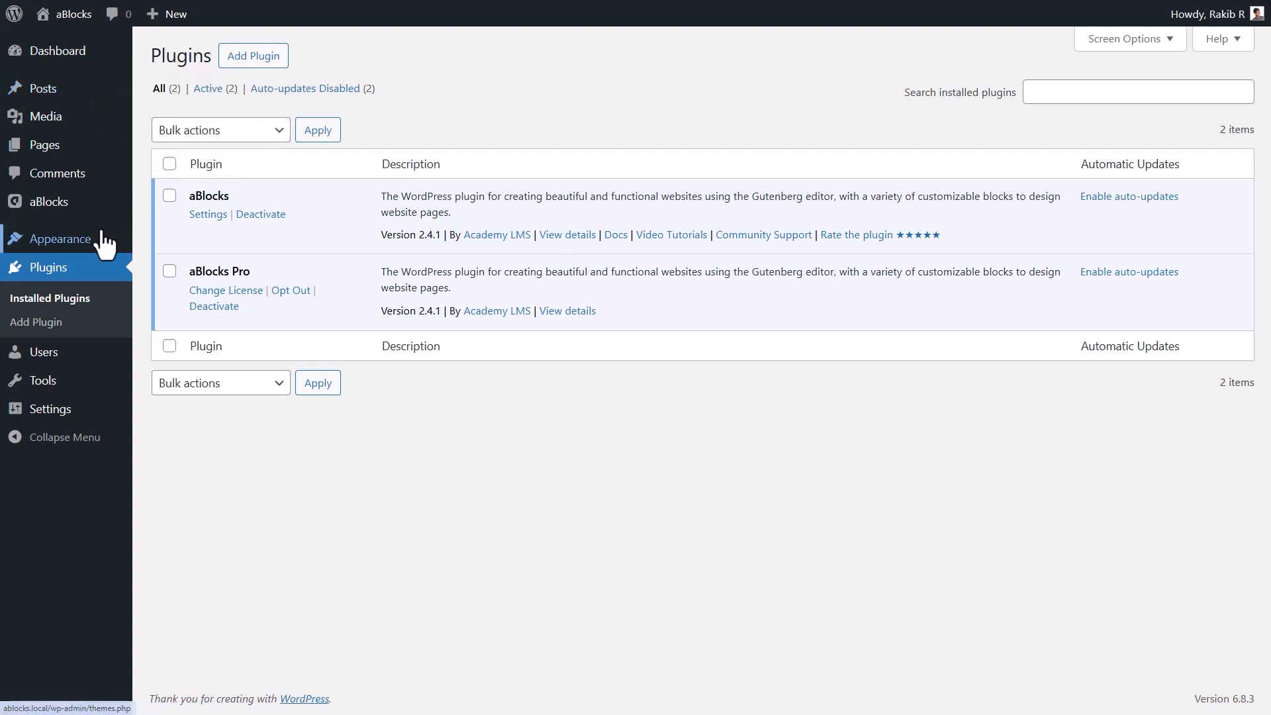
mouse_move(100, 247)
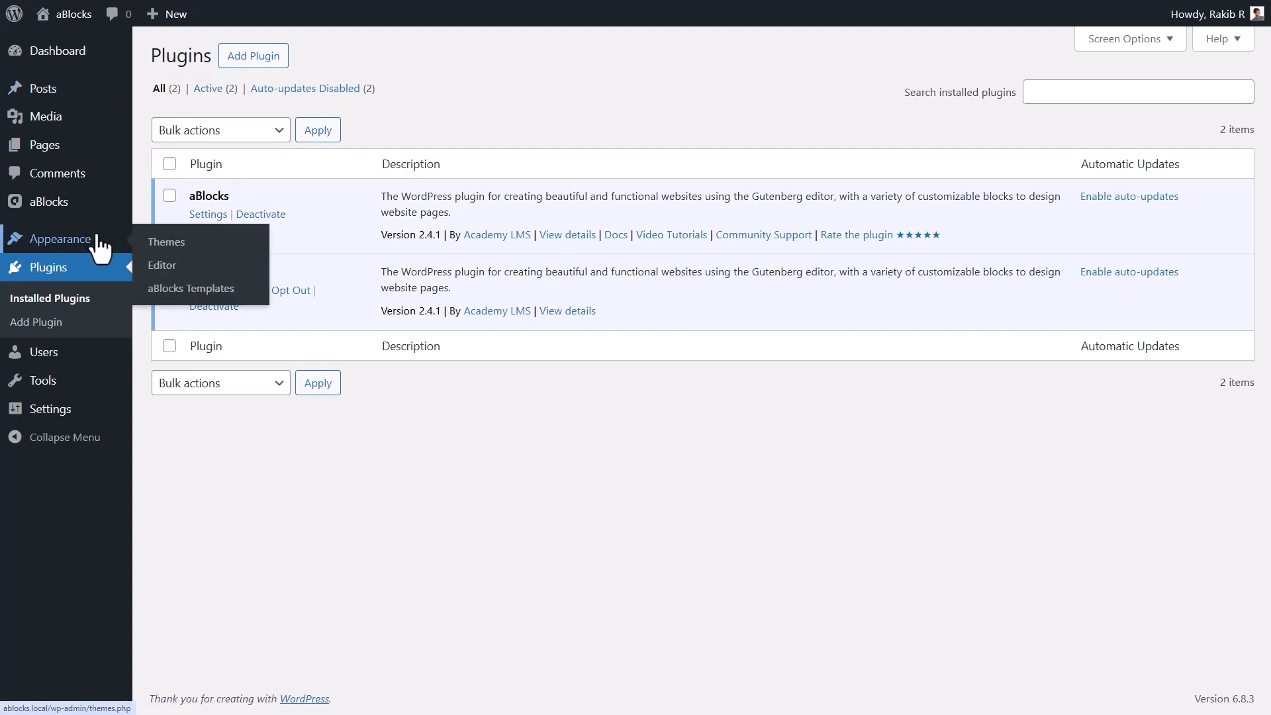
left_click(187, 265)
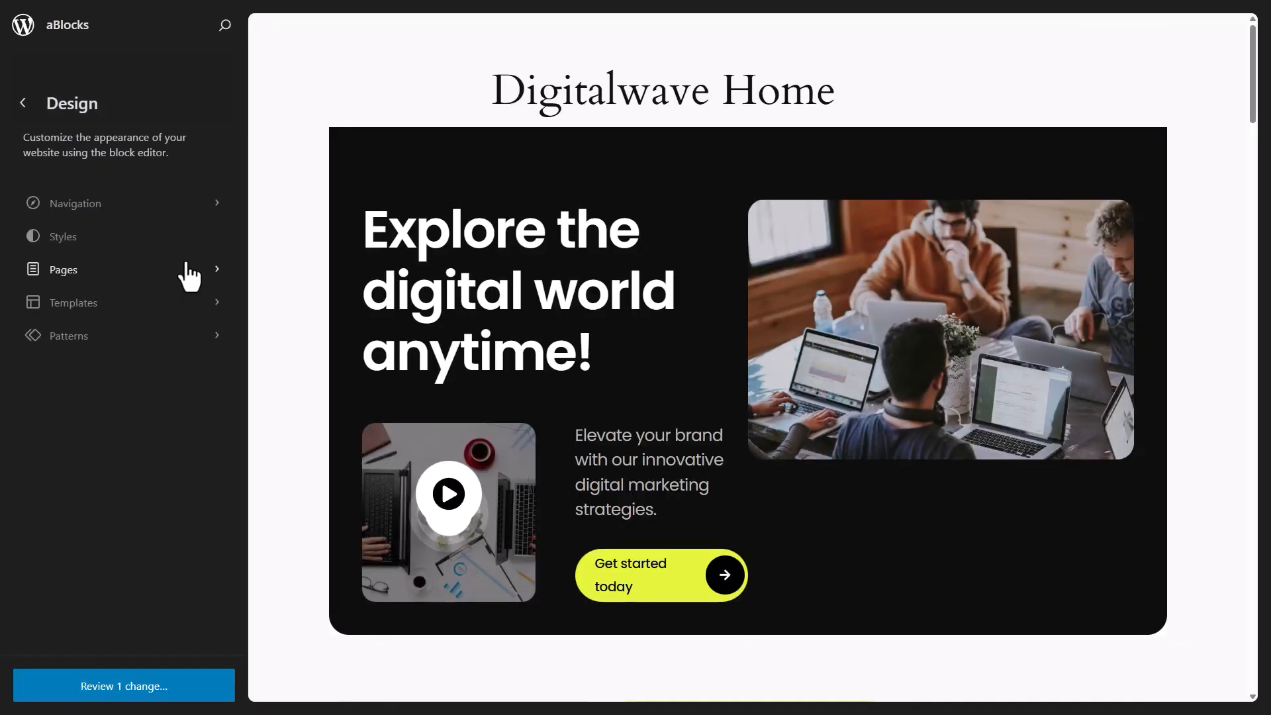
left_click(272, 170)
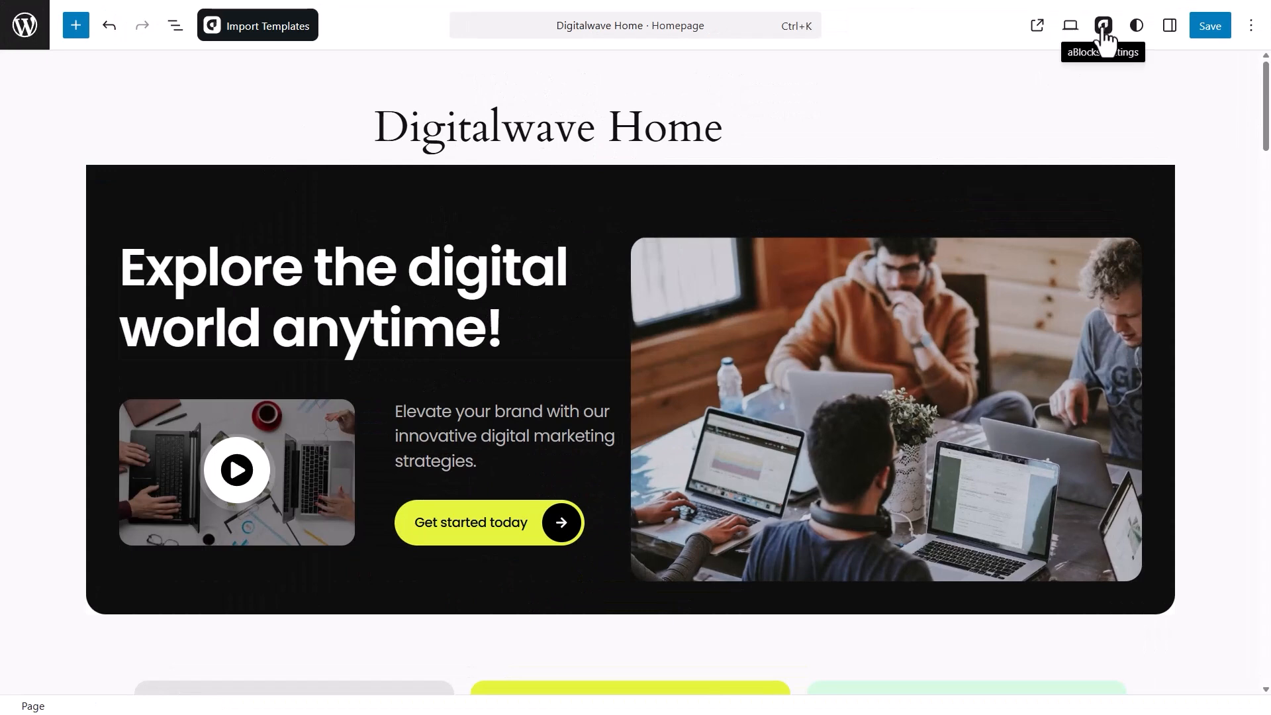
left_click(1104, 26)
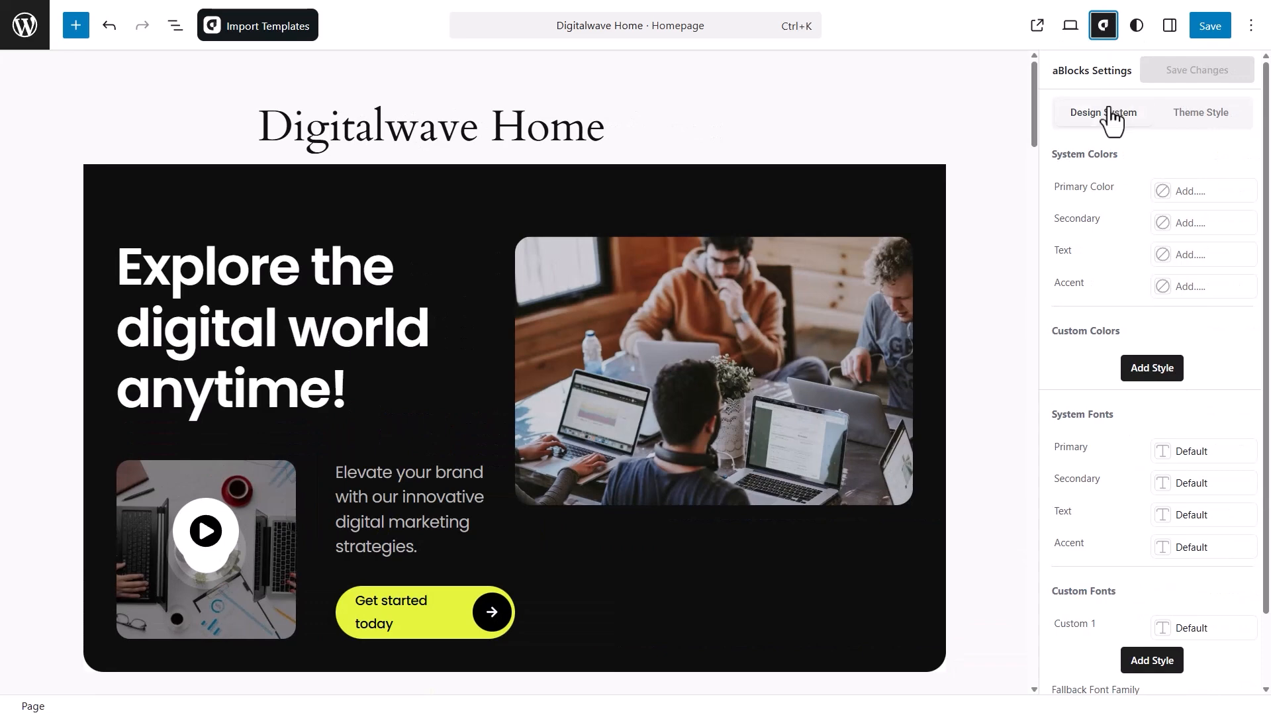
Step: Look through the Theme Style options and the Design System's color and font options
left_click(1183, 114)
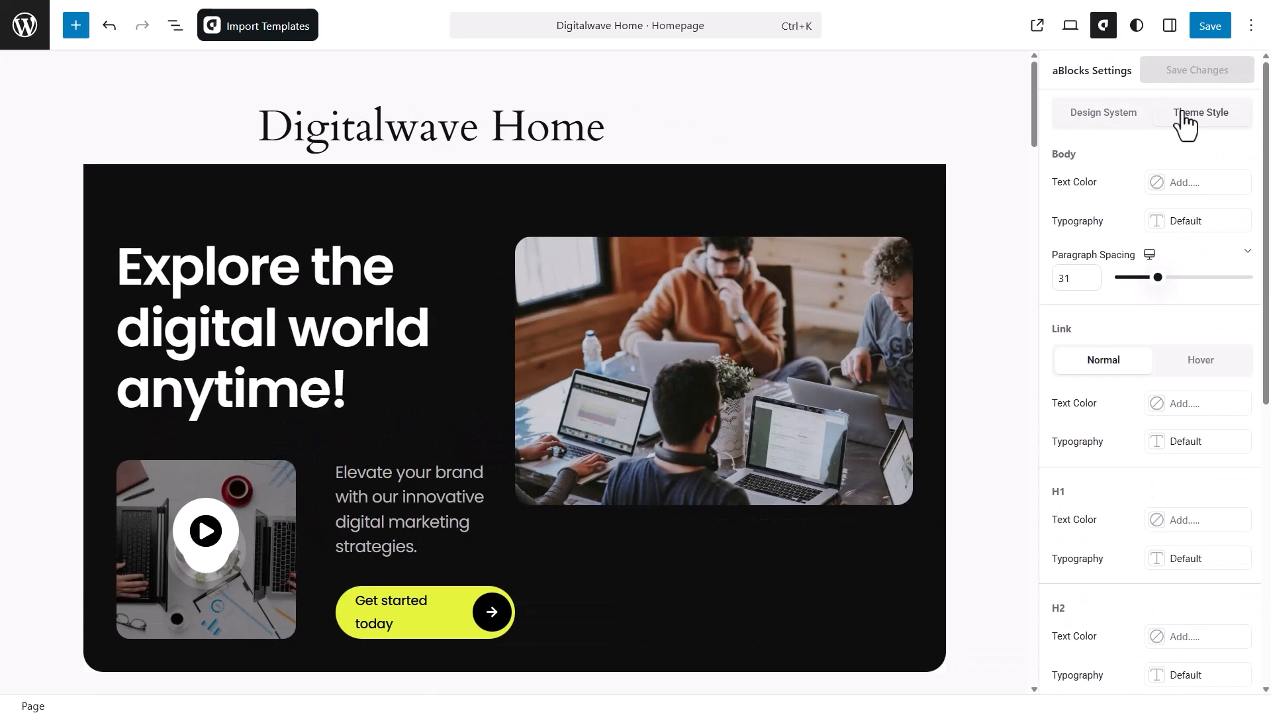
left_click(1099, 118)
scroll(1097, 123, "down", 2)
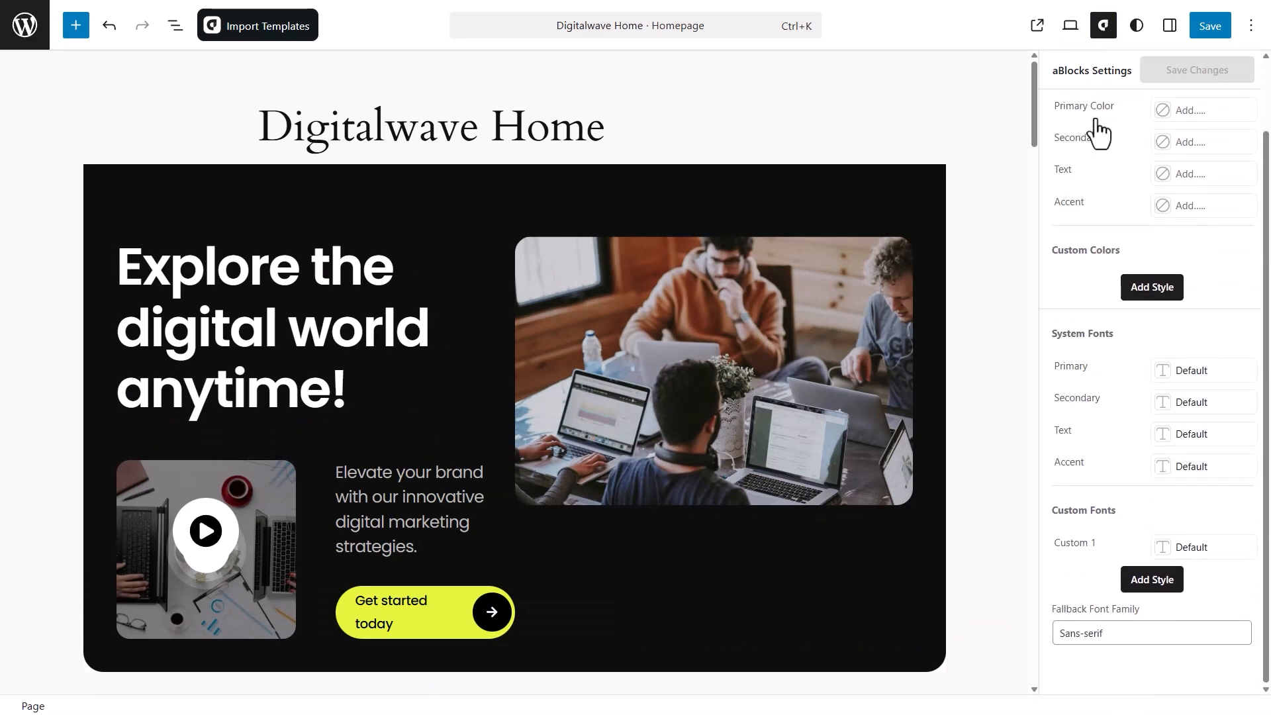
scroll(1099, 134, "up", 2)
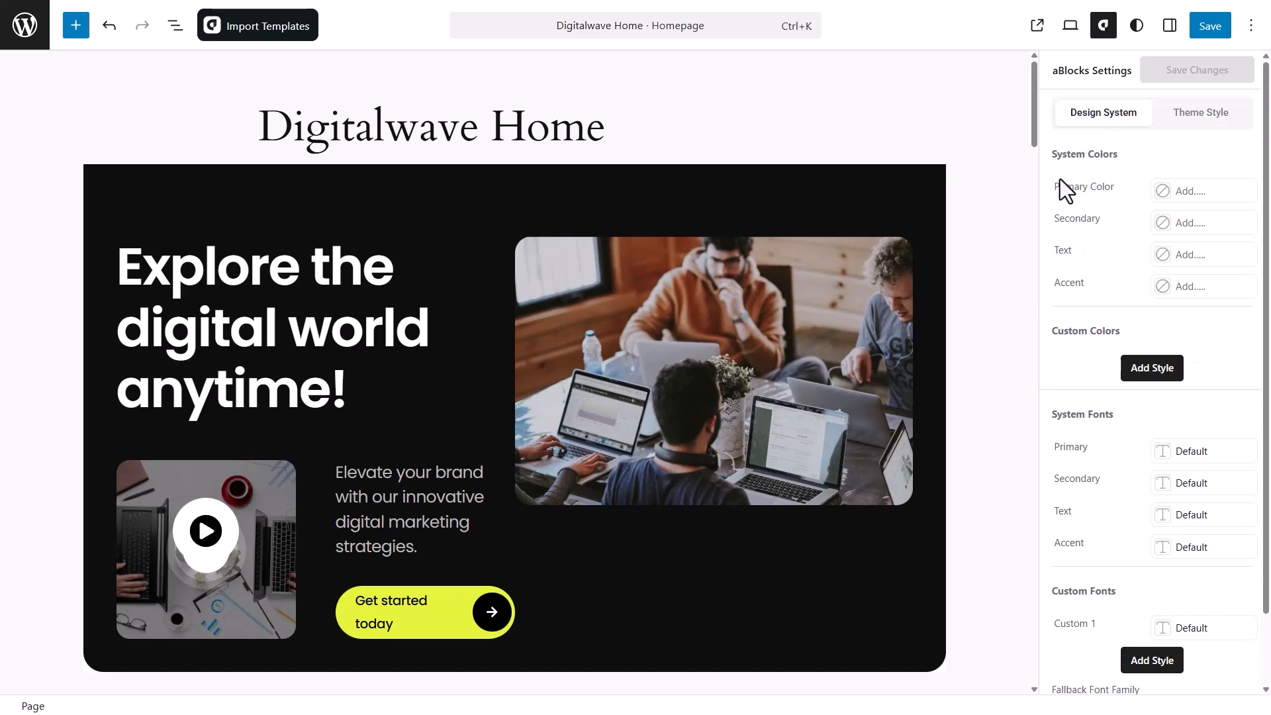
Step: Examine the radial and linear gradient options available for the system Primary Color
left_click(1164, 192)
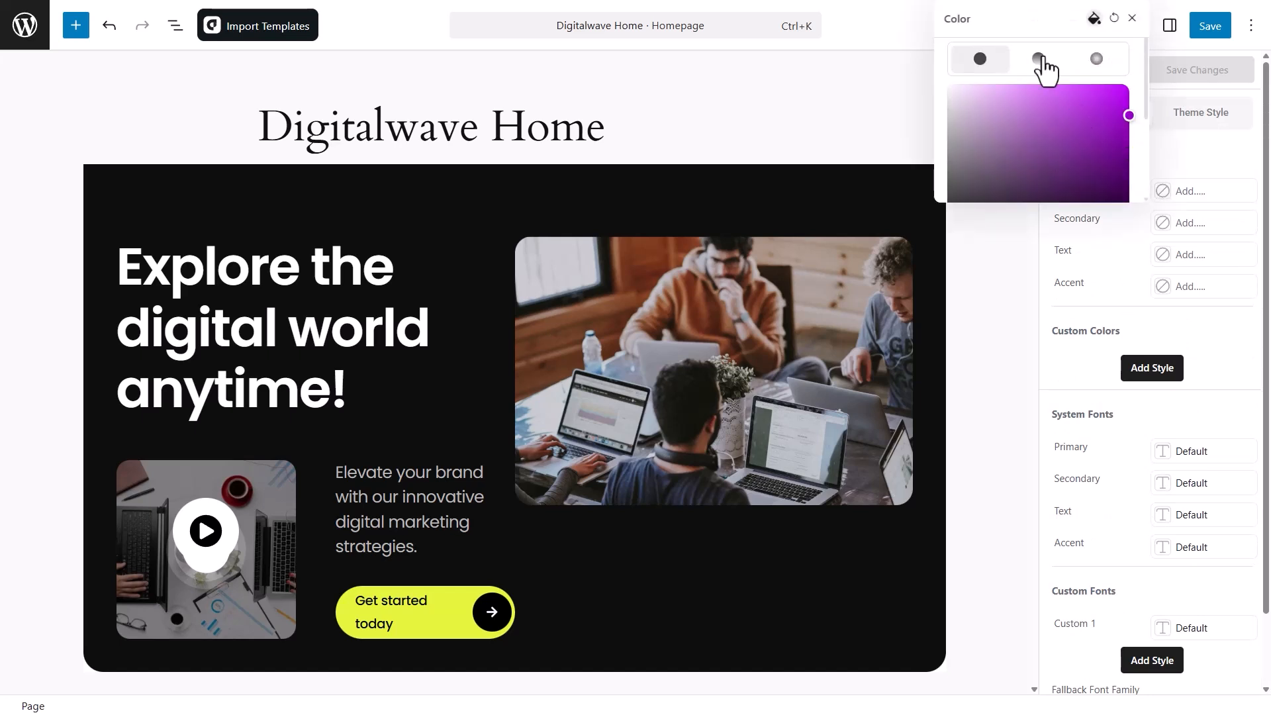
left_click(1038, 59)
left_click(1098, 59)
scroll(1090, 136, "down", 2)
scroll(1090, 133, "up", 2)
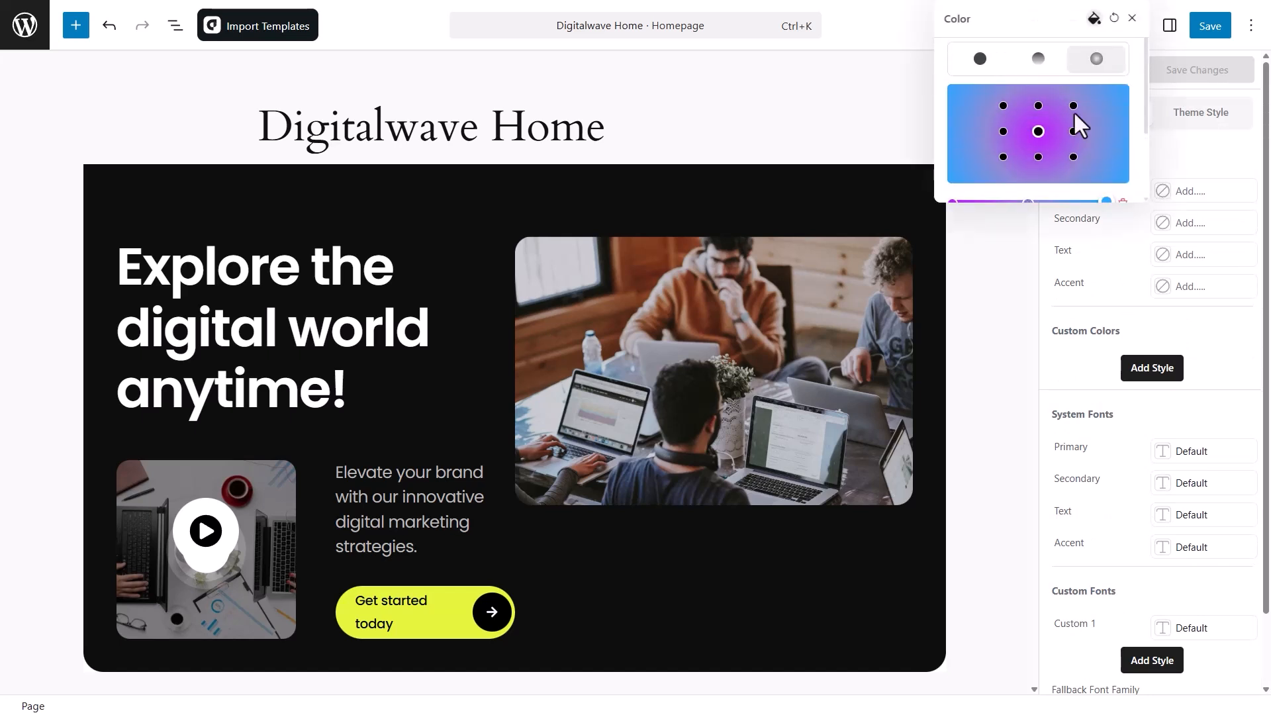
left_click(1038, 59)
scroll(1042, 59, "down", 2)
scroll(1045, 80, "up", 2)
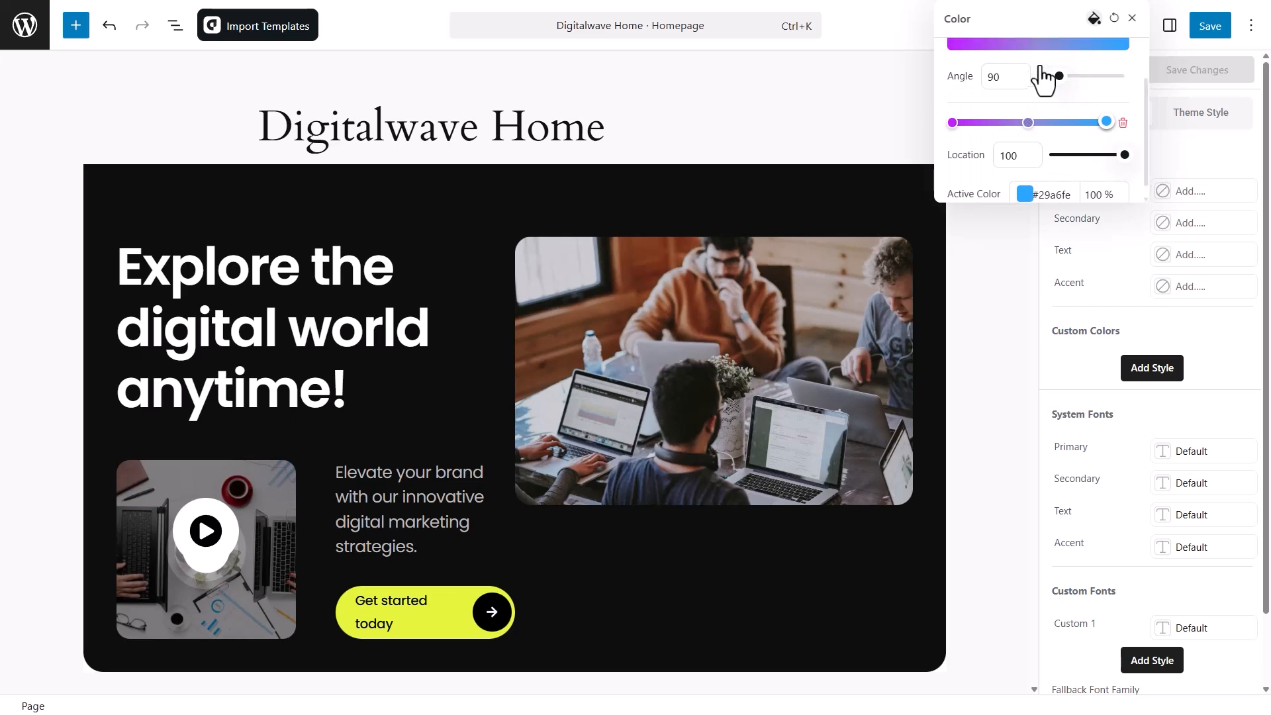
Step: Set the system Primary Color to the solid color #00001e
left_click(980, 58)
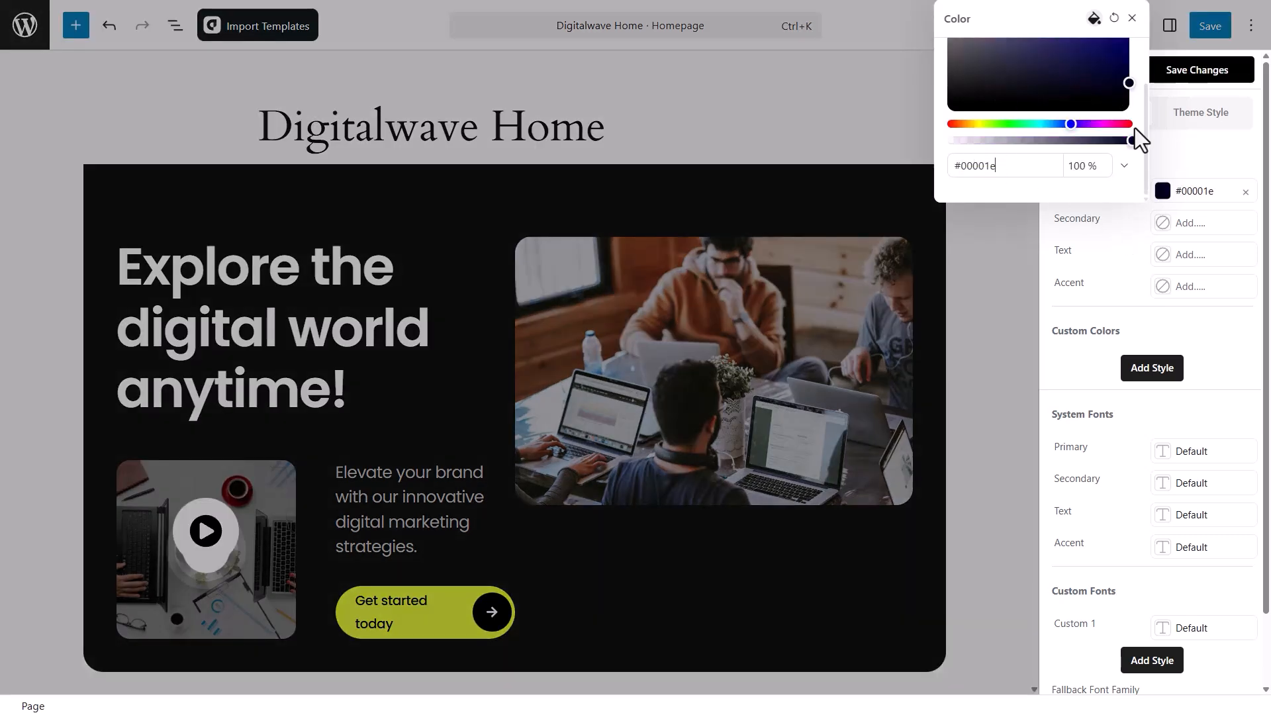
left_click(1133, 20)
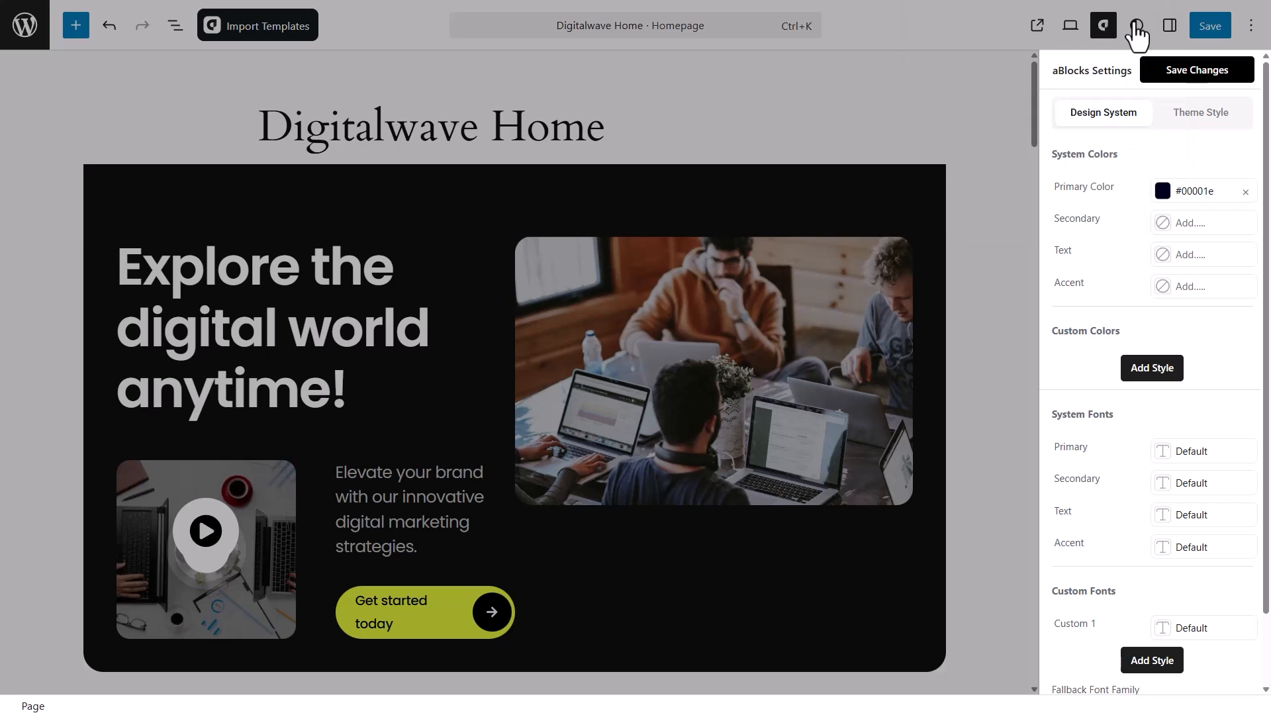
Step: Set the system Secondary color to #13eca7
left_click(1162, 222)
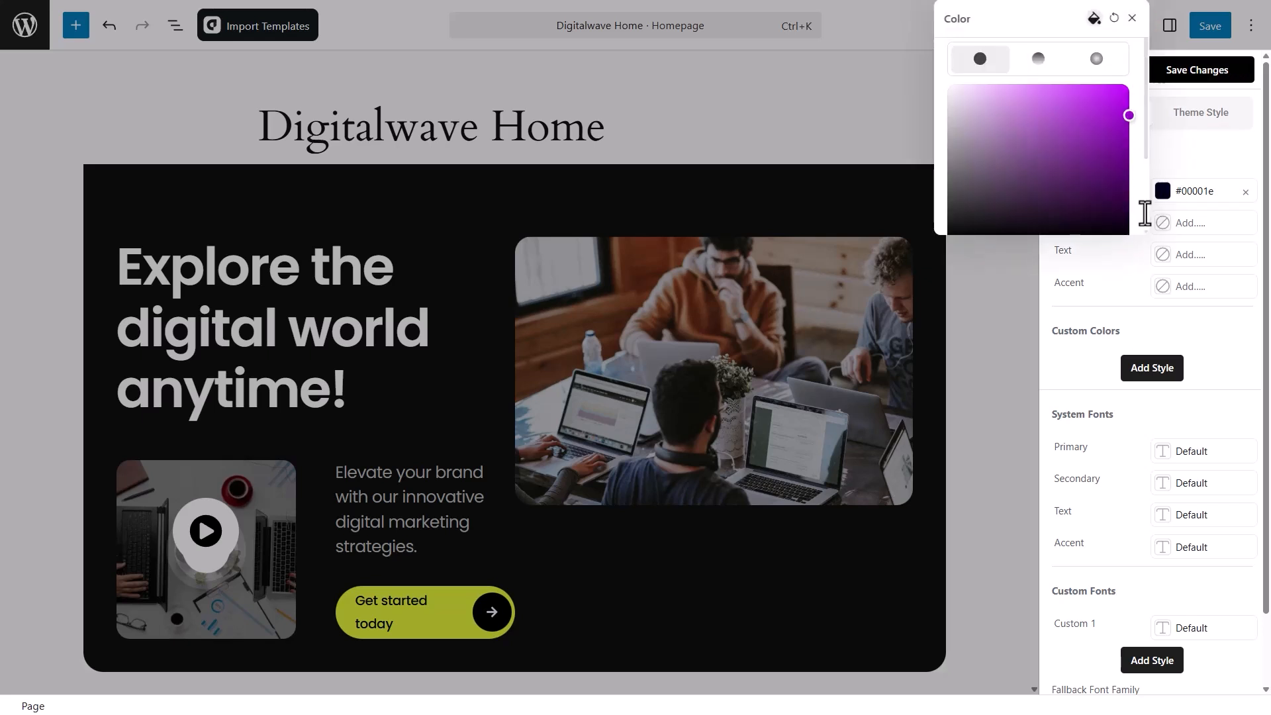
scroll(1053, 165, "down", 2)
double_click(978, 197)
type("13eca7")
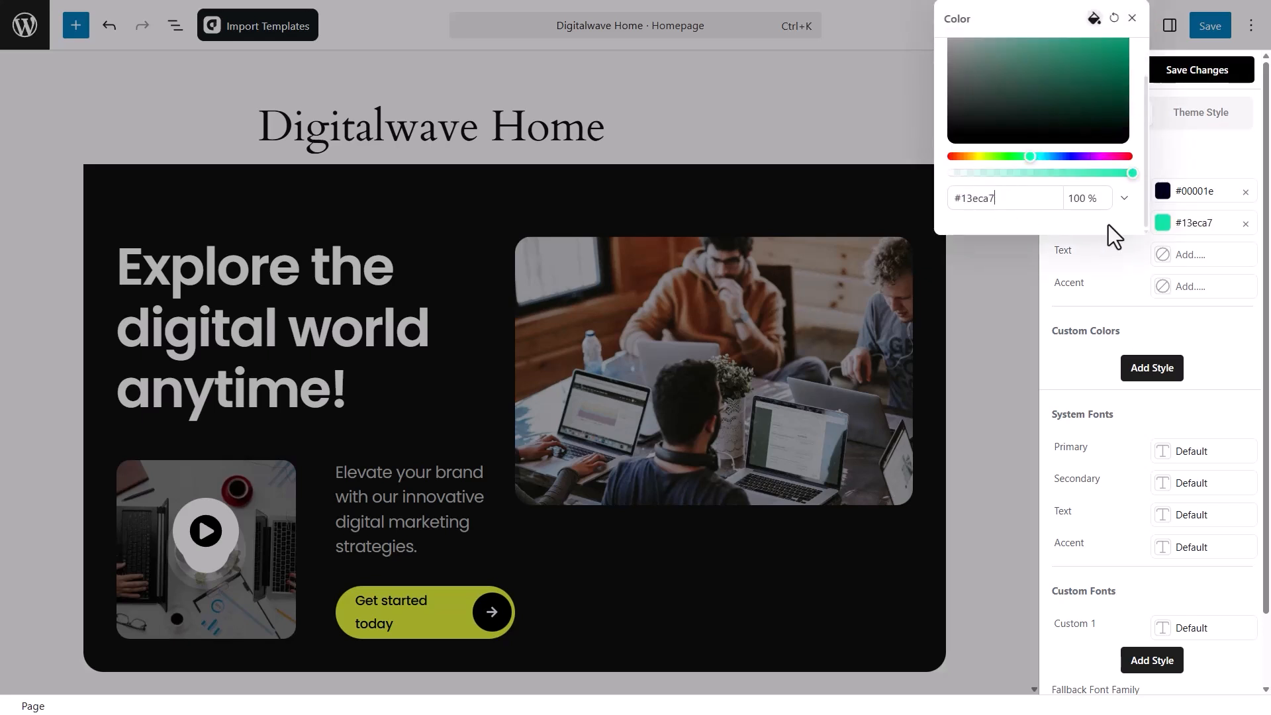
left_click(1160, 232)
Step: Set the system Text color to #ffffff and the Accent color to #696969
left_click(1164, 256)
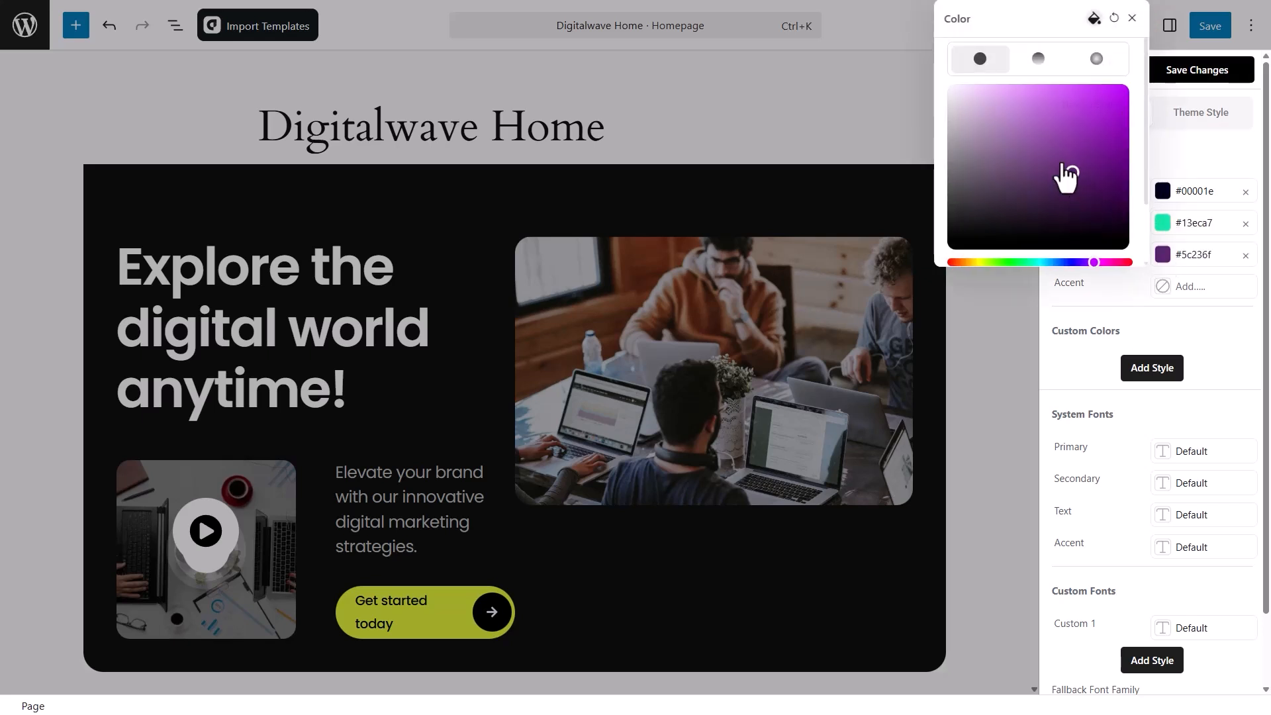
left_click(1163, 256)
left_click(1164, 287)
left_click(1015, 170)
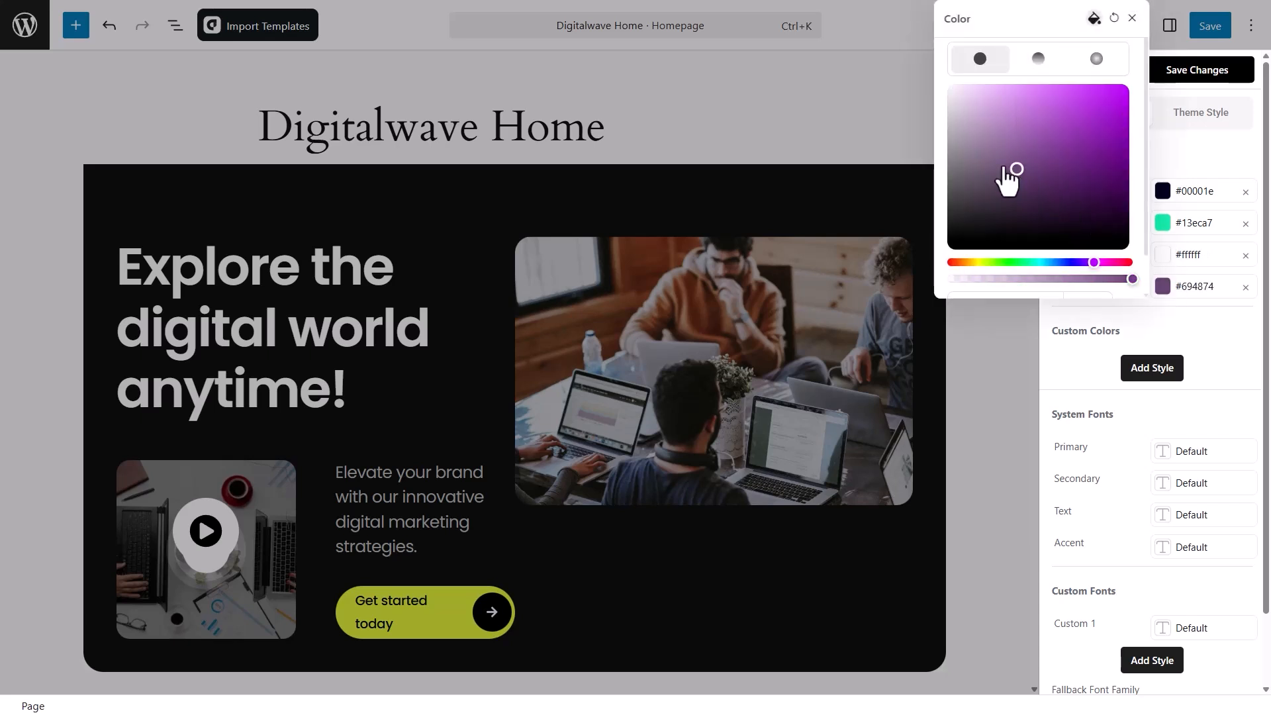
left_click_drag(1008, 179, 934, 186)
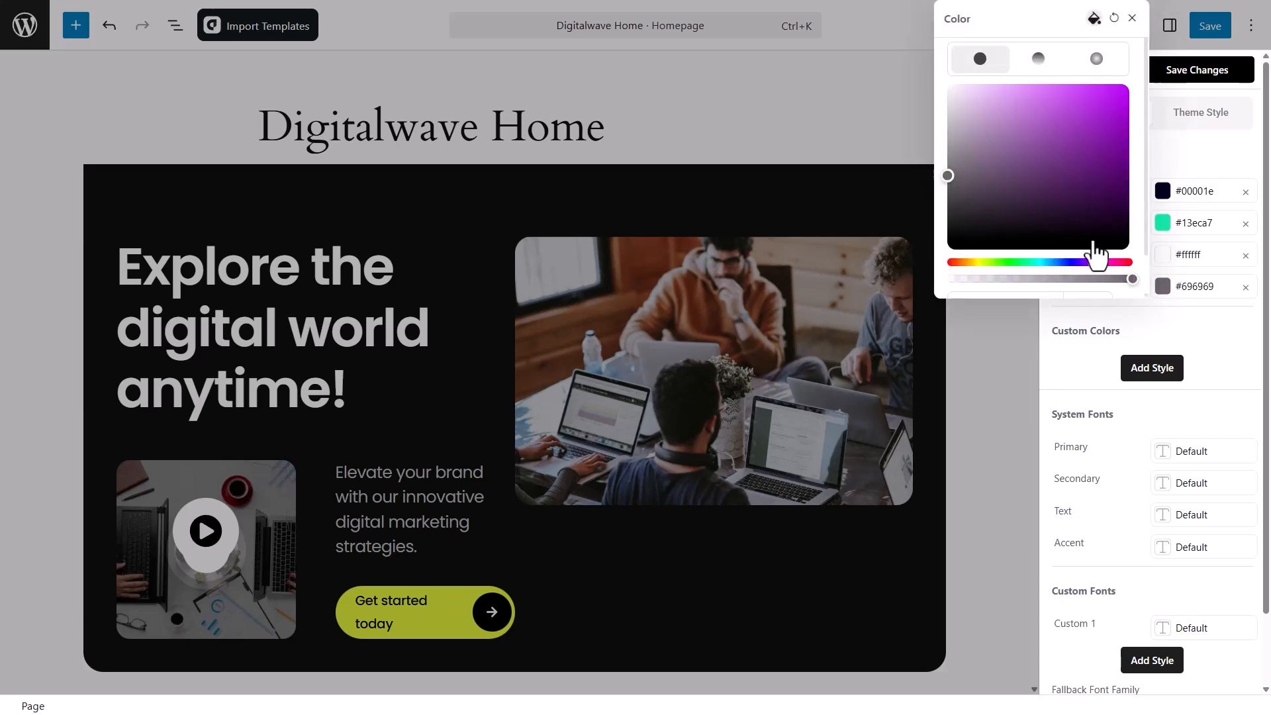
Step: Add a custom color style to the Design System and set it to #000000
left_click(1163, 287)
left_click_drag(1052, 331, 1122, 333)
left_click(1130, 333)
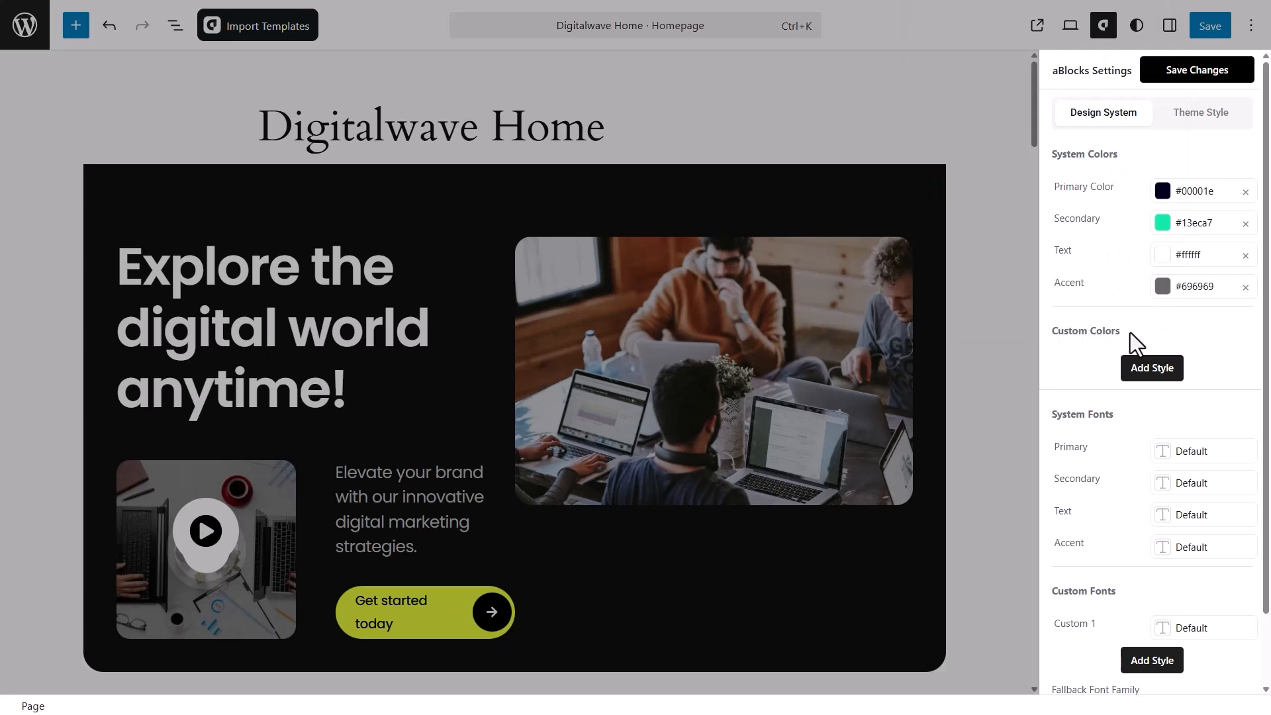
left_click(1152, 368)
left_click(1162, 367)
left_click(984, 270)
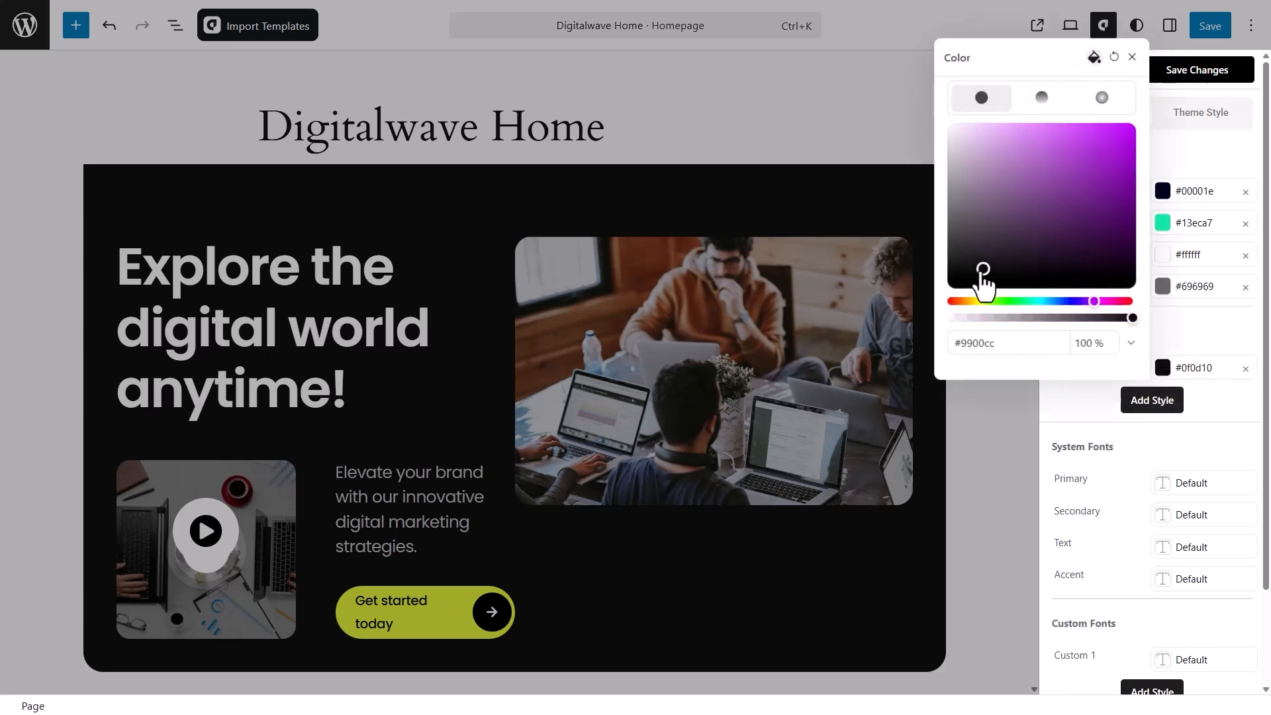
left_click_drag(983, 270, 928, 294)
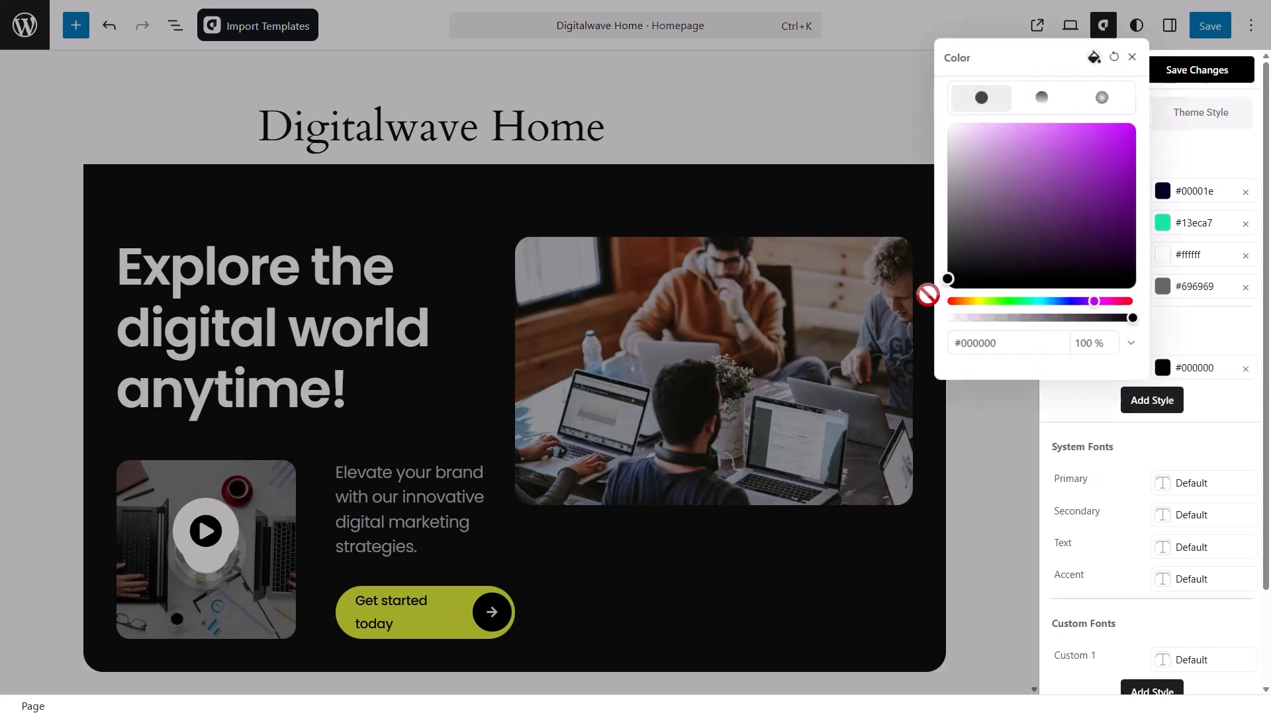
left_click(1132, 57)
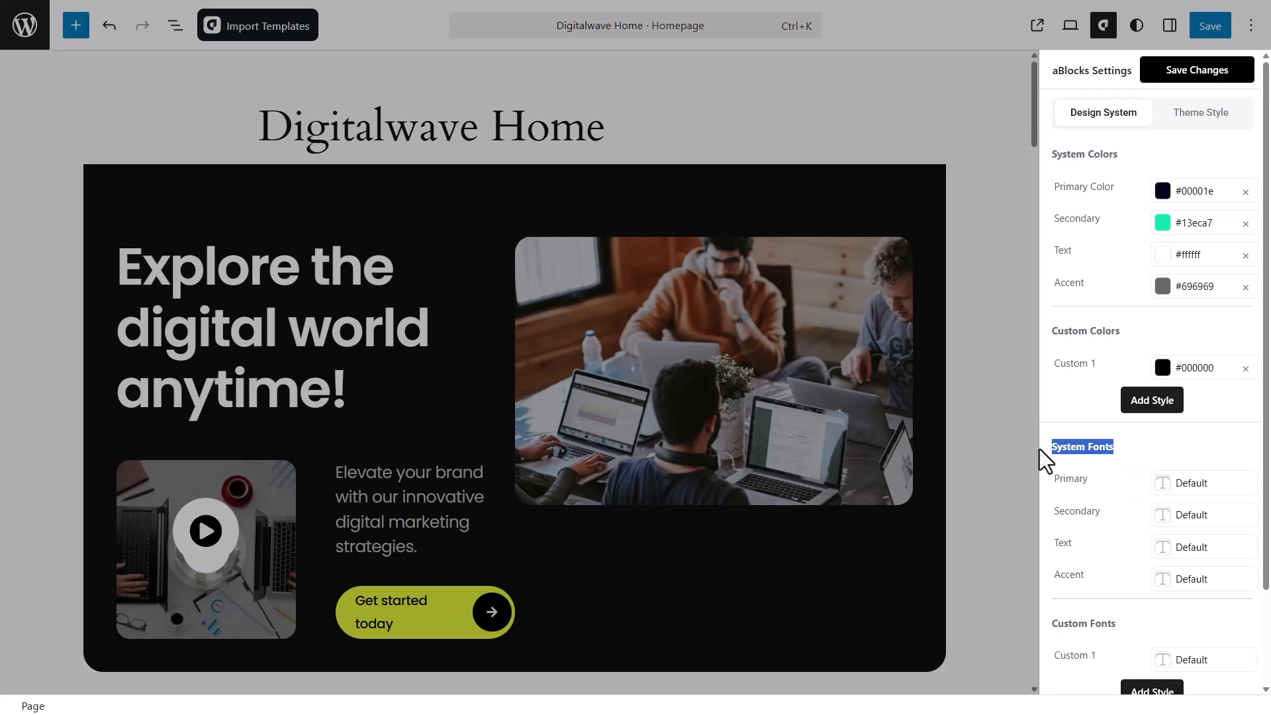
Step: Set the system Primary font family to Helvetica and review its weight, transform and style options
left_click(1168, 492)
left_click(1107, 74)
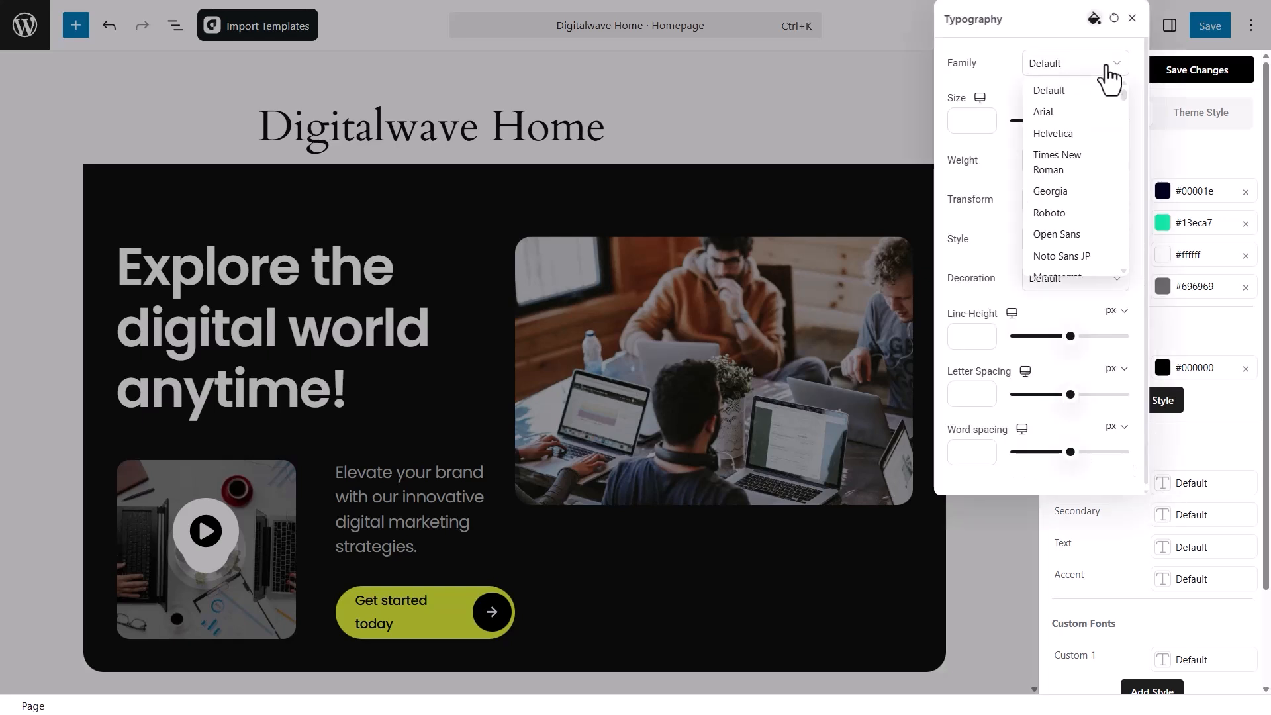
type("hel")
left_click(1086, 91)
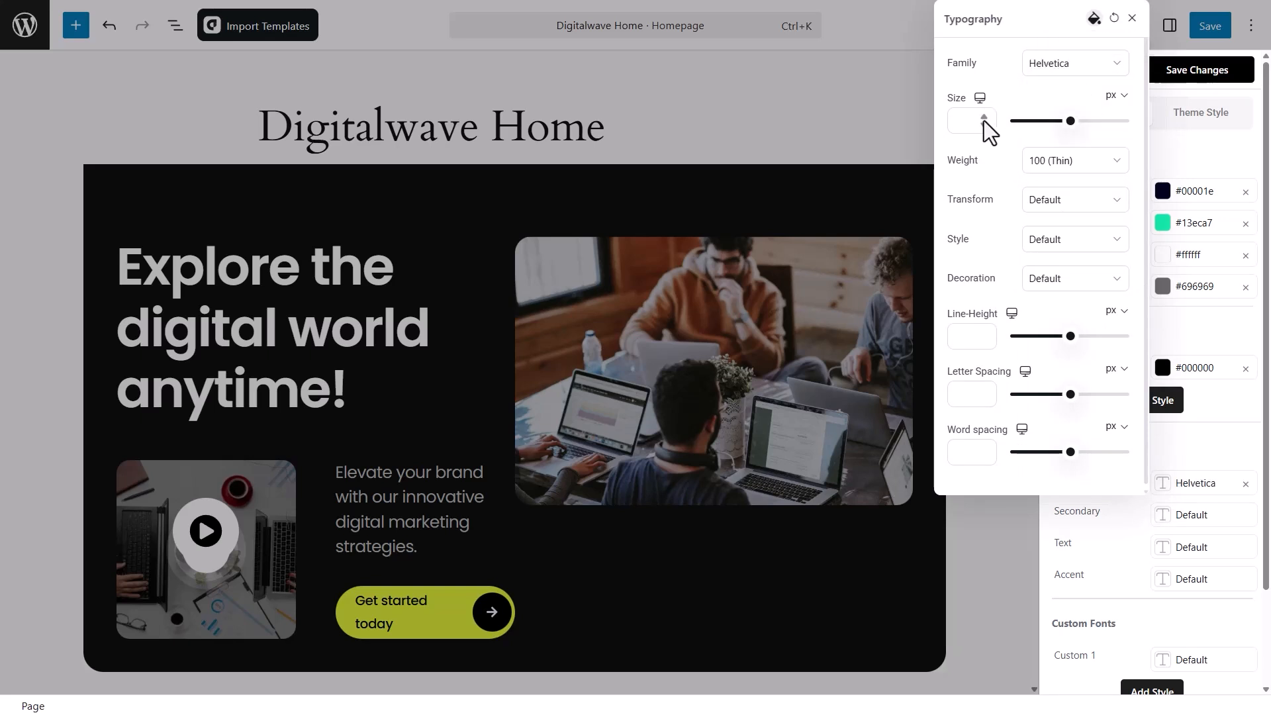
left_click(1066, 161)
left_click(1086, 184)
left_click(1091, 199)
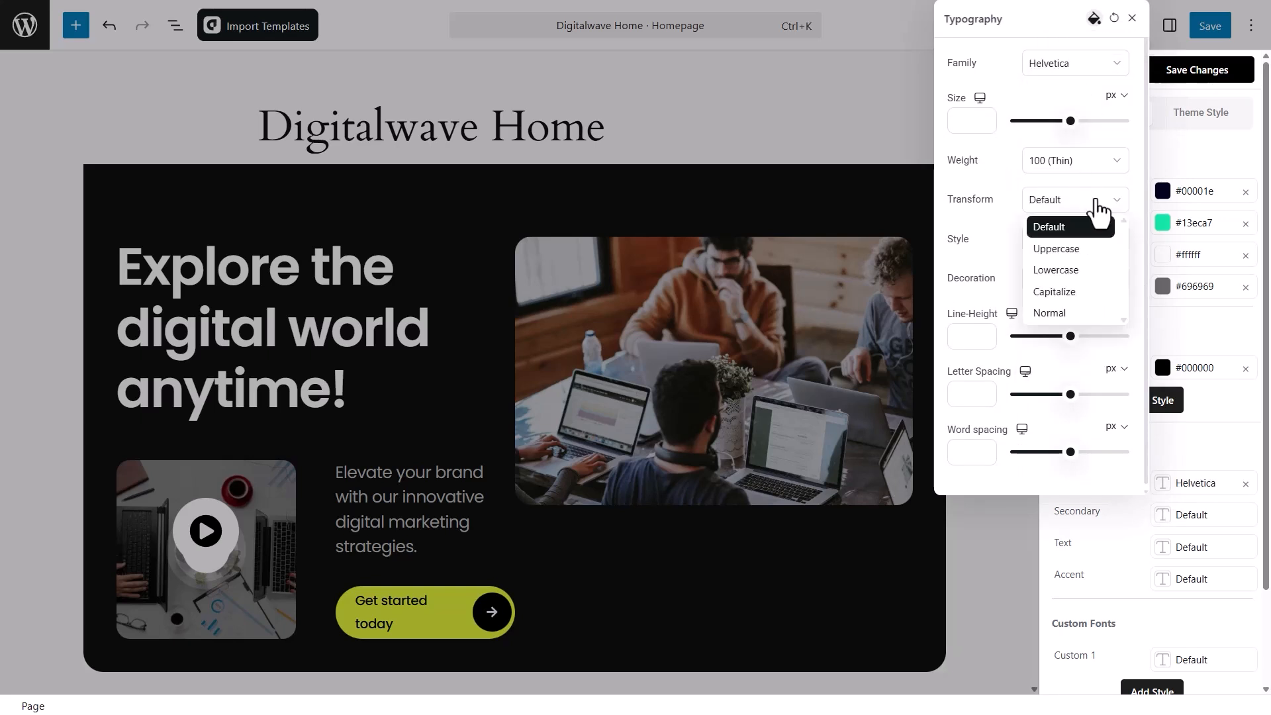
left_click(1104, 240)
left_click(1105, 240)
left_click(1133, 18)
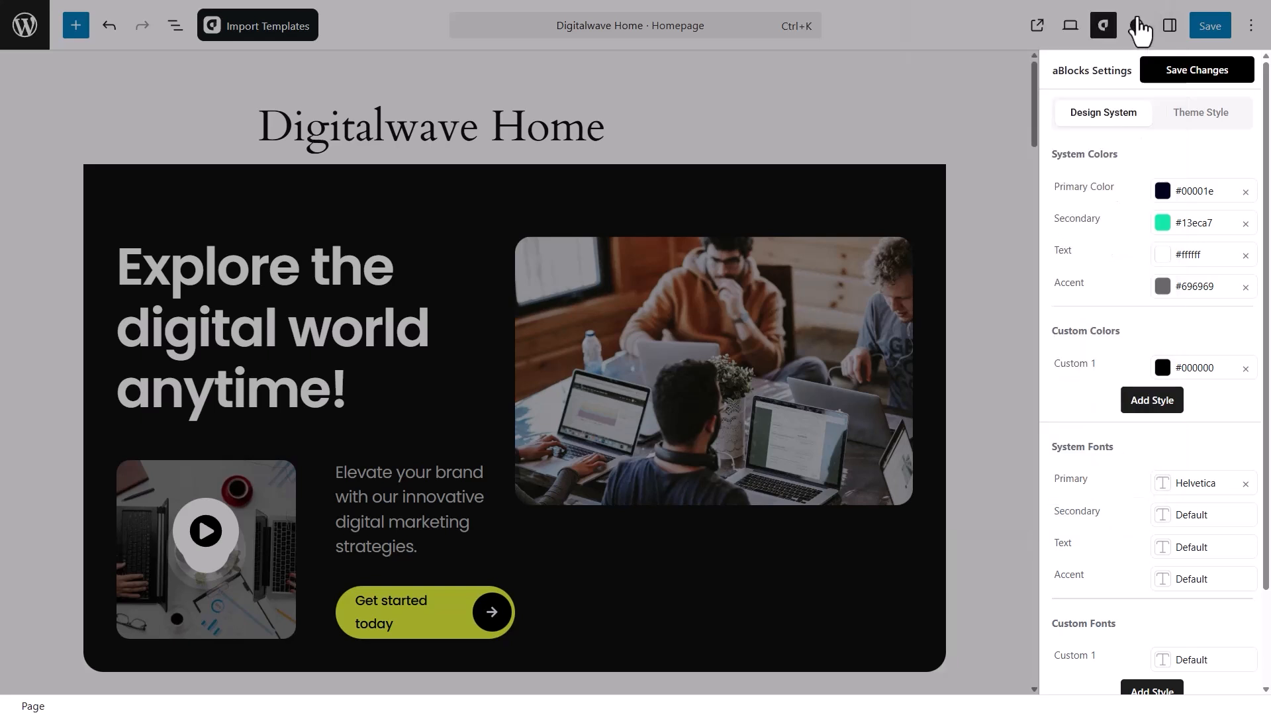
Step: Set the system Secondary font family to Roboto
scroll(1158, 265, "down", 2)
left_click(1163, 402)
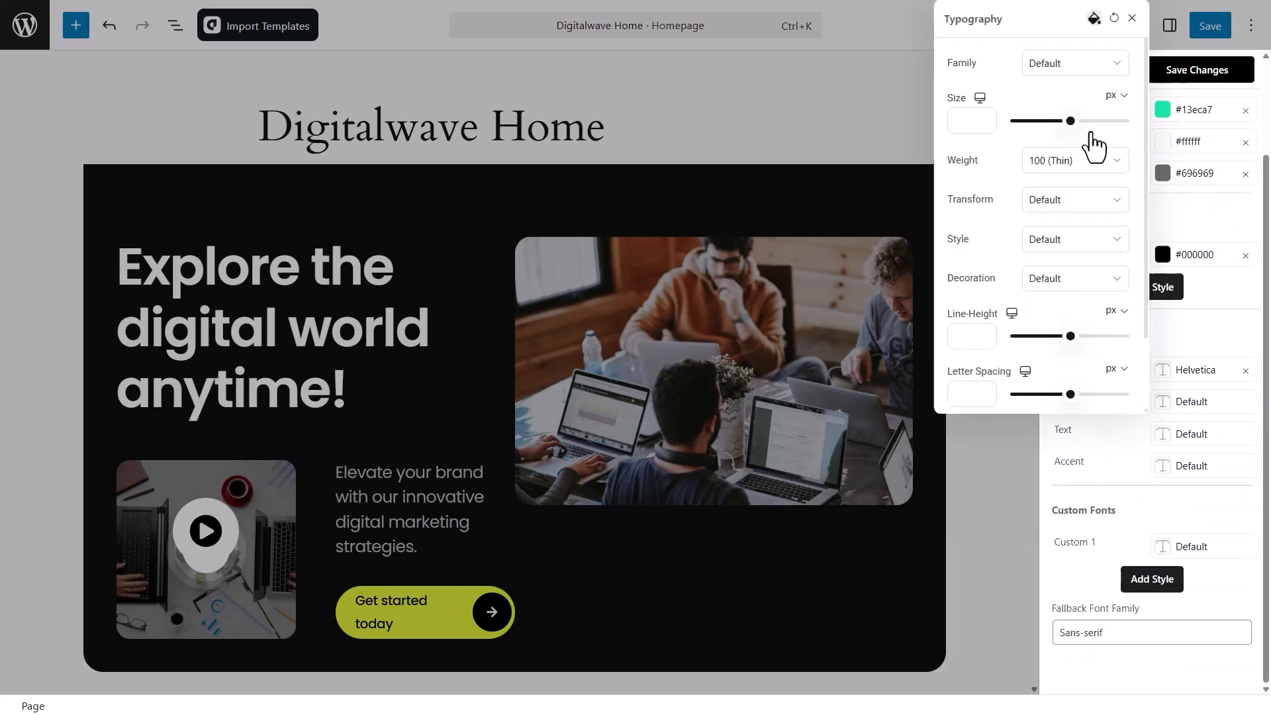
left_click(1074, 63)
type("roboto")
left_click(1073, 90)
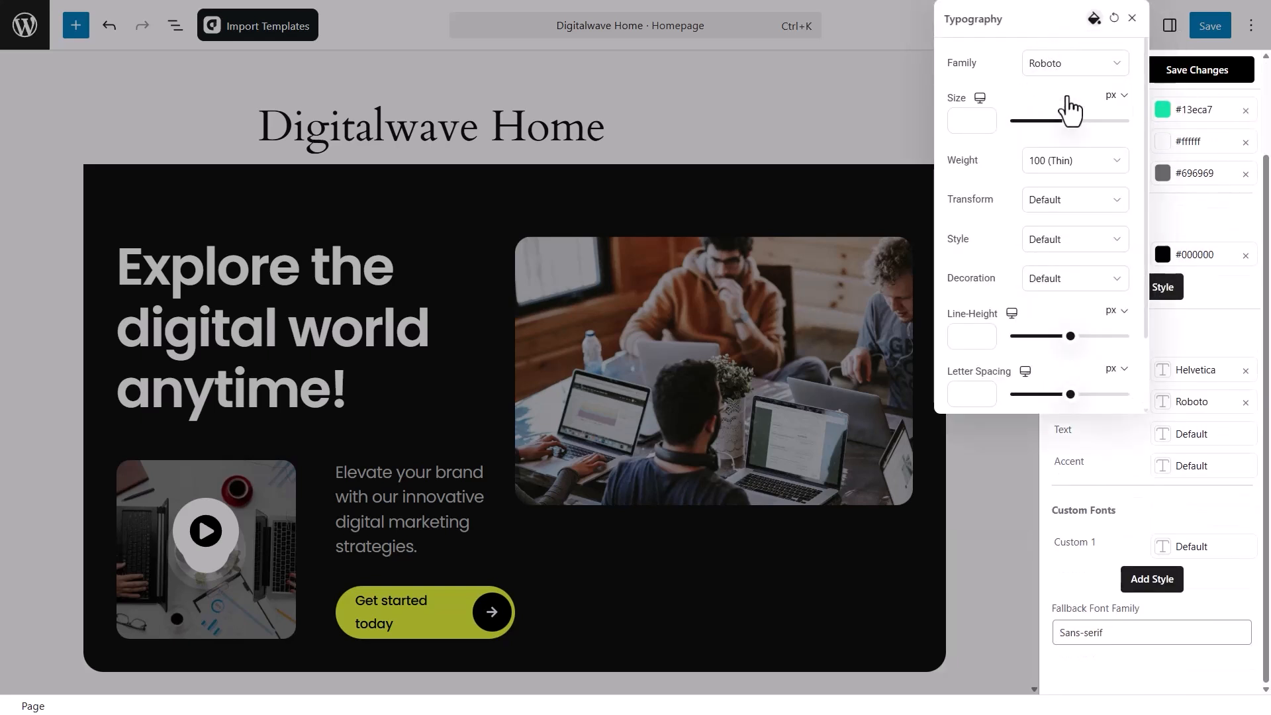
left_click(1133, 18)
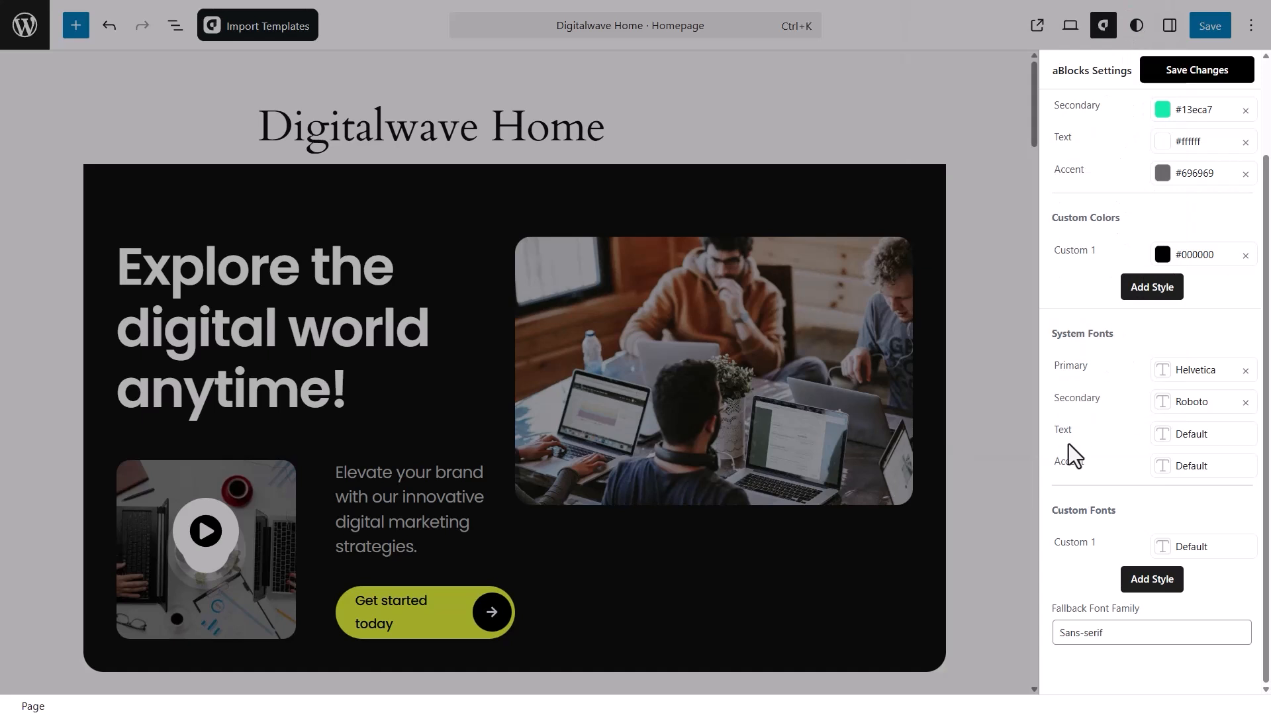
Step: Set the system Text font family to Open Sans
left_click(1161, 439)
left_click(1093, 67)
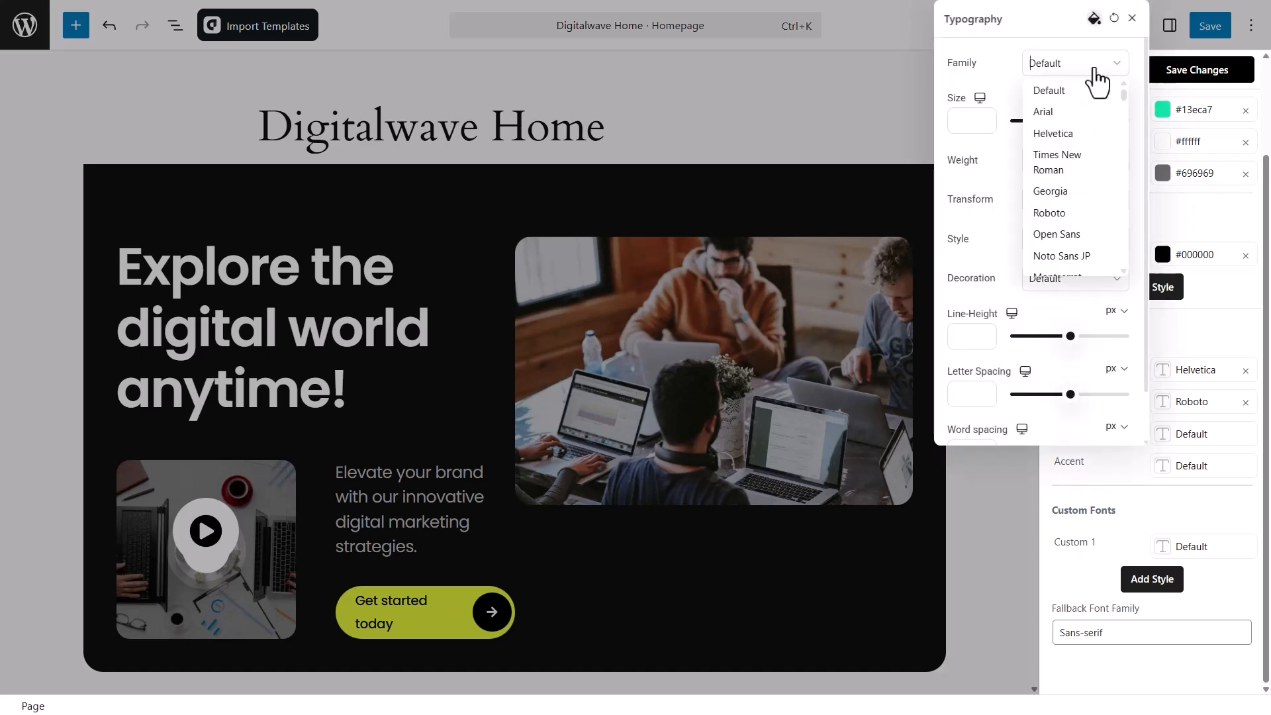
type("open")
left_click(1093, 91)
left_click(1132, 18)
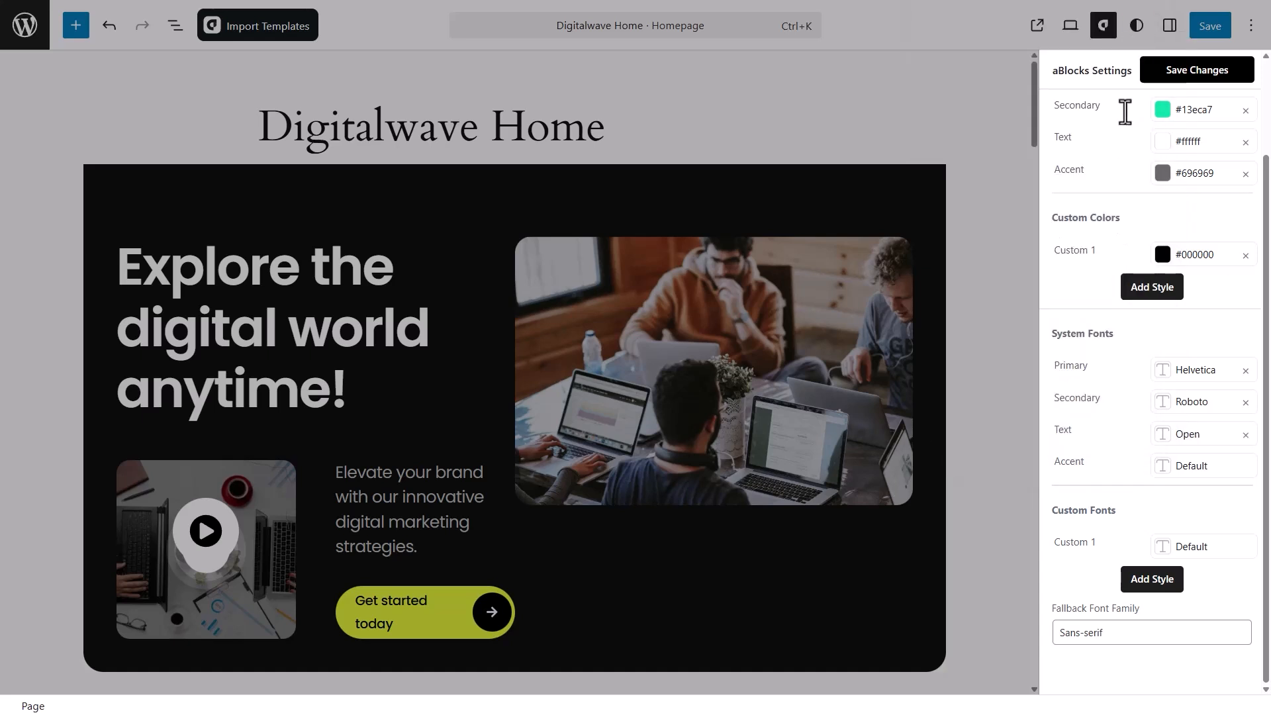
Step: Set the system Accent font family to Poppins
left_click(1161, 467)
left_click(1101, 66)
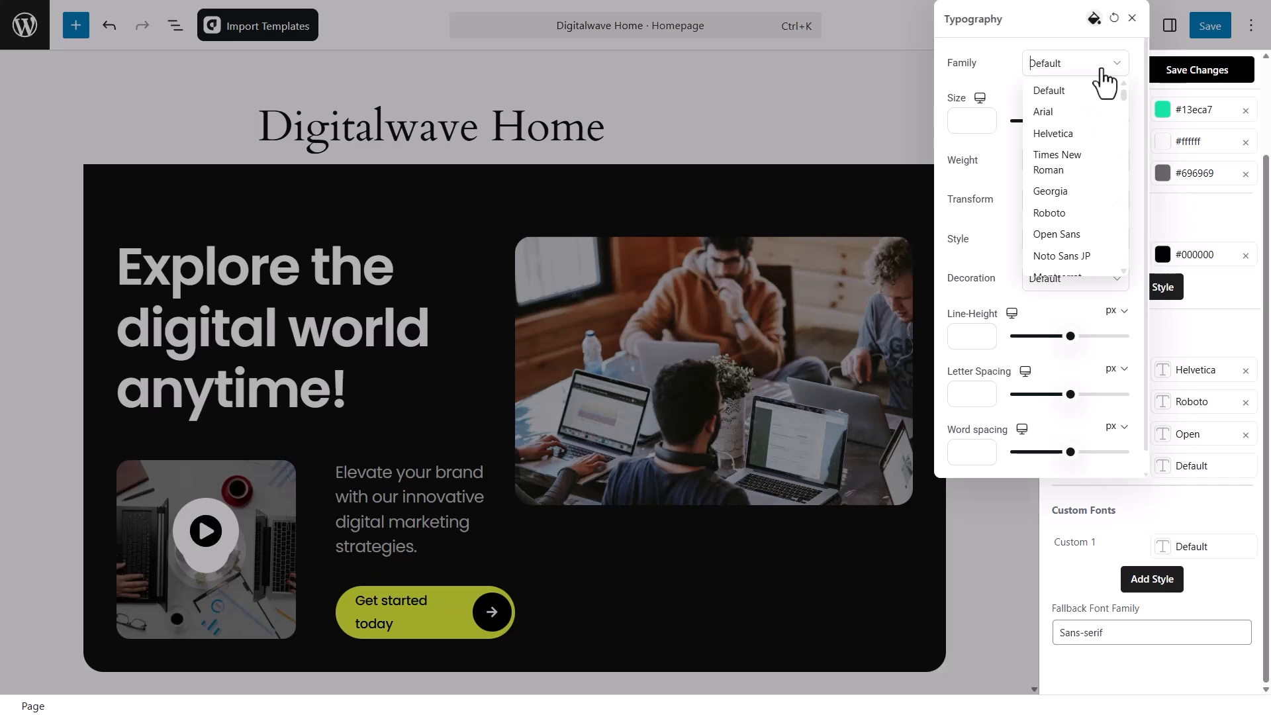
type("pop")
left_click(1094, 91)
left_click(1132, 18)
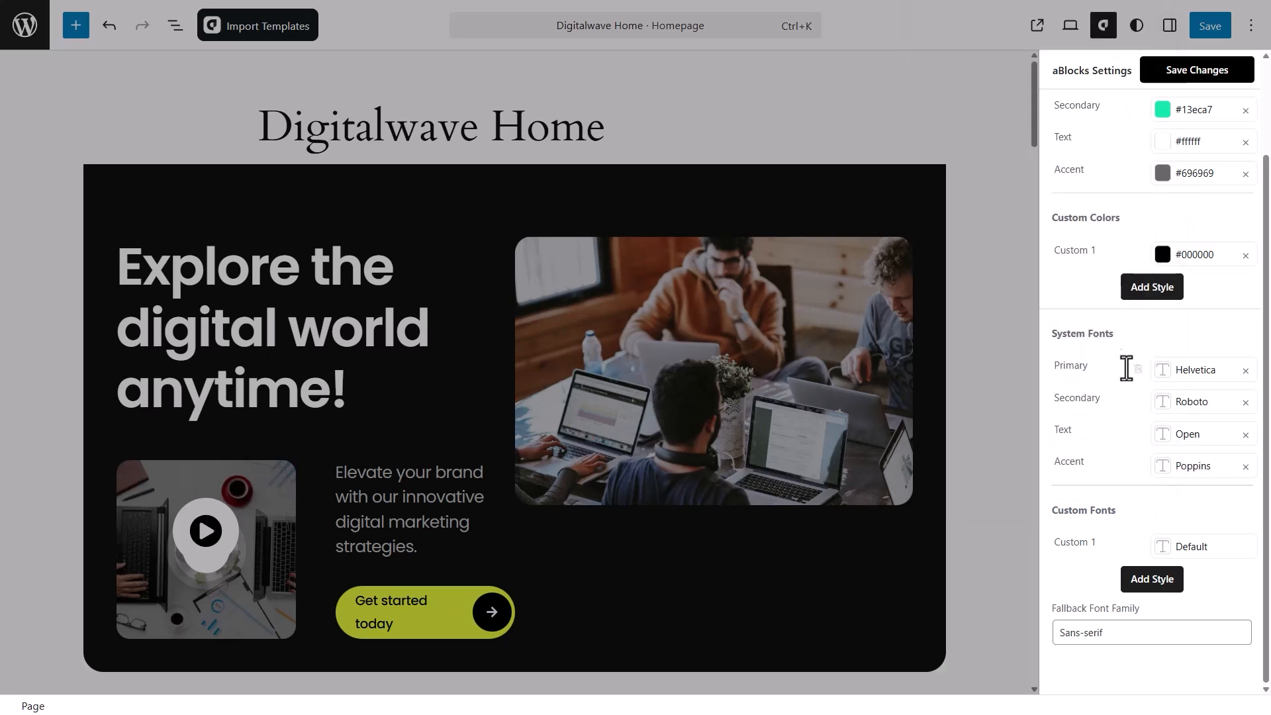
Step: Set the family of the Custom 1 font style to Raleway
left_click_drag(1051, 518, 1142, 518)
left_click(1165, 549)
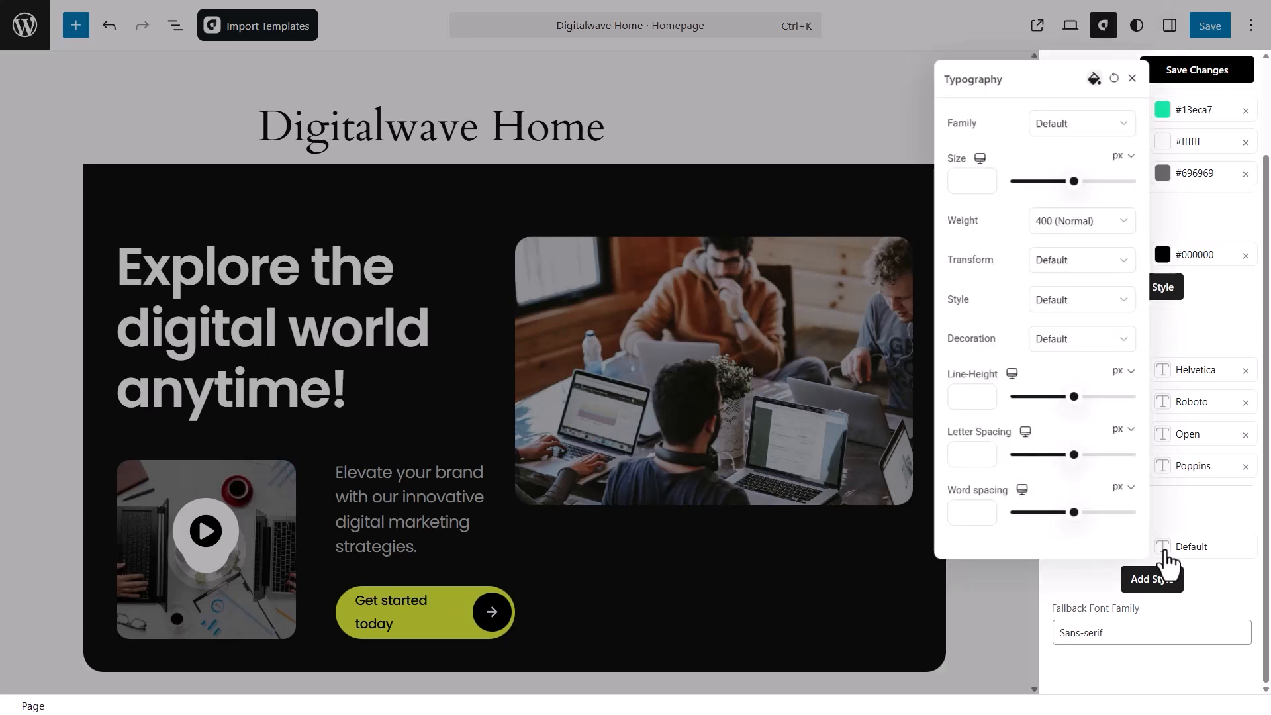
left_click(1120, 138)
scroll(1099, 292, "down", 3)
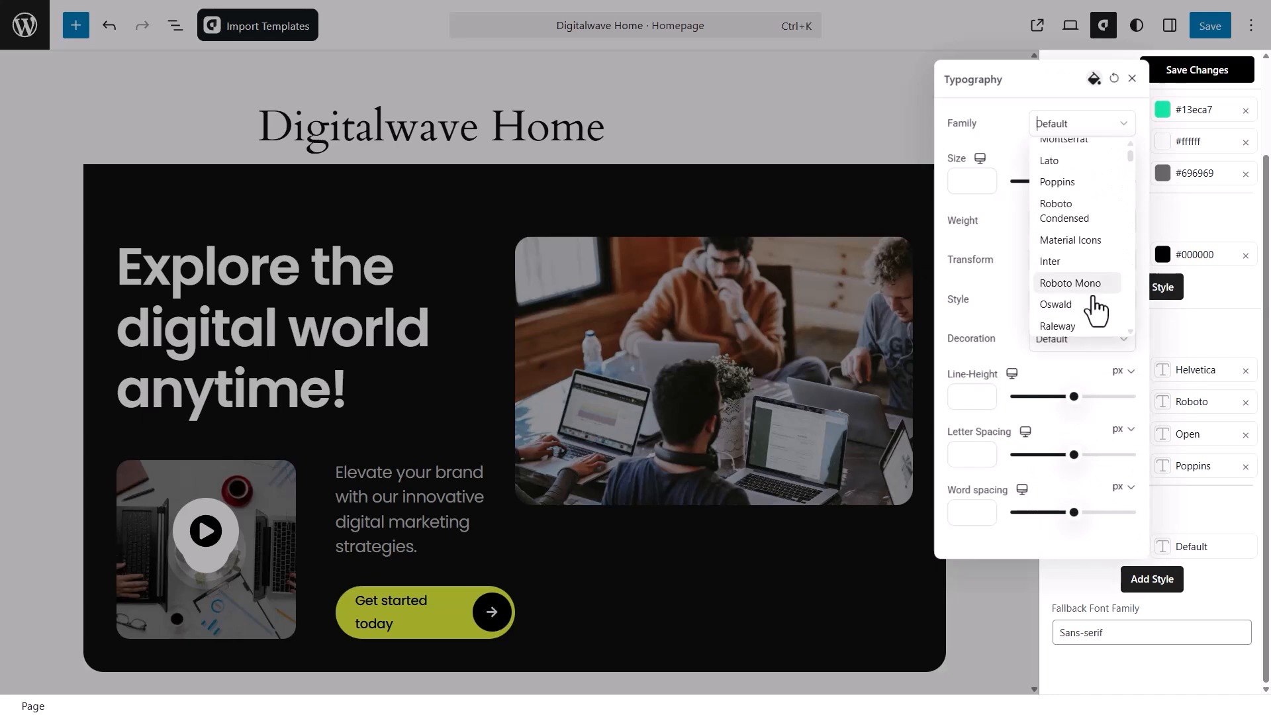
left_click(1086, 326)
left_click(1132, 79)
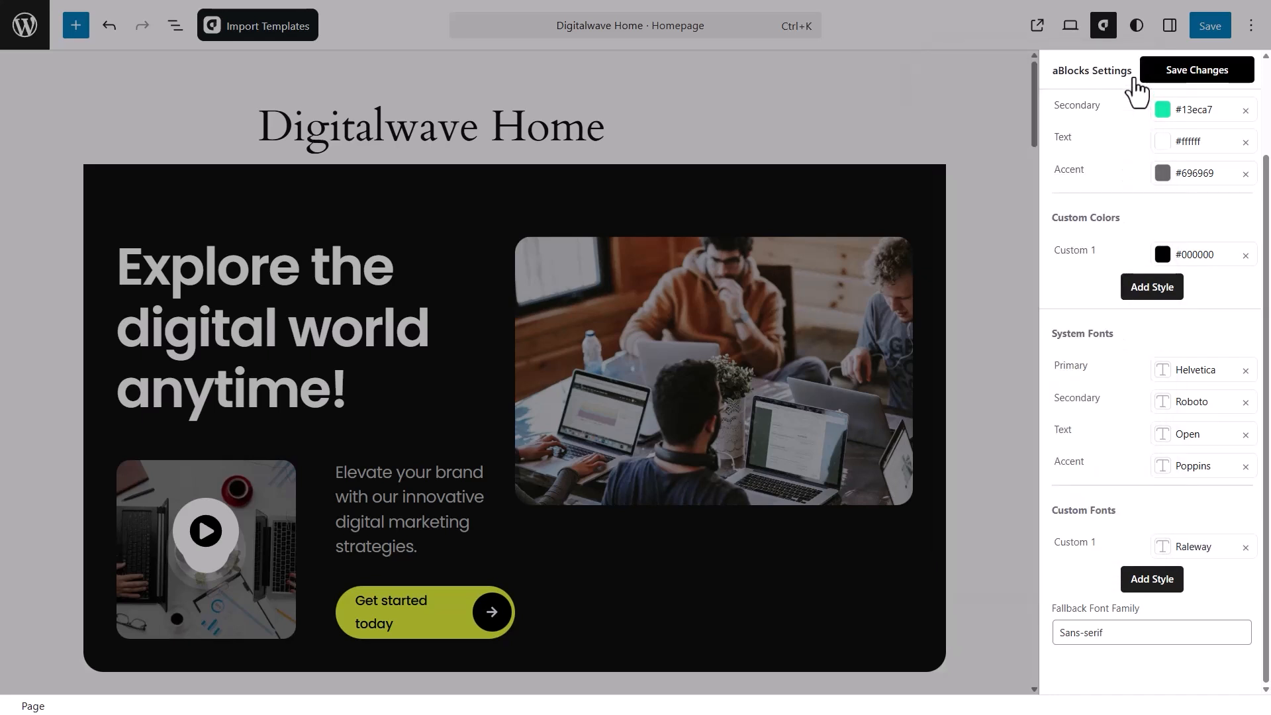
Step: Add a second custom font style and save the Design System changes
left_click(1134, 594)
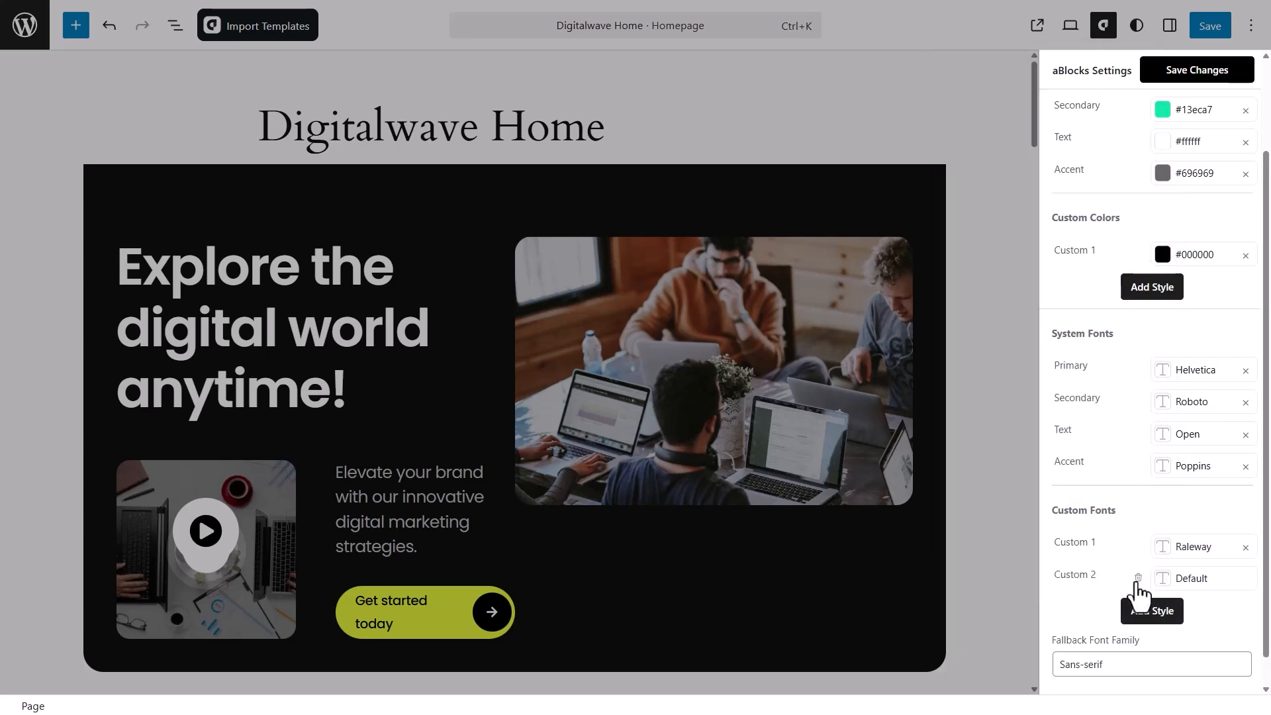
left_click_drag(1055, 641, 1030, 668)
scroll(1083, 615, "down", 1)
left_click(1083, 589)
scroll(1083, 587, "up", 3)
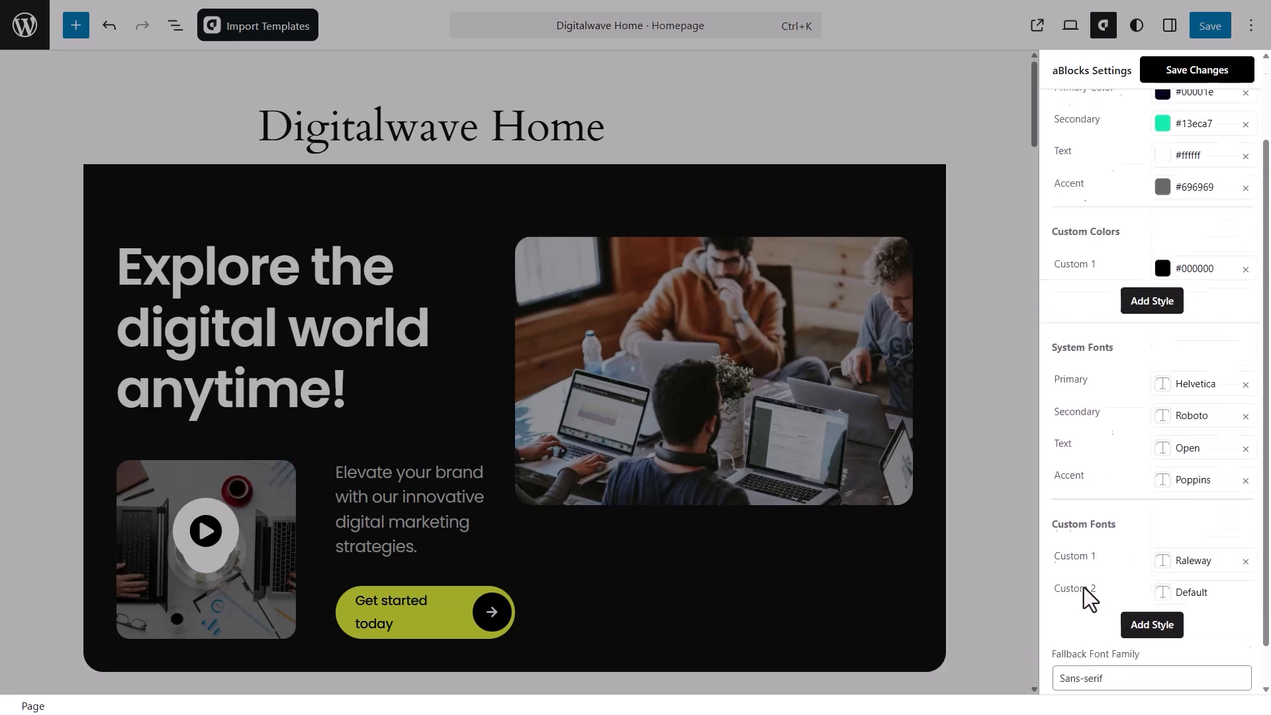
left_click(1201, 73)
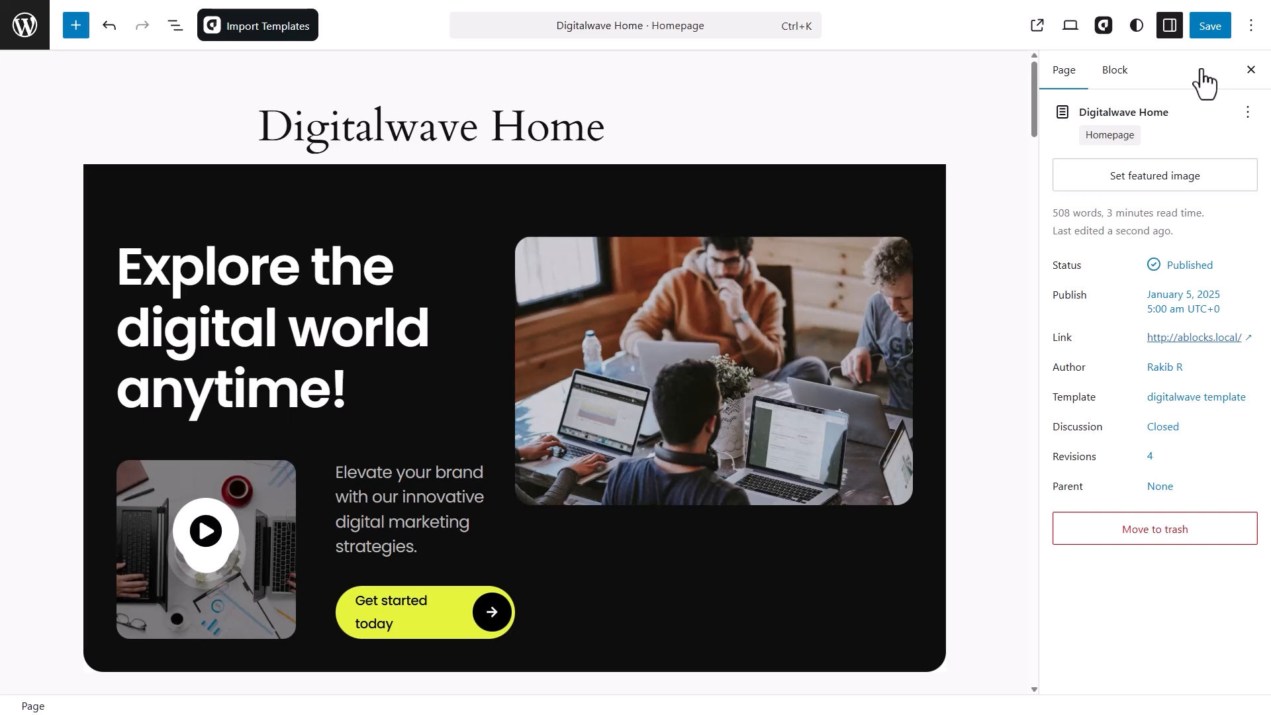
Step: Review the saved Design System colors and fonts in the aBlocks settings, then return to the full page canvas
left_click(1103, 28)
scroll(1130, 331, "down", 2)
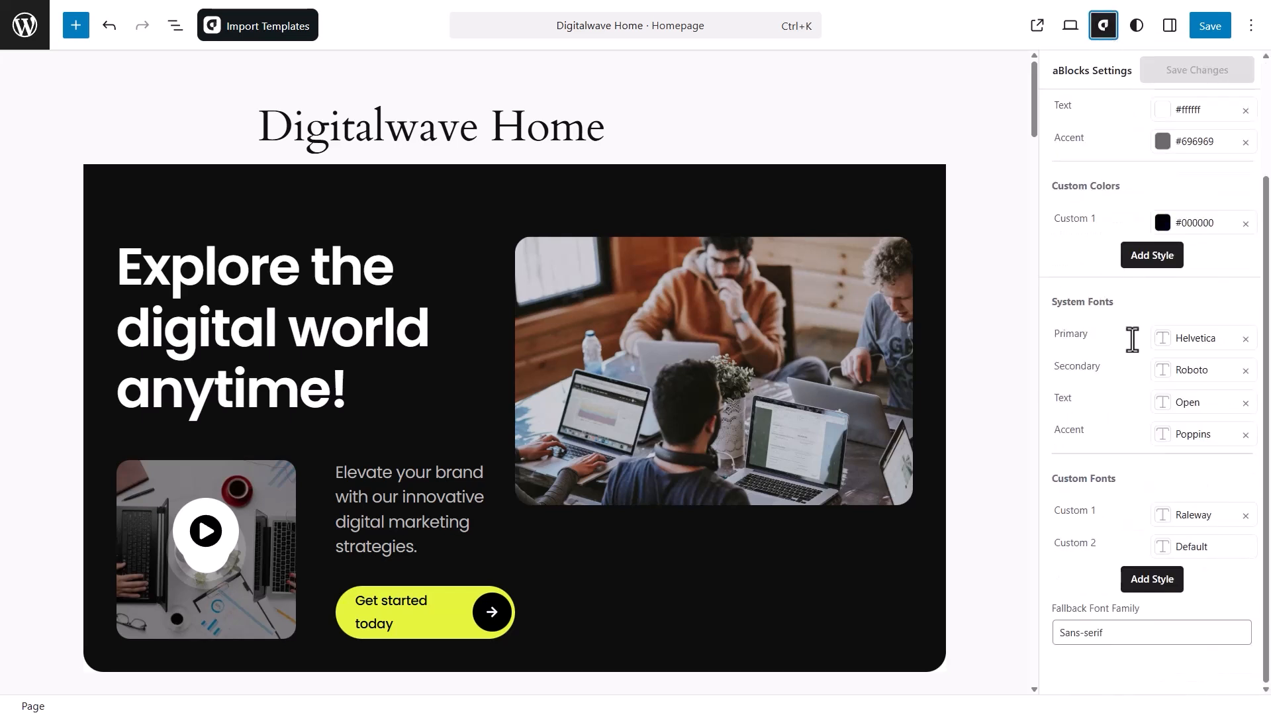
scroll(1138, 479, "up", 2)
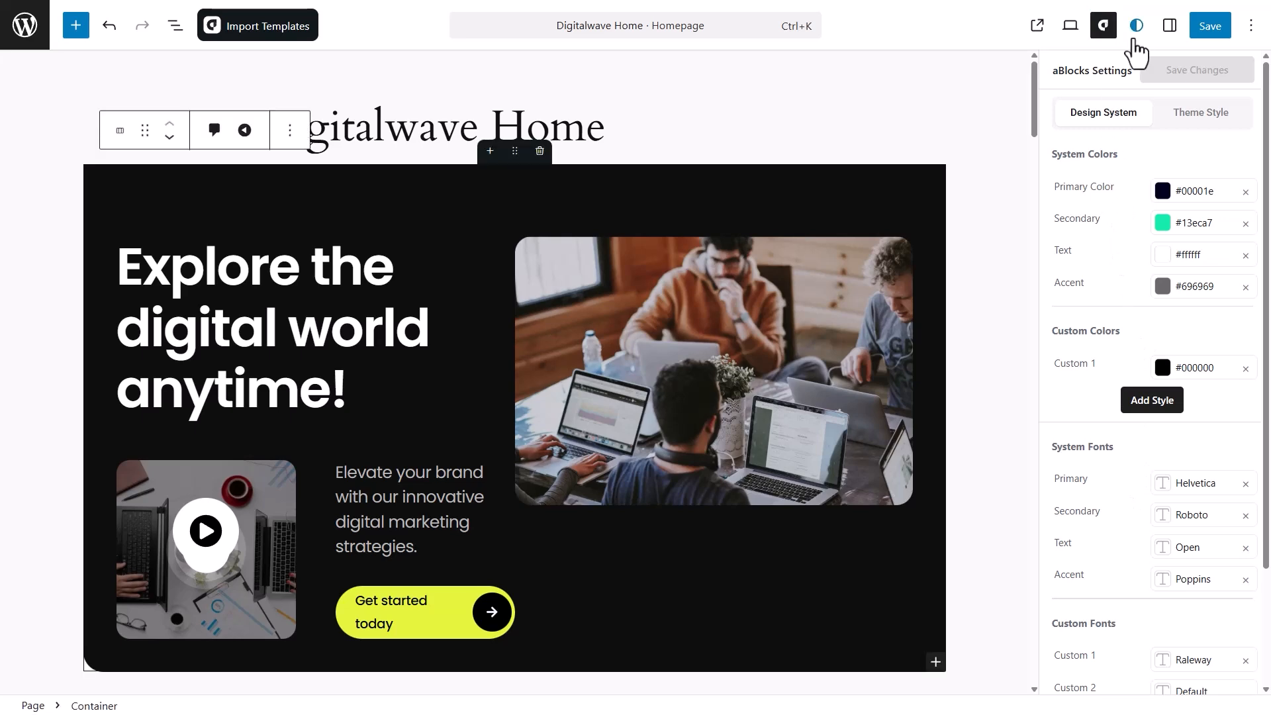
left_click(1169, 25)
left_click(1168, 26)
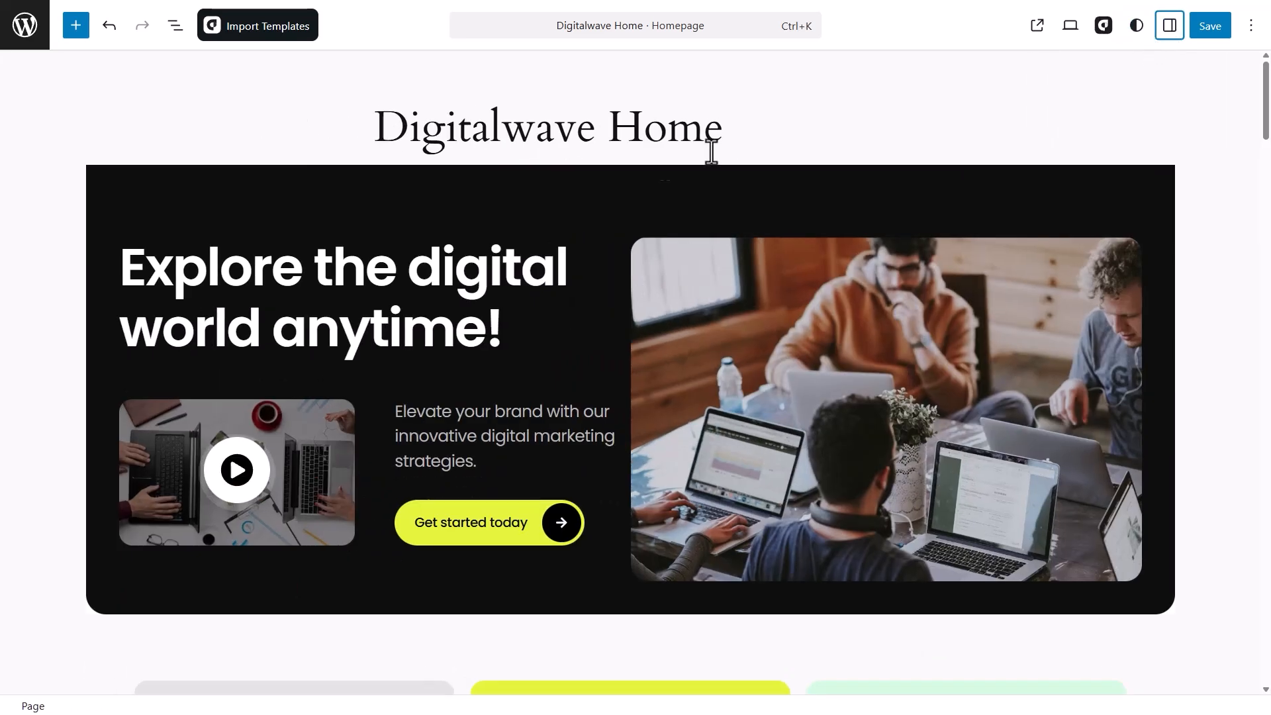
Step: Expand the hero section's block hierarchy down to its heading and select the container nested directly inside the outer one
left_click(102, 185)
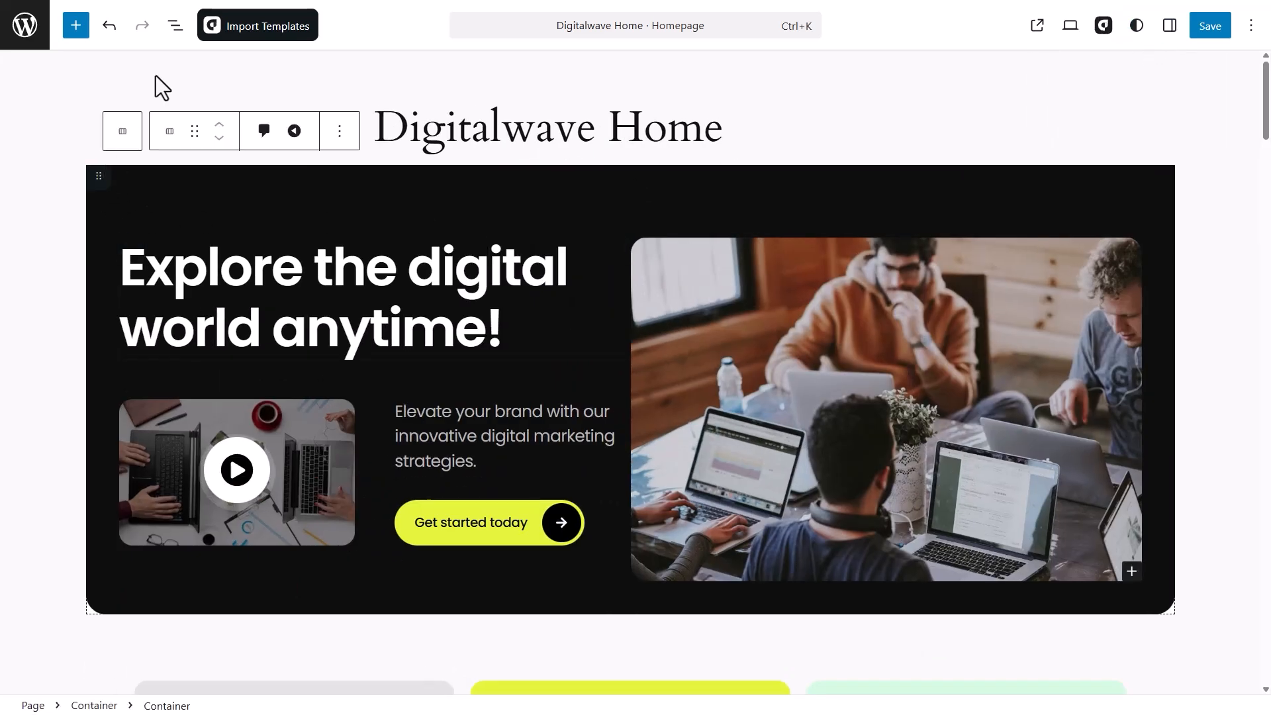
left_click(175, 25)
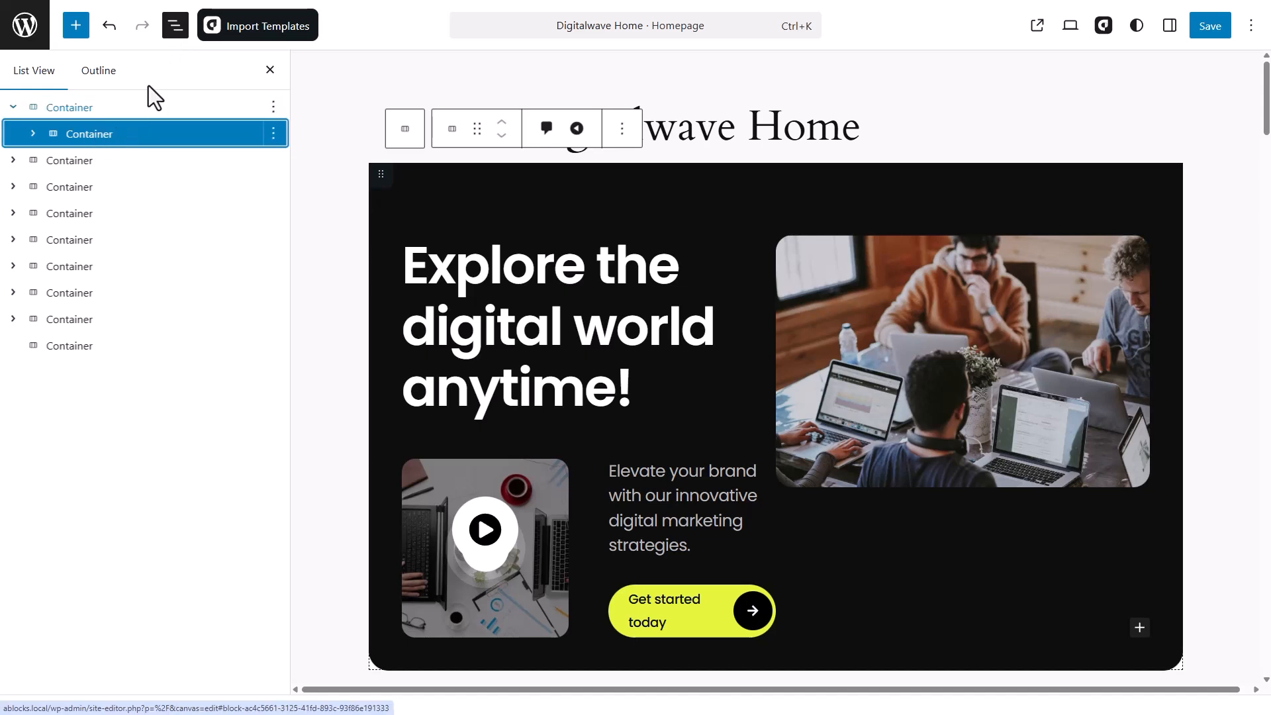
left_click(34, 132)
left_click(53, 160)
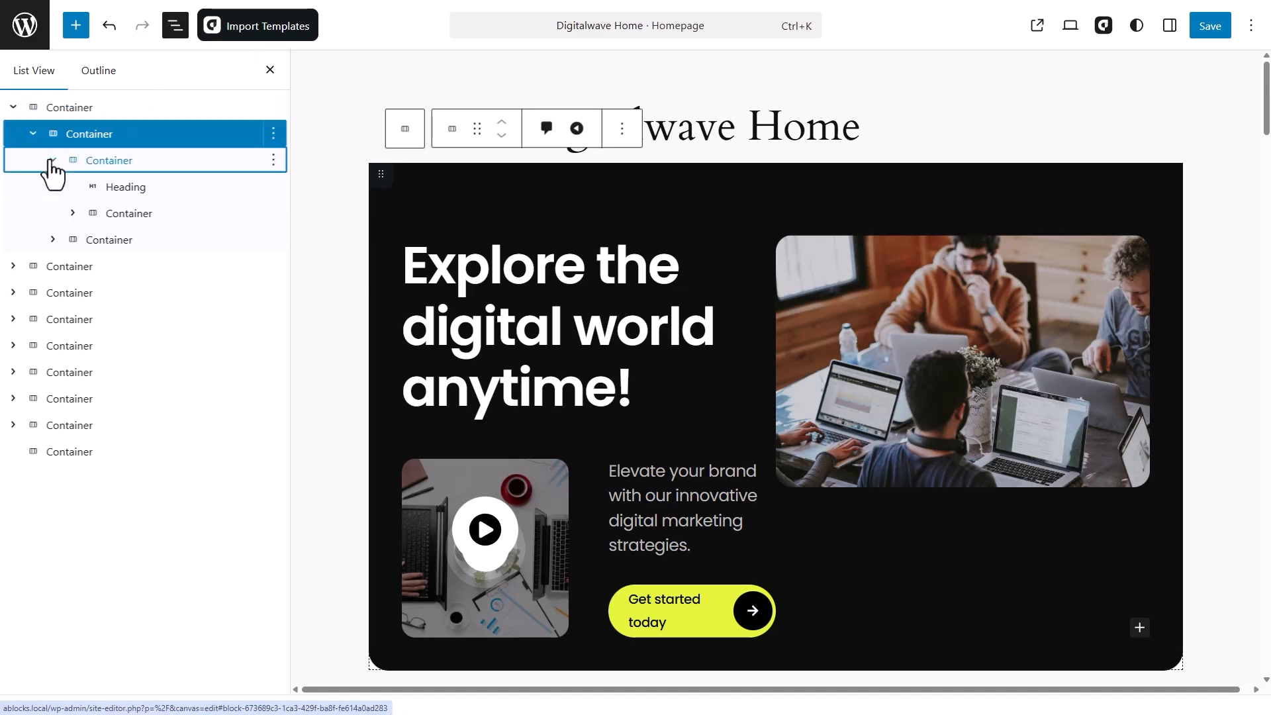
left_click(132, 187)
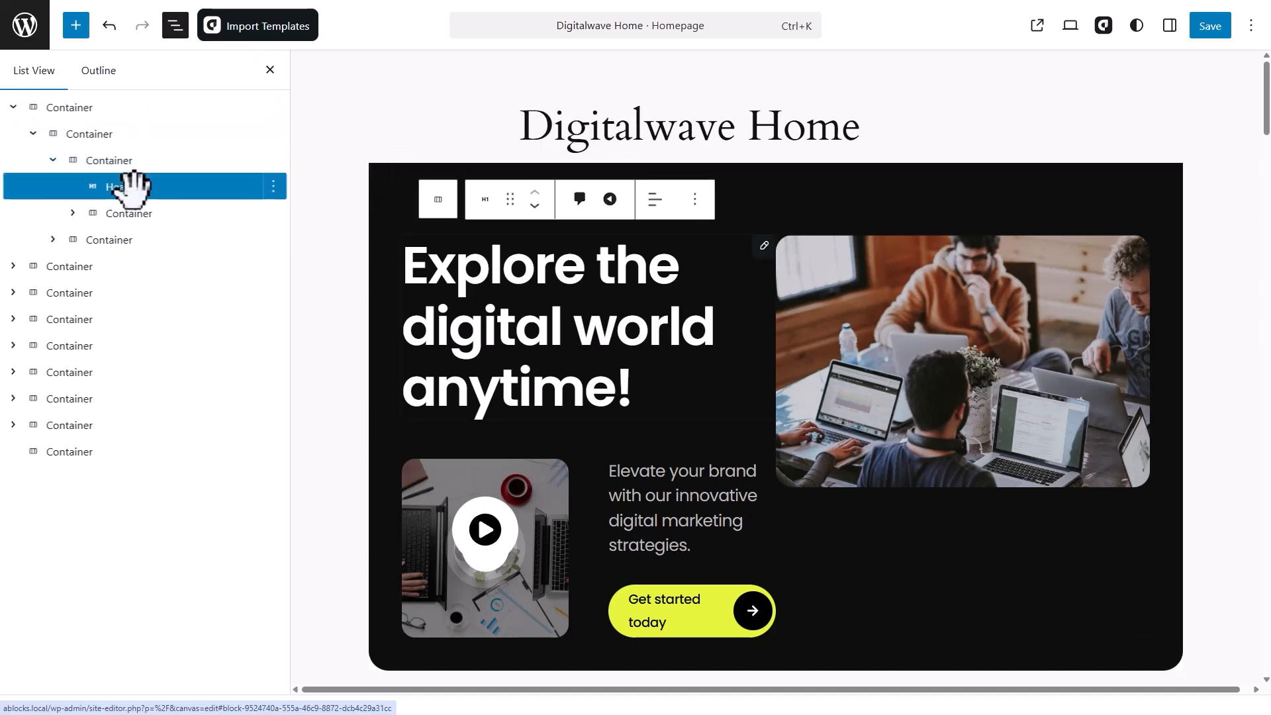
left_click(116, 130)
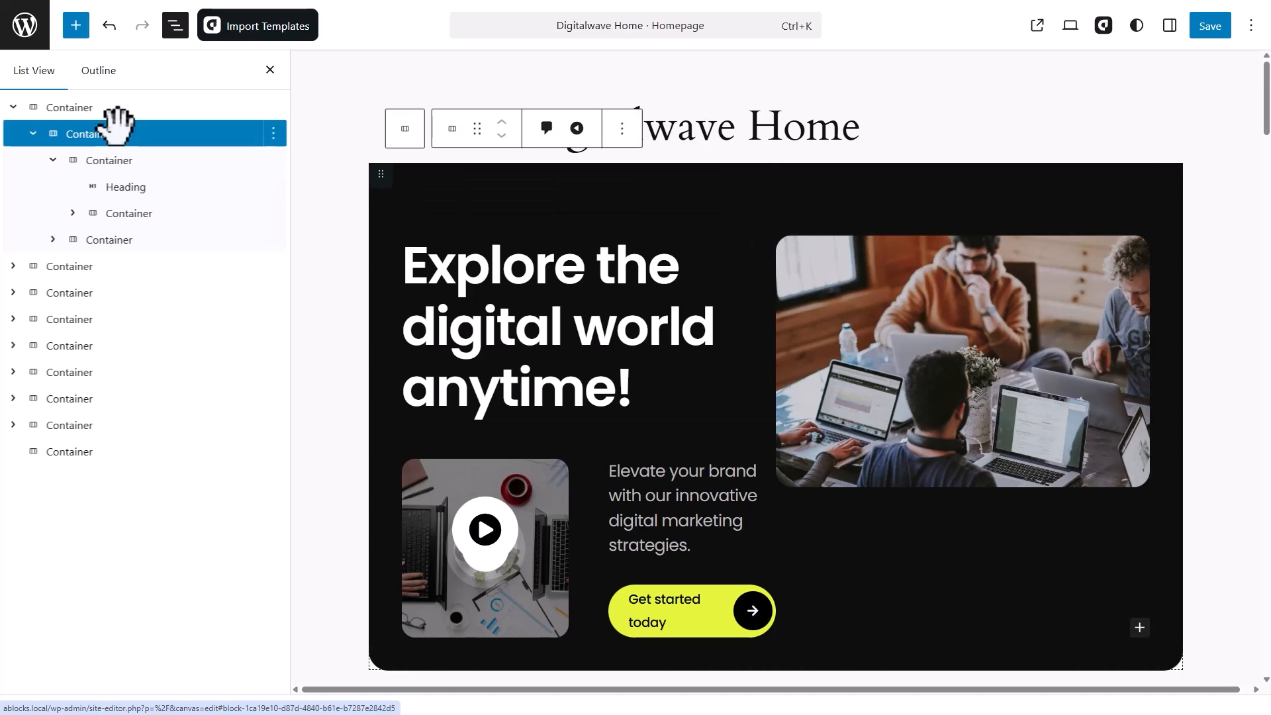
Step: Set the hero container's background color to the global Primary color #00001e
left_click(1170, 25)
left_click(1205, 359)
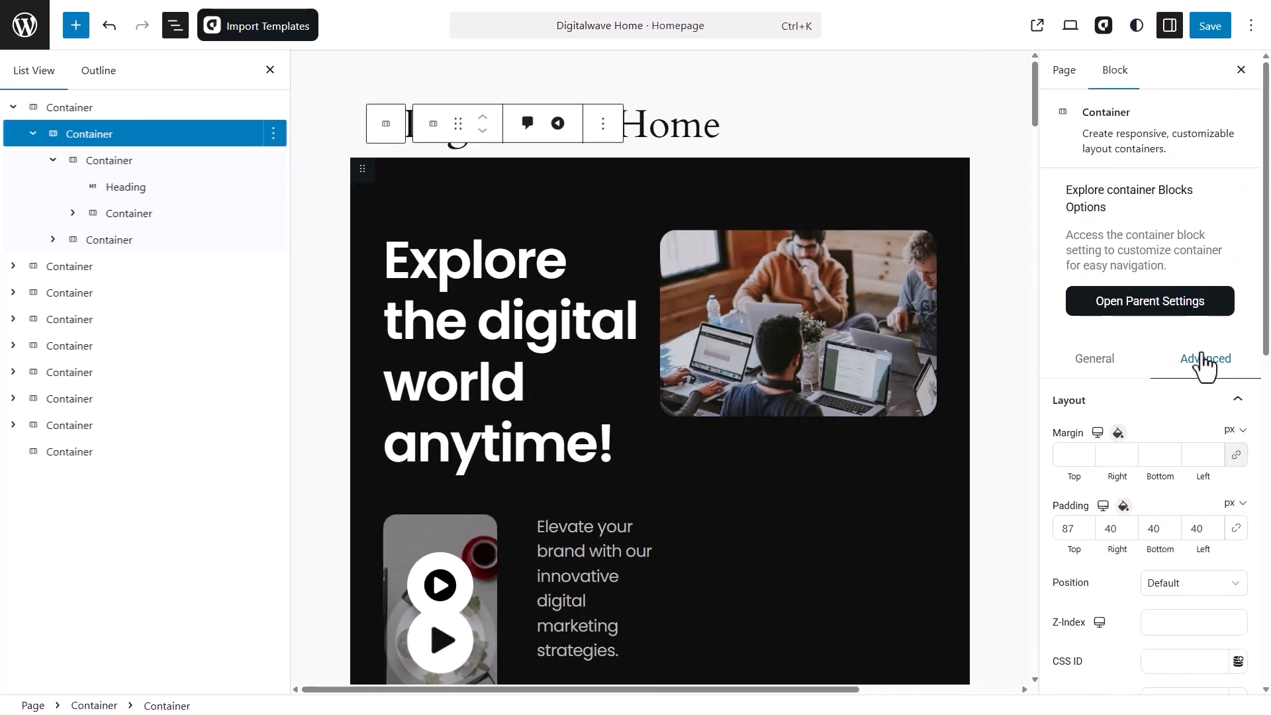
scroll(1205, 363, "down", 6)
left_click(1178, 490)
scroll(1089, 402, "down", 3)
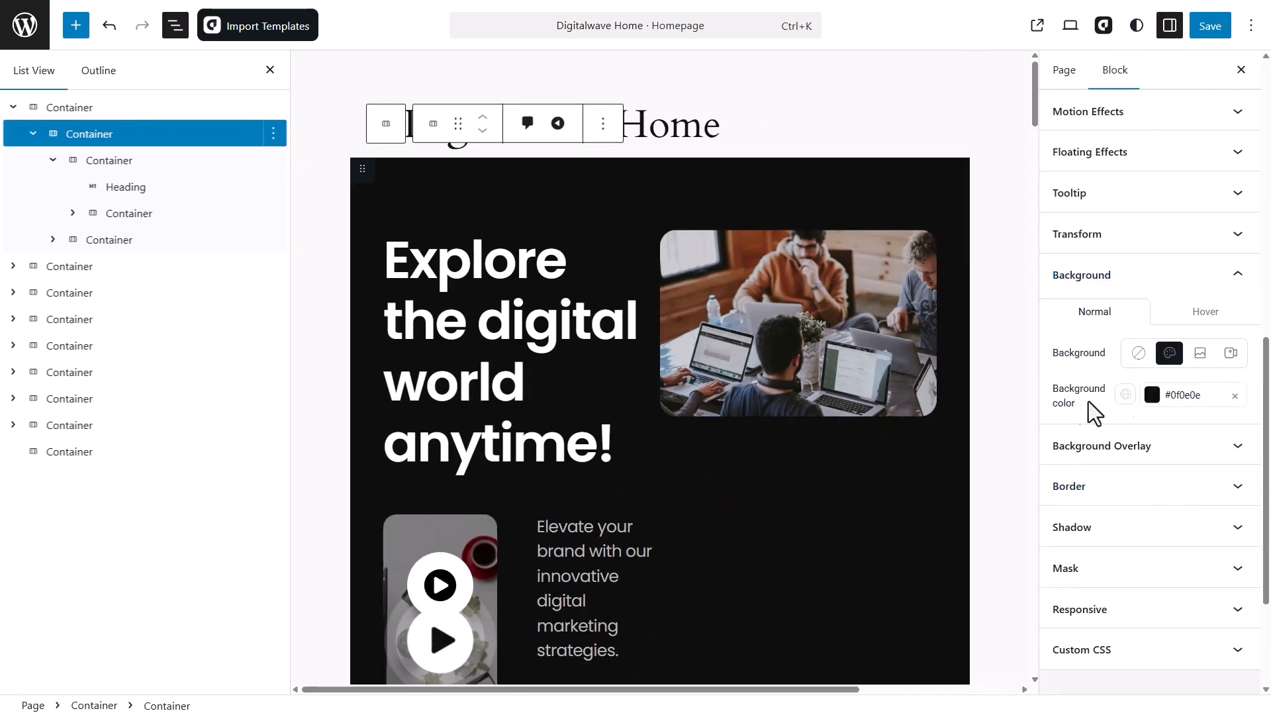
left_click(1152, 398)
left_click(1151, 398)
left_click(1125, 396)
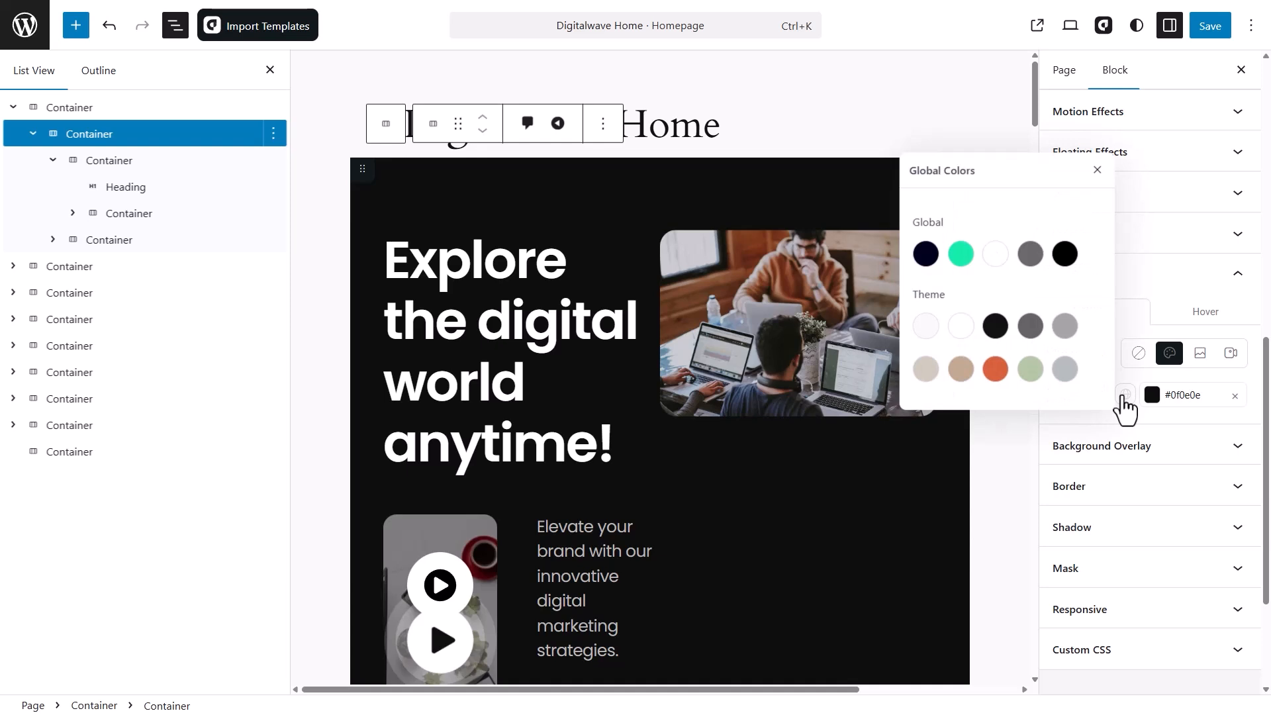
left_click(926, 254)
left_click(268, 72)
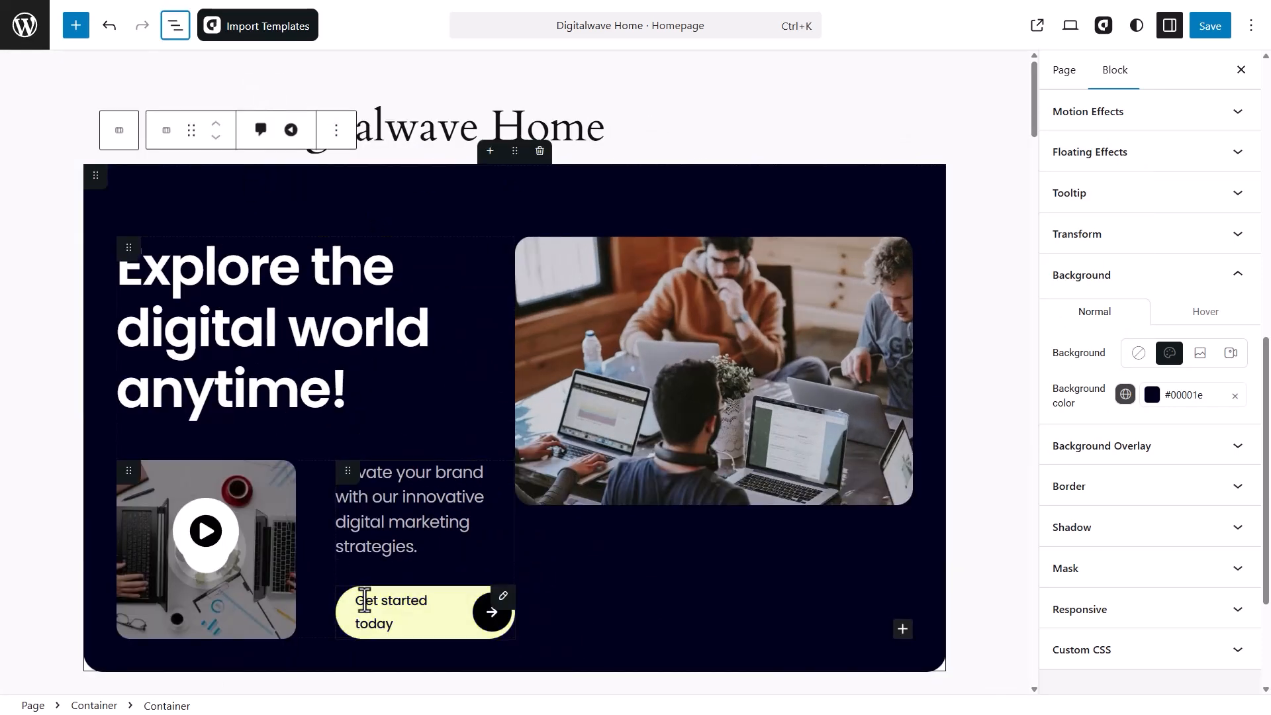
Step: Set the background of the hero's "Get started today" button to the global Secondary color #13eca7
left_click(503, 603)
left_click(1192, 279)
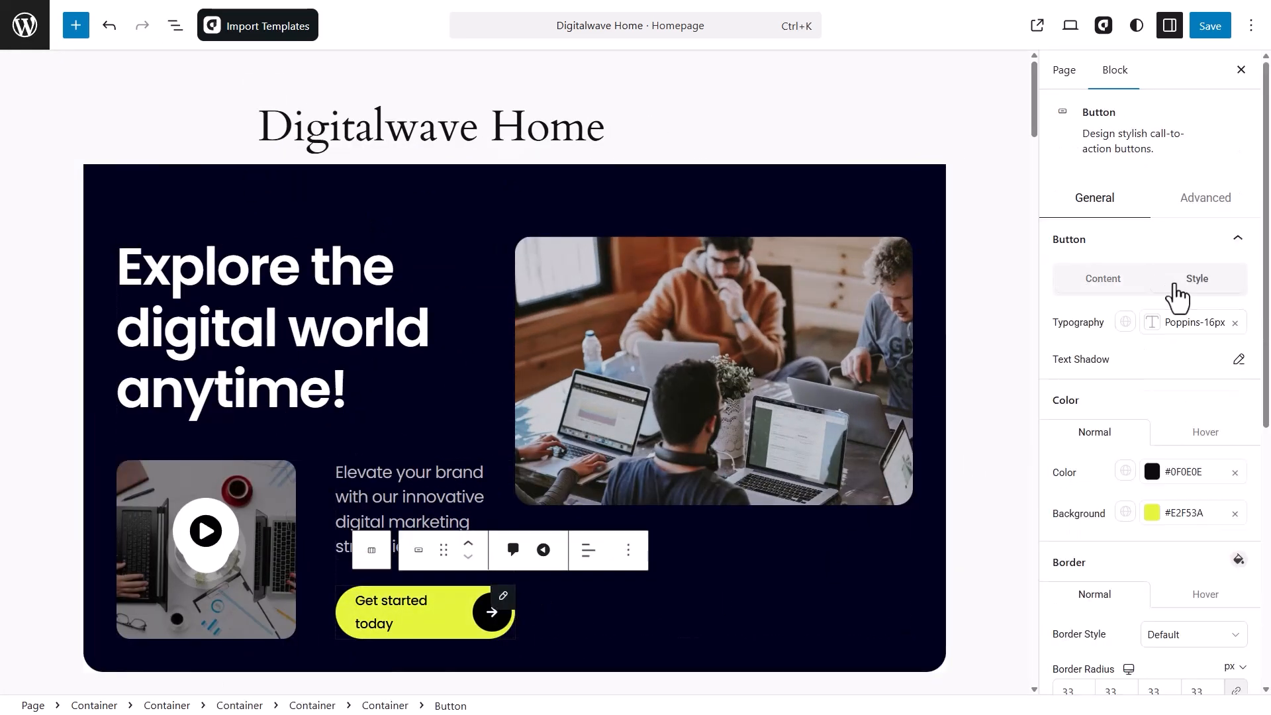
left_click(1125, 523)
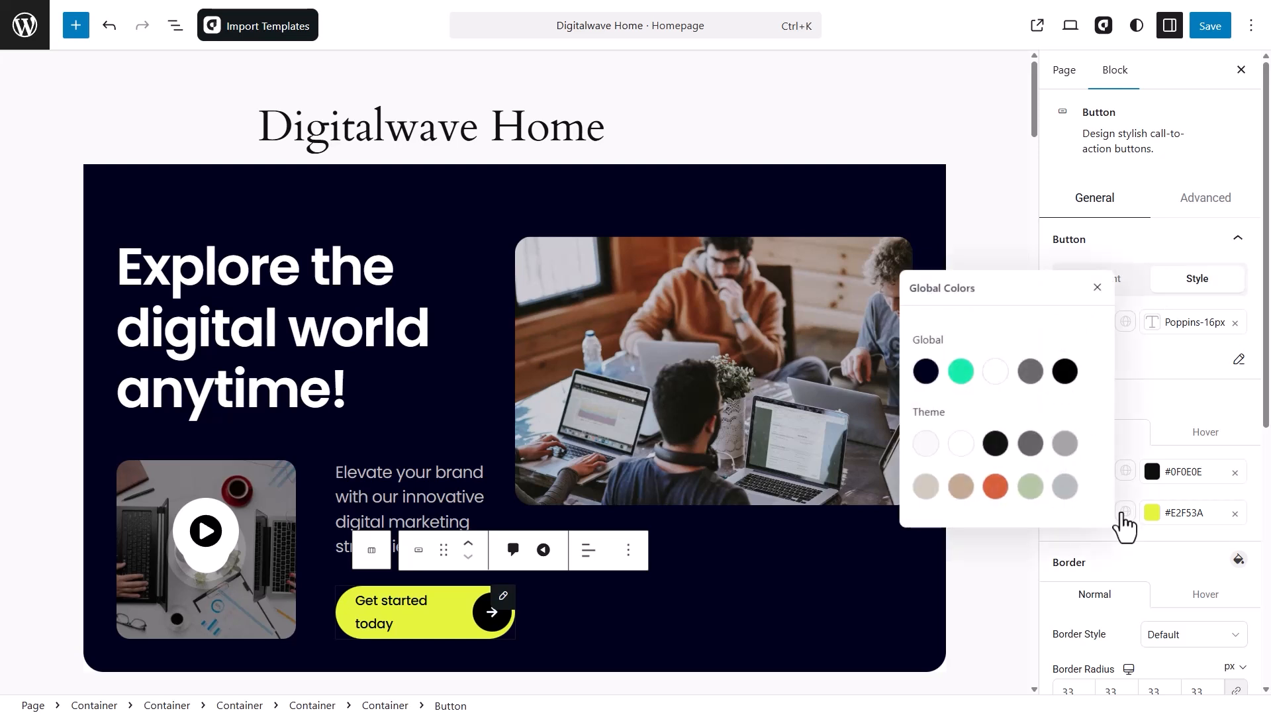
left_click(963, 371)
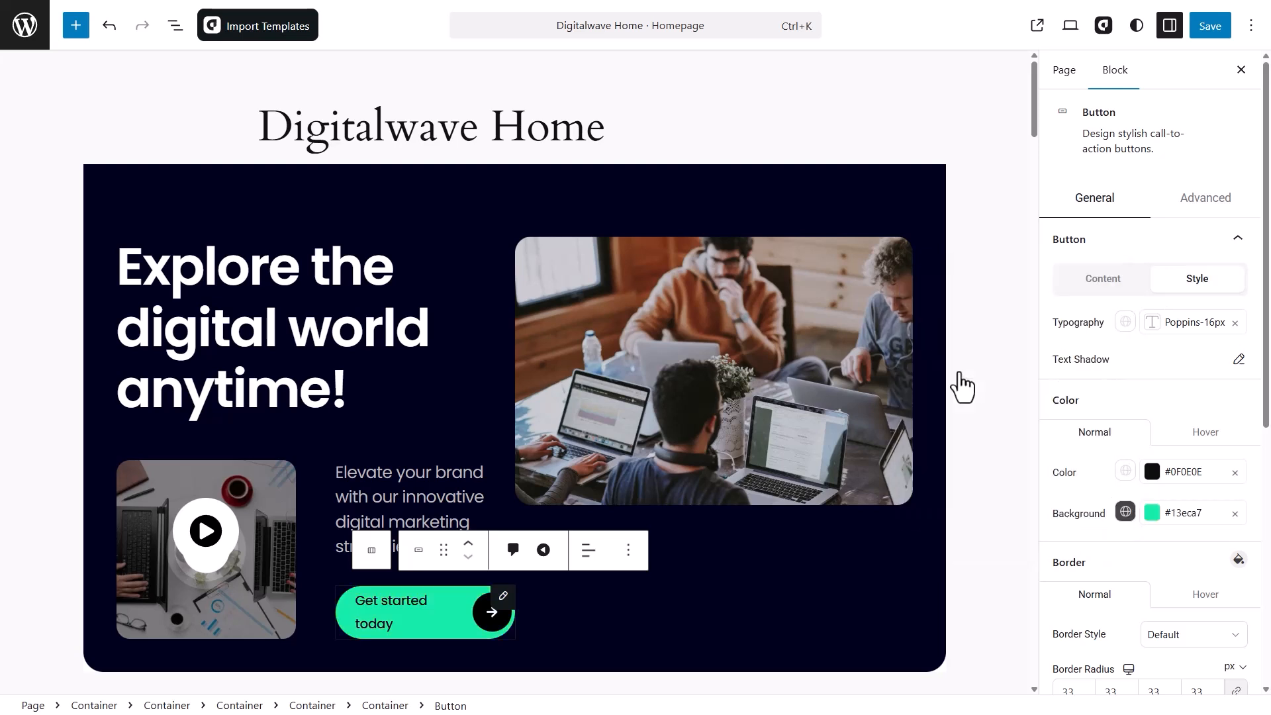
Step: Apply the global Primary font to the hero heading "Explore the digital world anytime!"
left_click(490, 258)
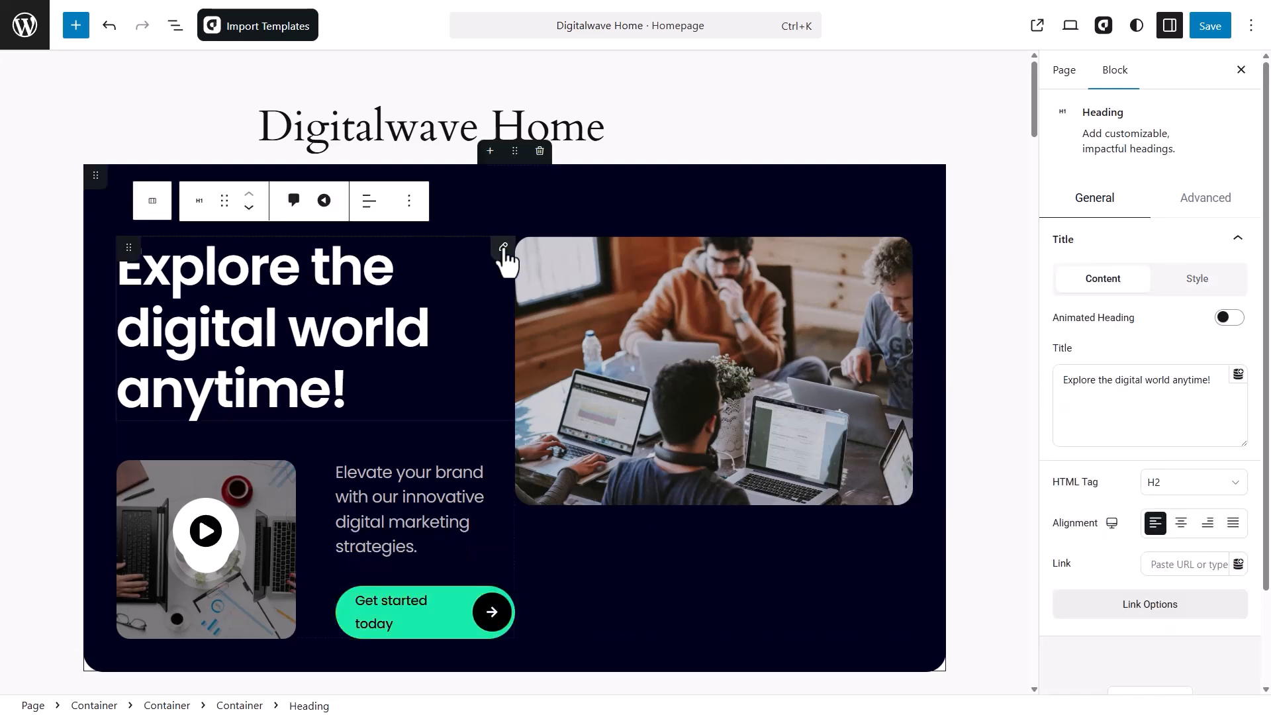
left_click(1179, 281)
left_click(1165, 360)
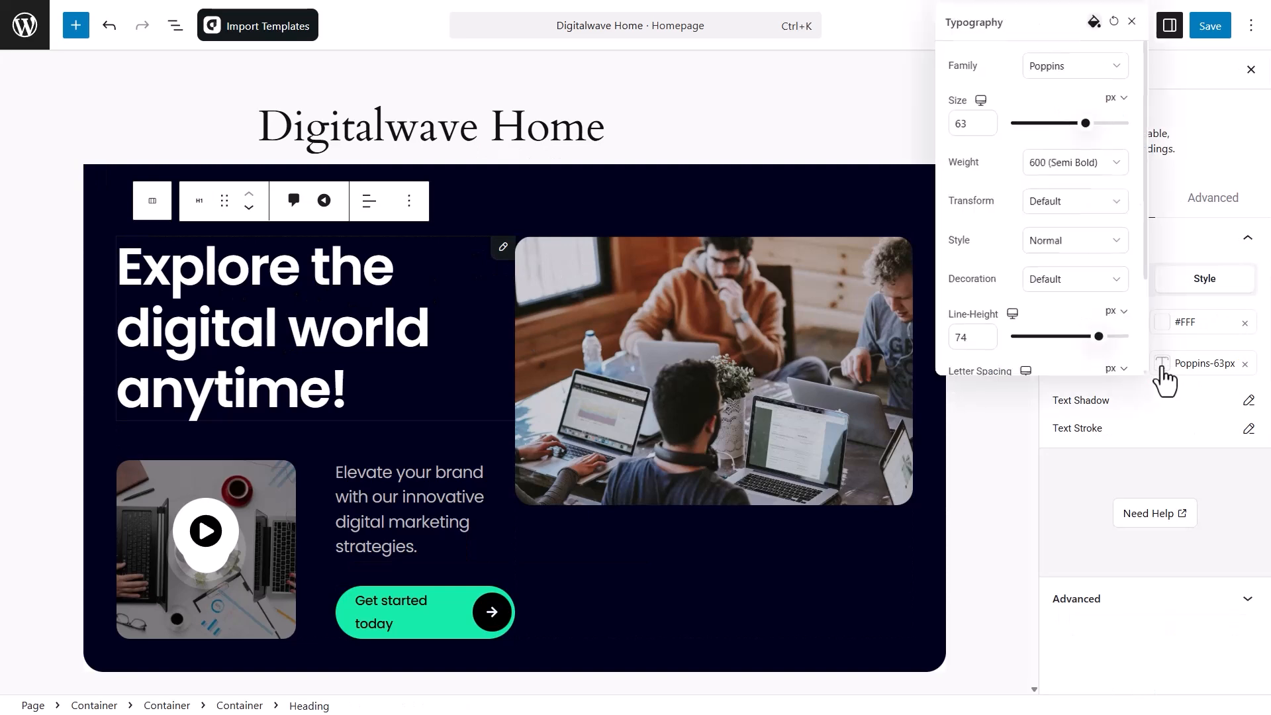
left_click(1105, 67)
left_click(1105, 66)
left_click(1131, 18)
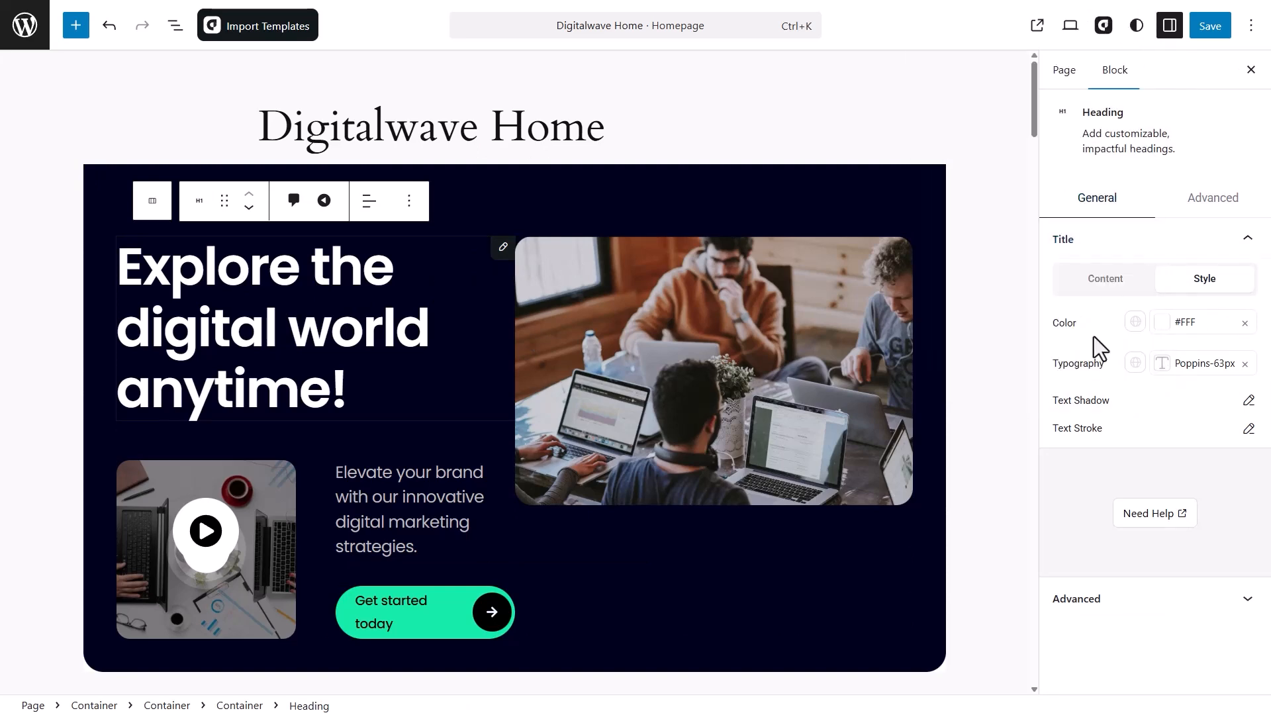
left_click(1135, 364)
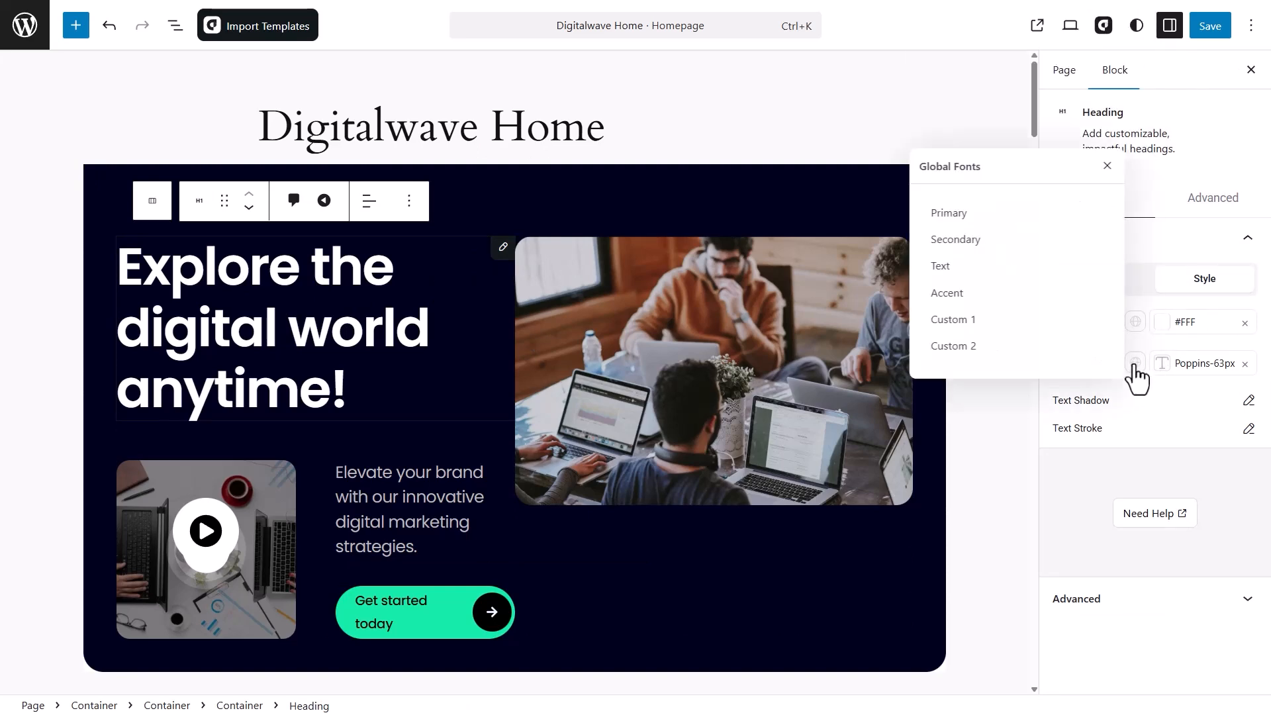
left_click(1008, 218)
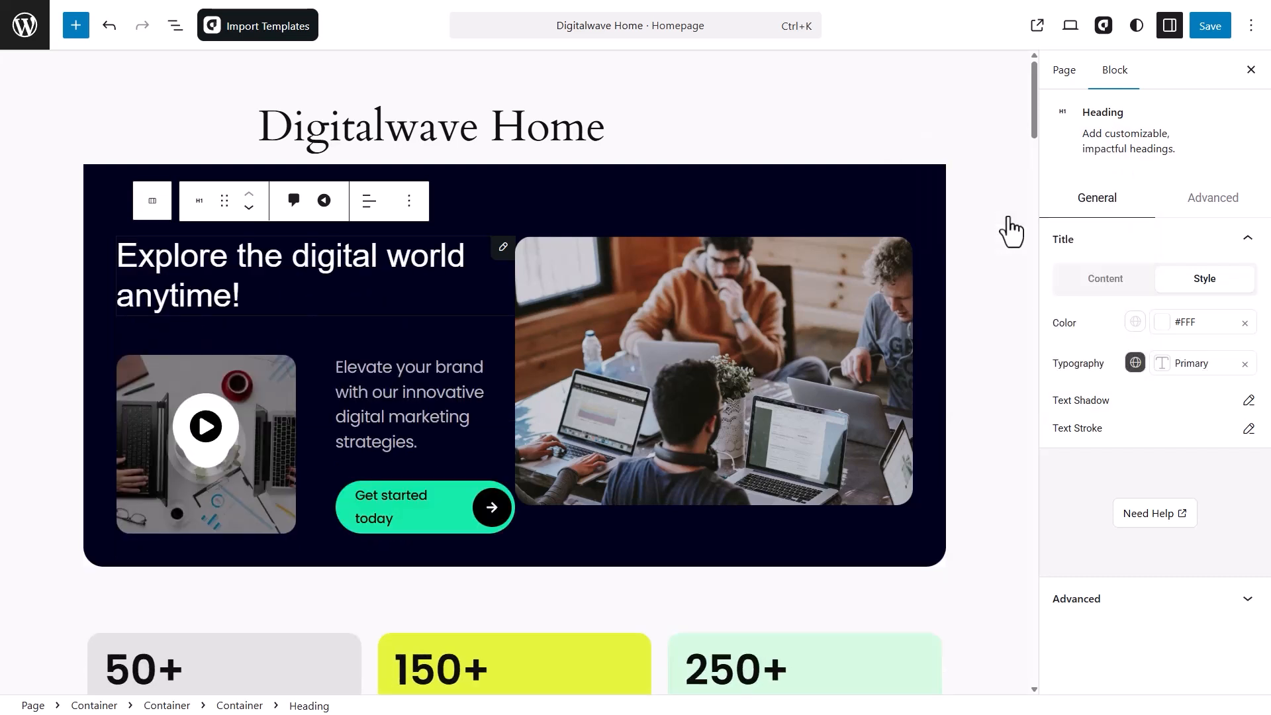
Step: Try the global Secondary font on the hero heading and switch its typography back to Primary
left_click(1135, 363)
left_click(1009, 239)
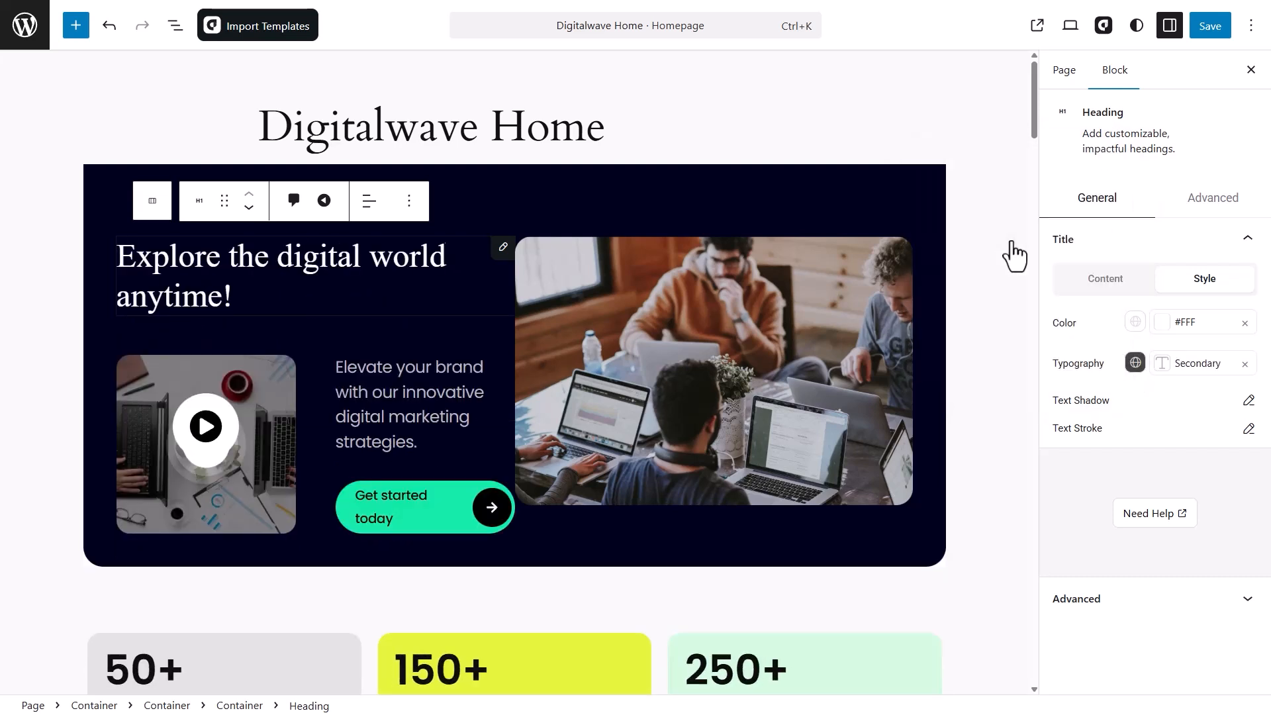
left_click(1135, 363)
left_click(1003, 220)
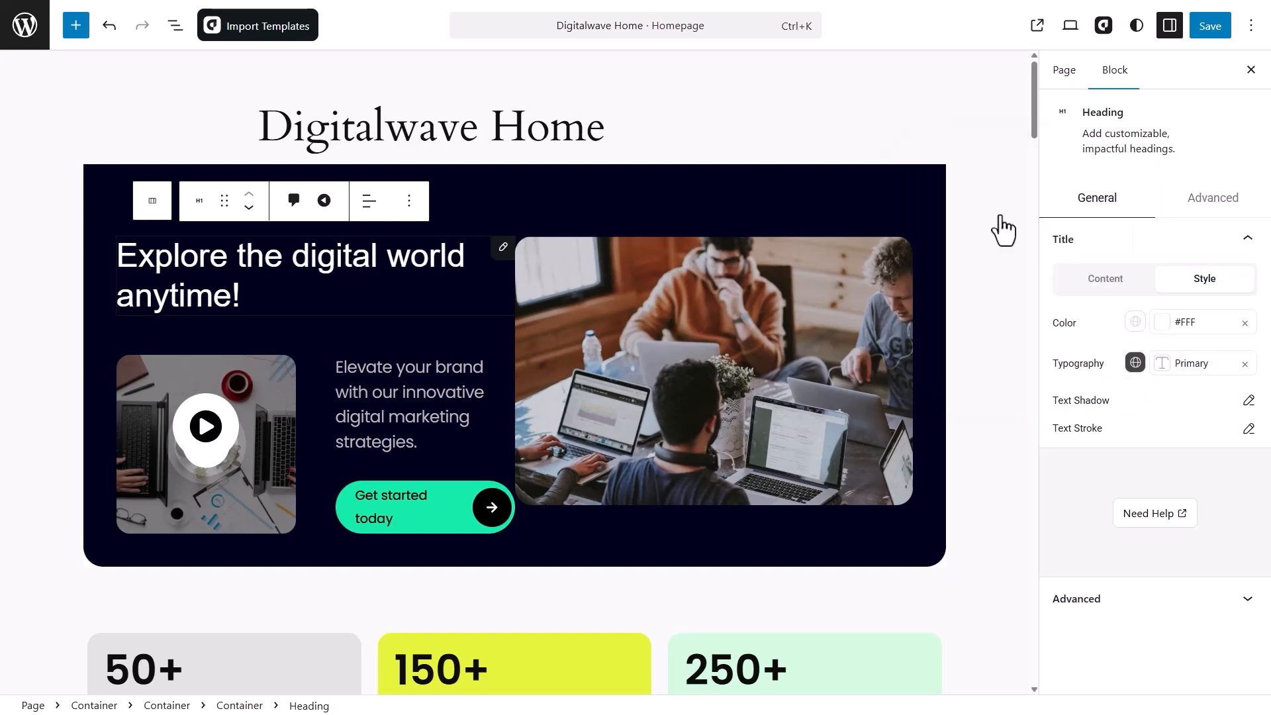
Step: Set the background of the "150+" statistics card container to the global Secondary color #13eca7
scroll(804, 403, "down", 7)
scroll(804, 402, "up", 3)
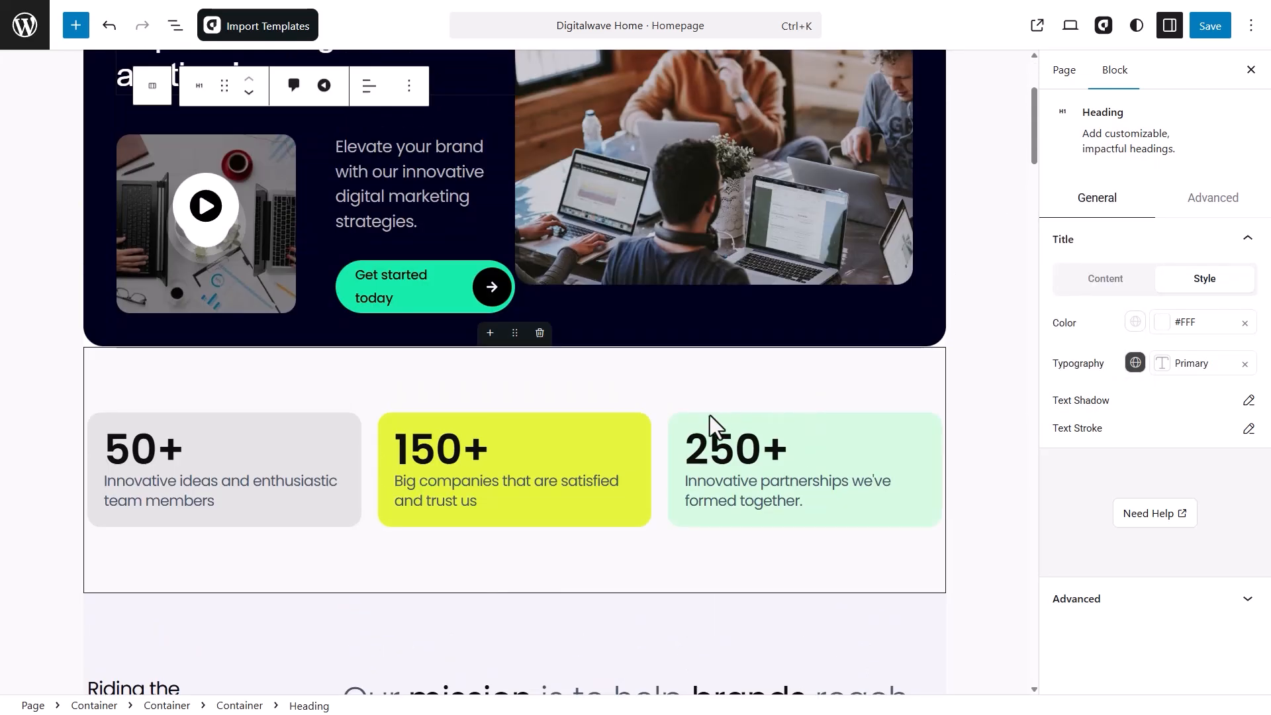
left_click(393, 431)
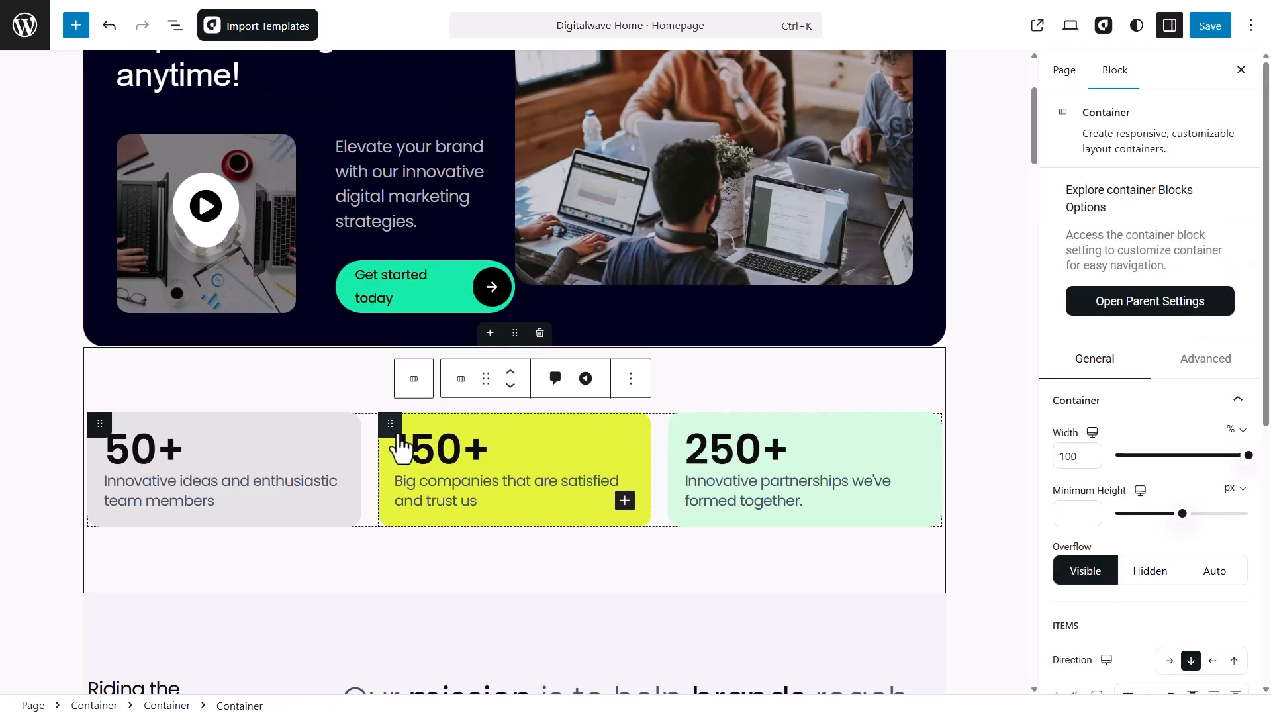
left_click(1174, 363)
scroll(1170, 366, "down", 6)
scroll(1169, 366, "down", 3)
left_click(1164, 276)
left_click(1127, 396)
left_click(959, 253)
Step: Set the background of the "Explore our clients' amazing journeys!" container to the global Primary color
scroll(884, 396, "down", 10)
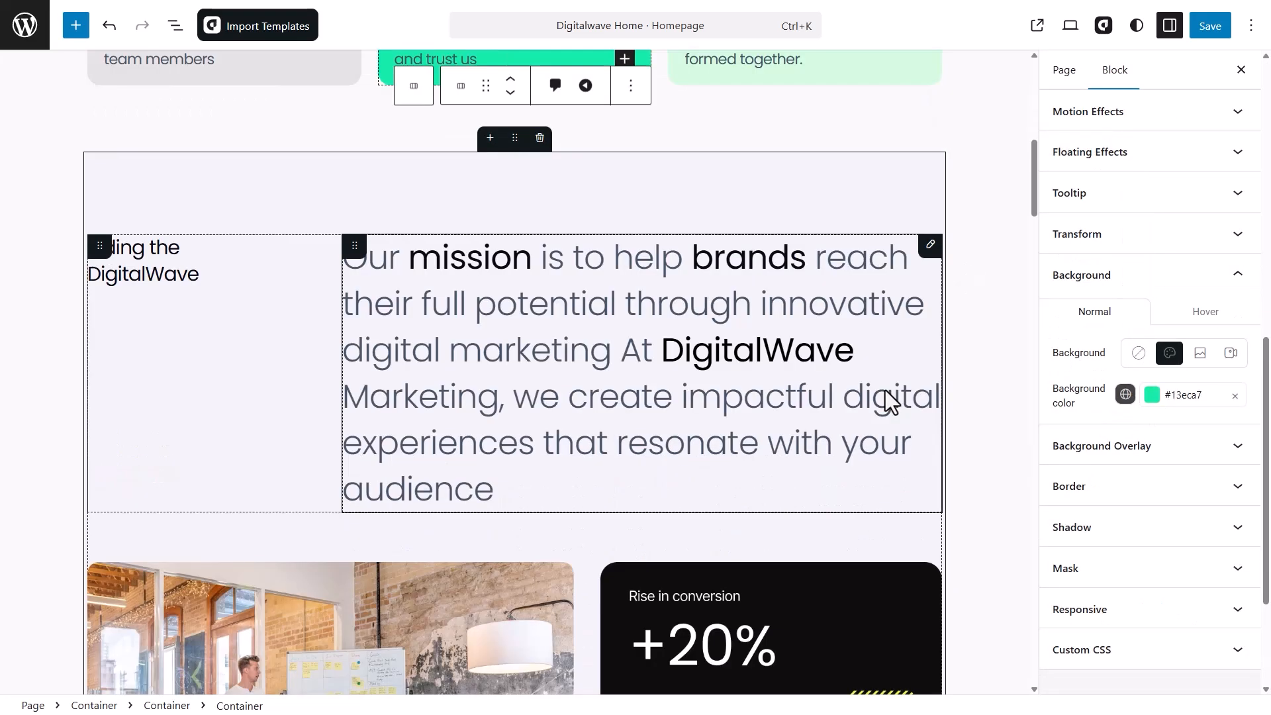
left_click(886, 398)
scroll(871, 407, "down", 10)
scroll(870, 407, "down", 6)
left_click(106, 351)
left_click(1215, 361)
scroll(1217, 361, "down", 10)
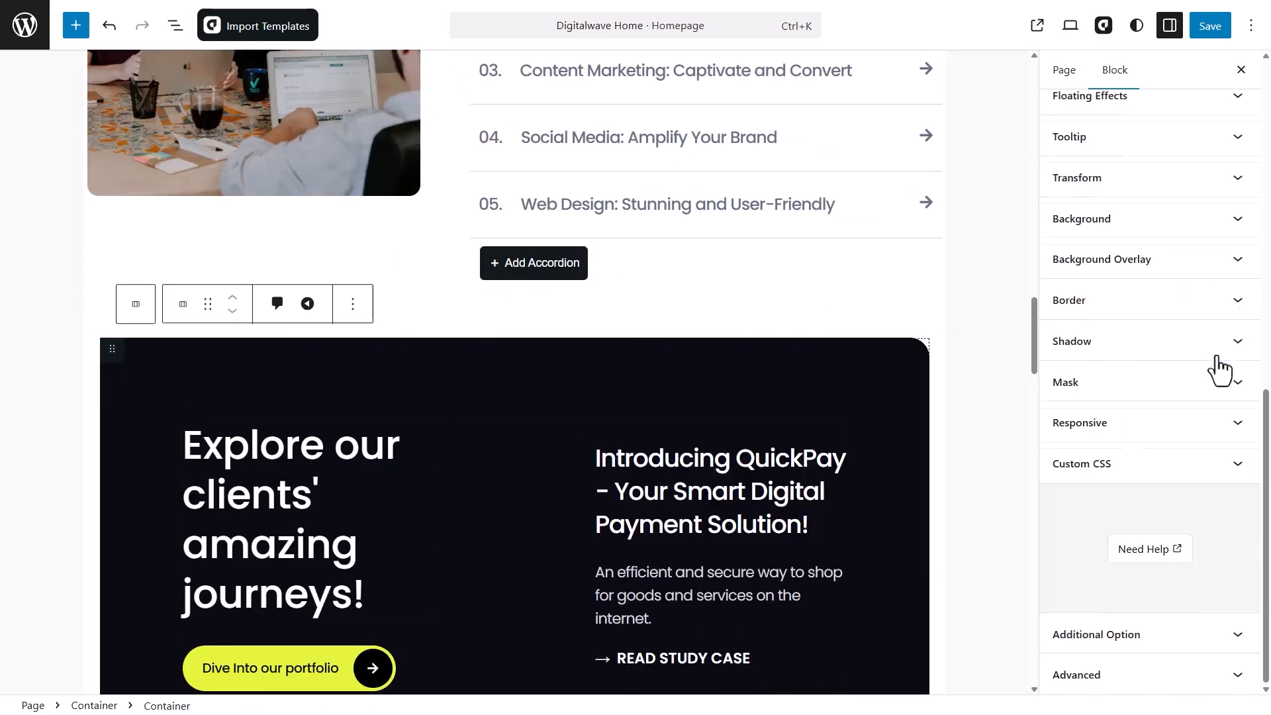
left_click(1200, 219)
left_click(1126, 339)
left_click(959, 221)
Step: Set the background of the "Dive Into our portfolio" button to the global Secondary color #13eca7
scroll(386, 255, "down", 6)
left_click(387, 244)
left_click(1138, 511)
left_click(953, 380)
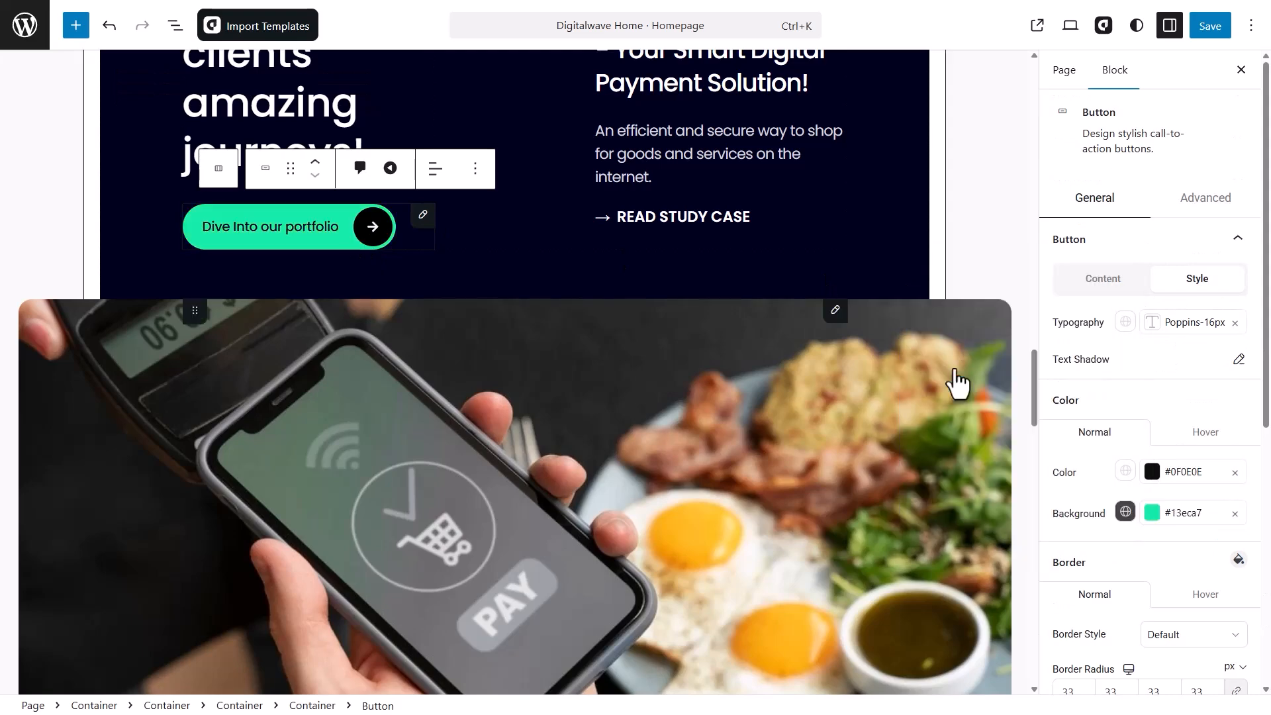
Step: Set the background of the "View all insight" button to the global Secondary color #13eca7
scroll(940, 390, "down", 8)
left_click(932, 463)
left_click(1197, 278)
left_click(1126, 512)
left_click(981, 389)
scroll(958, 369, "up", 3)
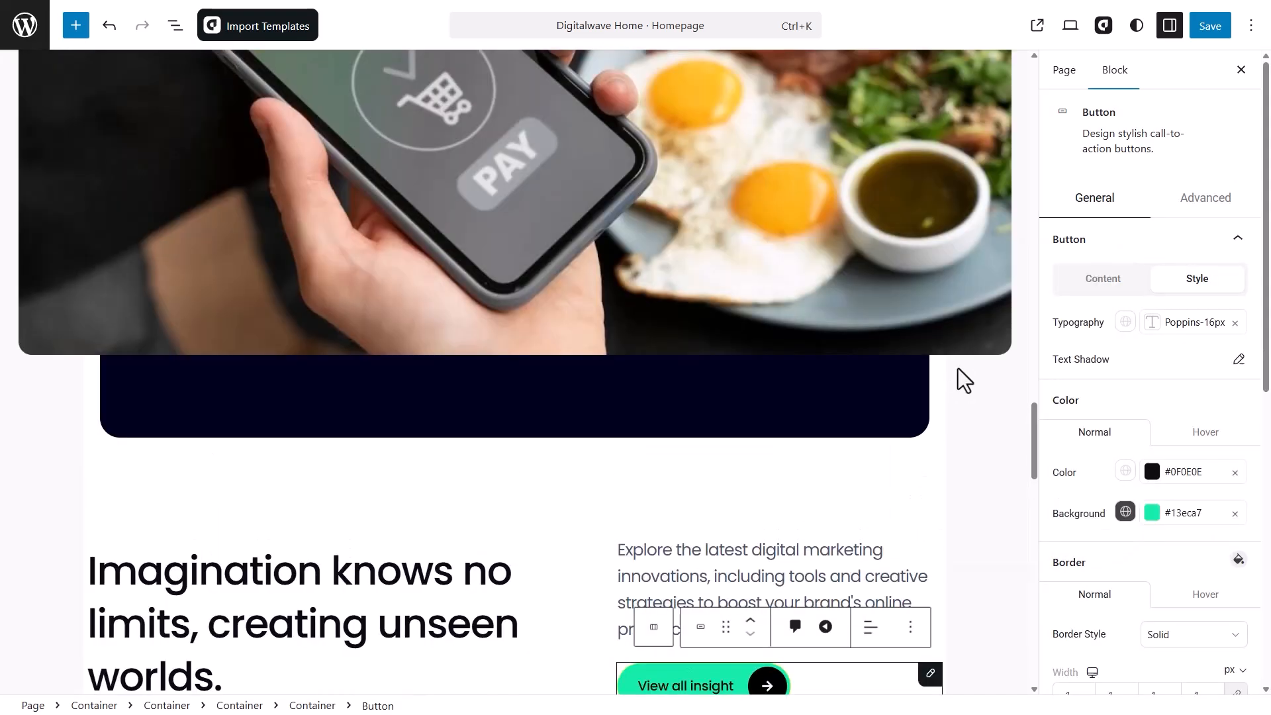
Step: Set the text color of the paragraph above the "View all insight" button to the global Accent color #696969
scroll(957, 371, "down", 3)
left_click(849, 388)
left_click(1205, 279)
left_click(1135, 322)
left_click(980, 202)
Step: Select the "What our customer are saying" container through the block list and set its background to the global Primary color
scroll(837, 398, "down", 10)
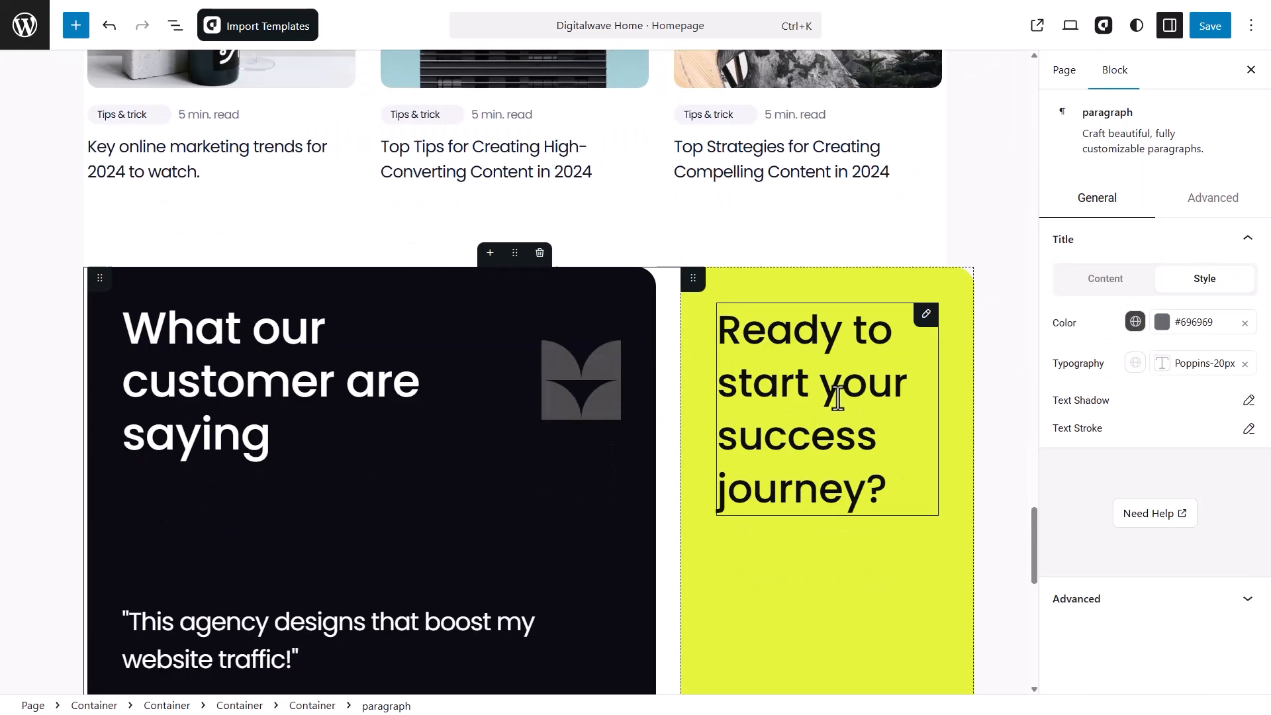
left_click(103, 281)
left_click(175, 26)
left_click(156, 319)
left_click(1198, 360)
scroll(1132, 490, "down", 7)
left_click(1125, 496)
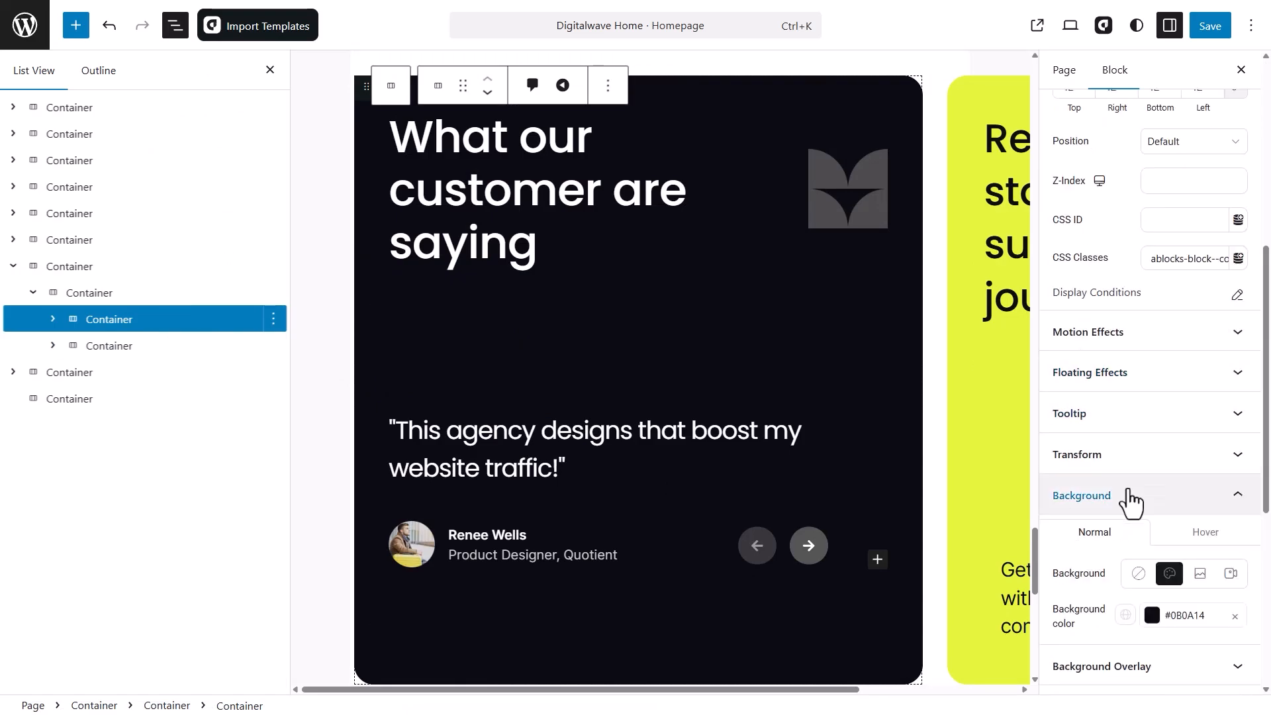
scroll(1126, 490, "down", 3)
left_click(1126, 394)
left_click(925, 254)
Step: Set the background of the "Ready to start your success journey?" container to the global Secondary color #13eca7
left_click(930, 390)
left_click(1206, 358)
scroll(1149, 431, "down", 10)
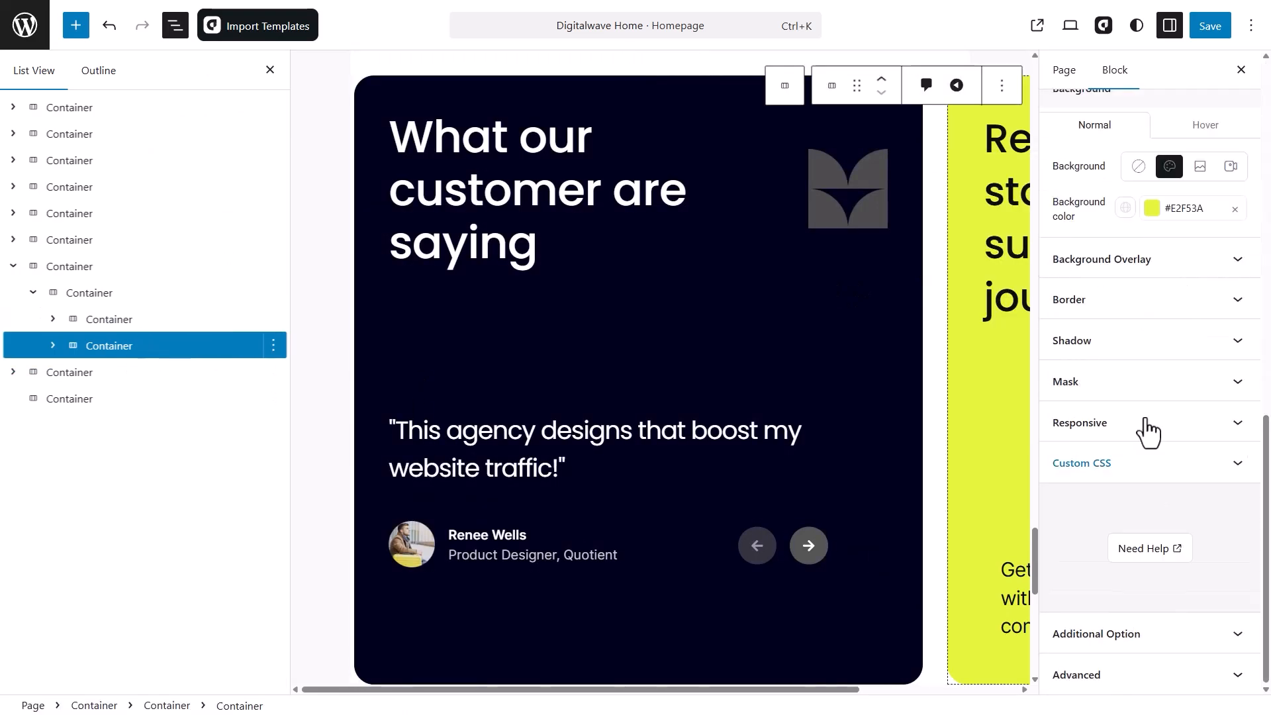
left_click(1125, 207)
left_click(957, 299)
Step: Close the block list, return to the start of the page and save the page
left_click(270, 70)
scroll(672, 500, "up", 15)
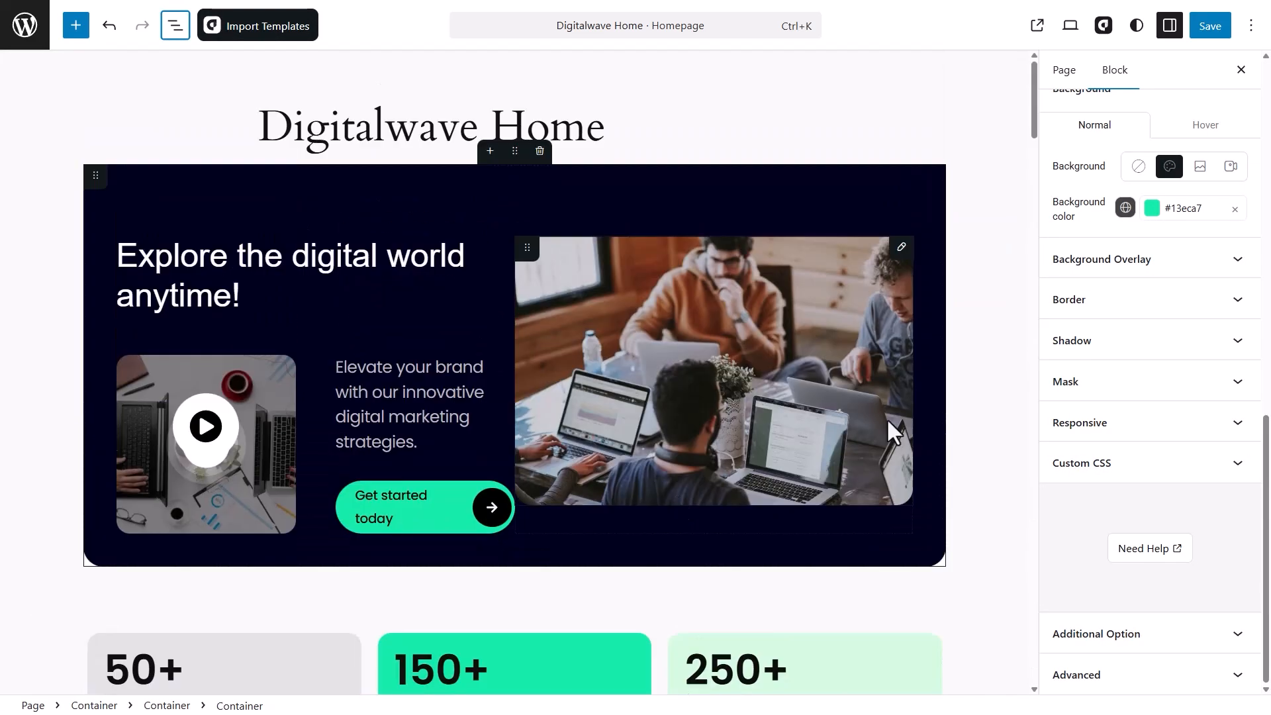
left_click(1209, 28)
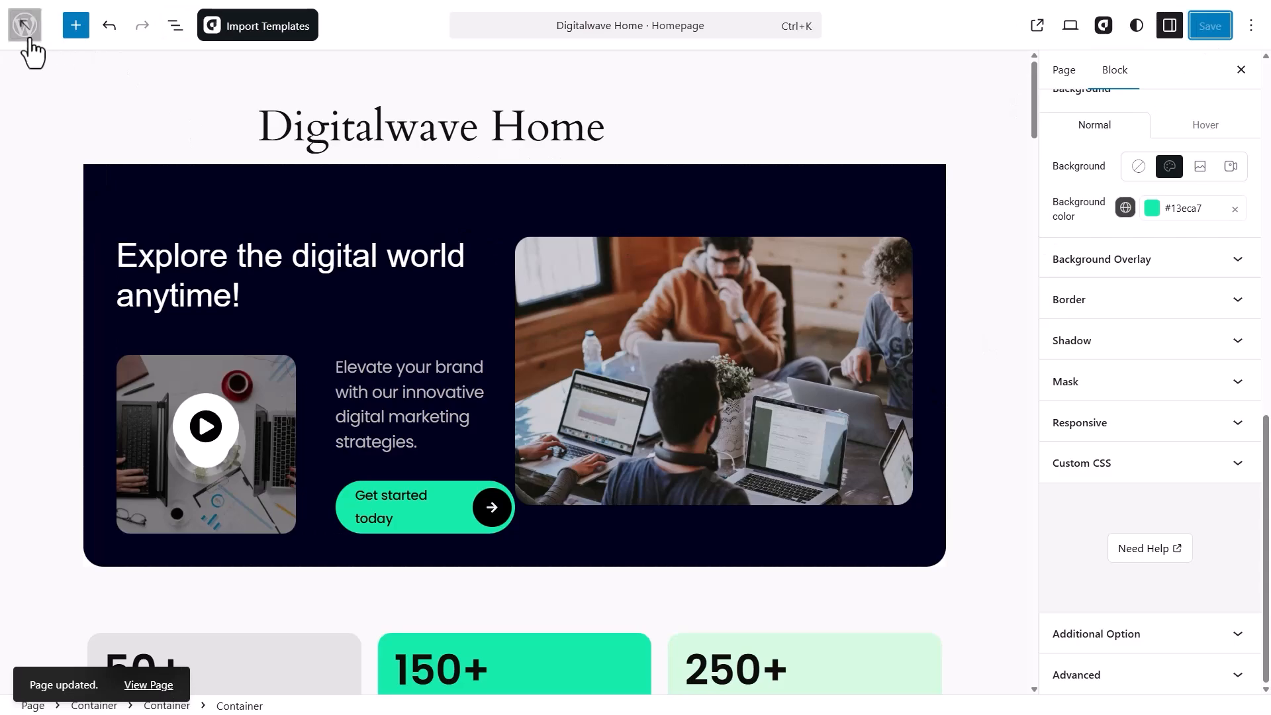
Step: Leave the editor, visit the live site and examine the new colors and heading font throughout the homepage
left_click(26, 33)
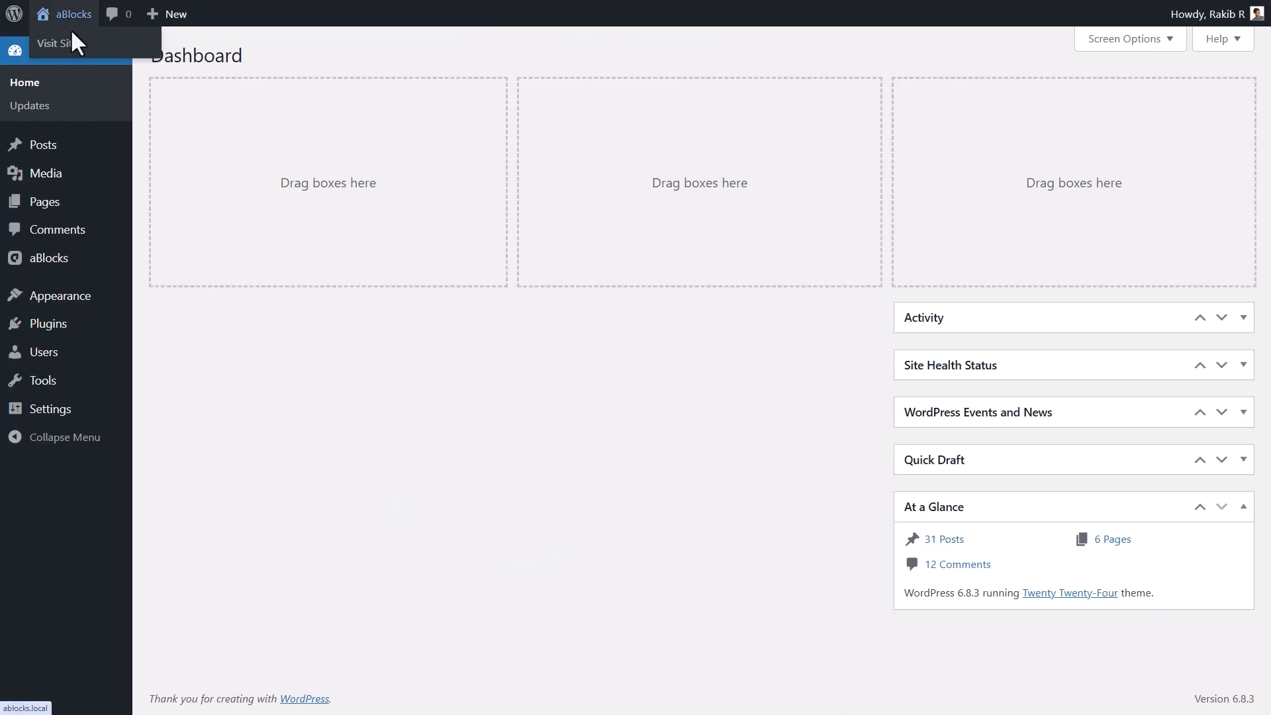
left_click(57, 43)
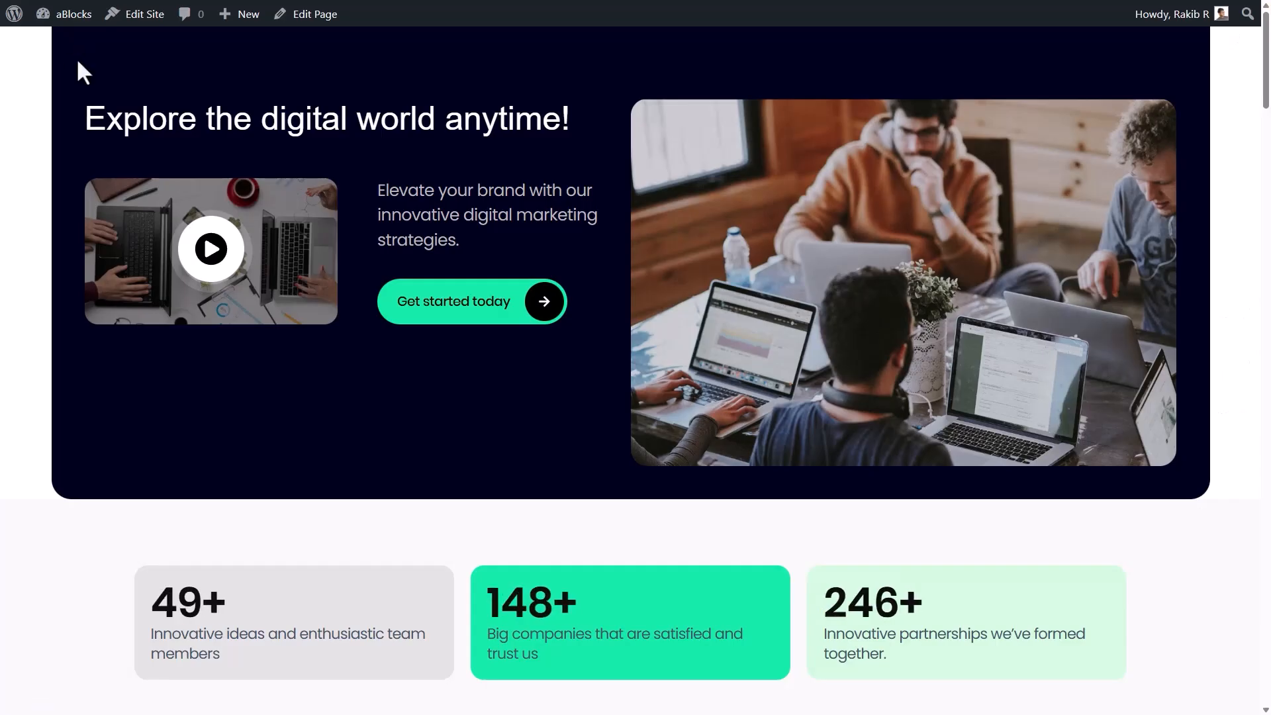
scroll(488, 306, "down", 15)
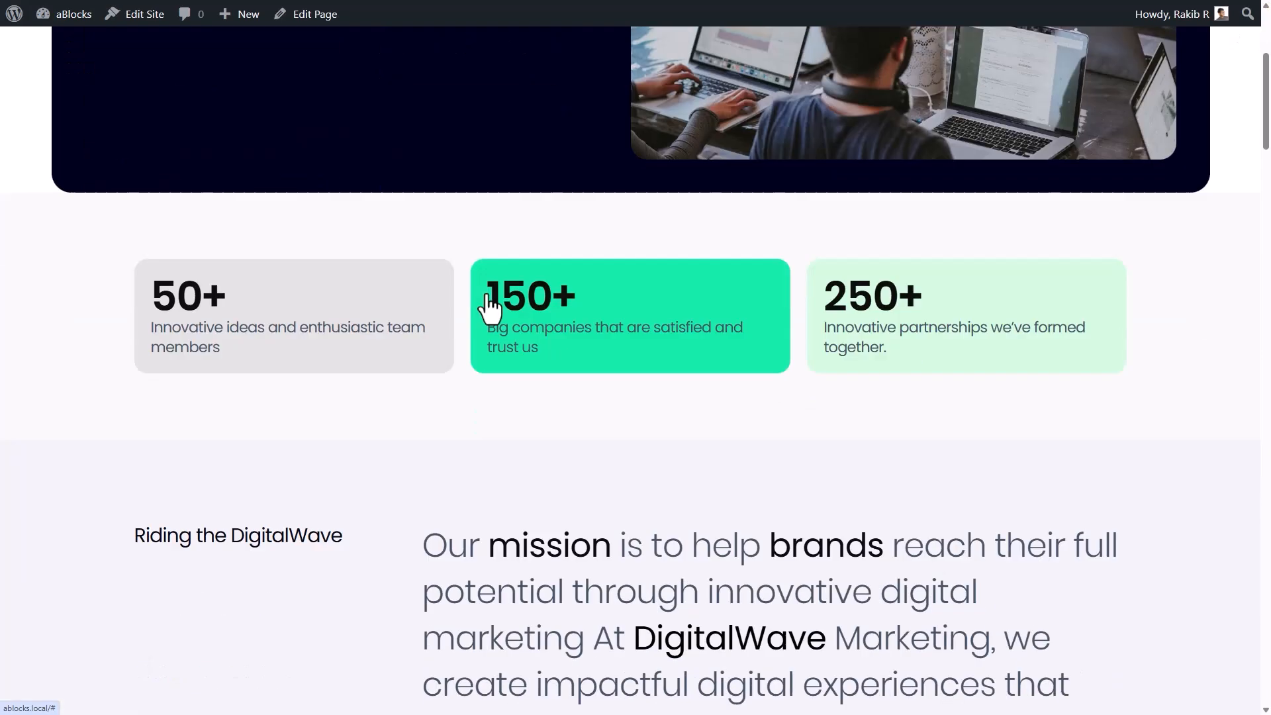
scroll(487, 294, "down", 8)
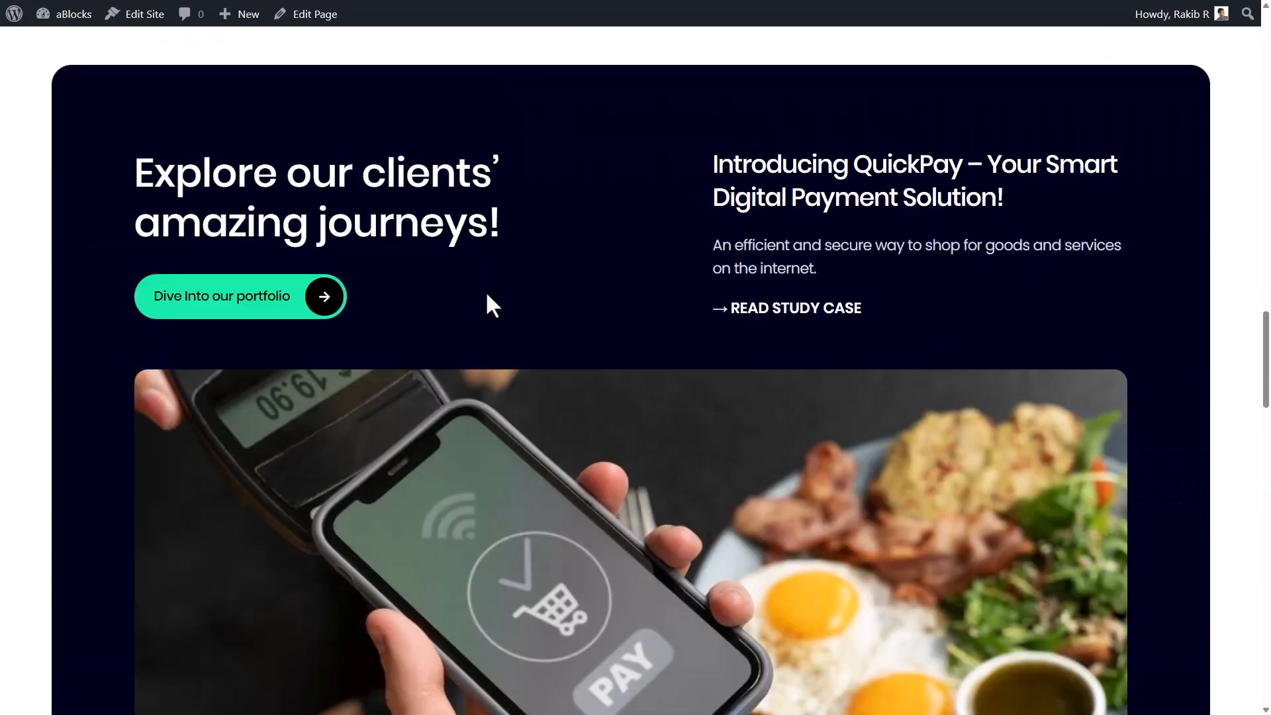
scroll(487, 295, "down", 20)
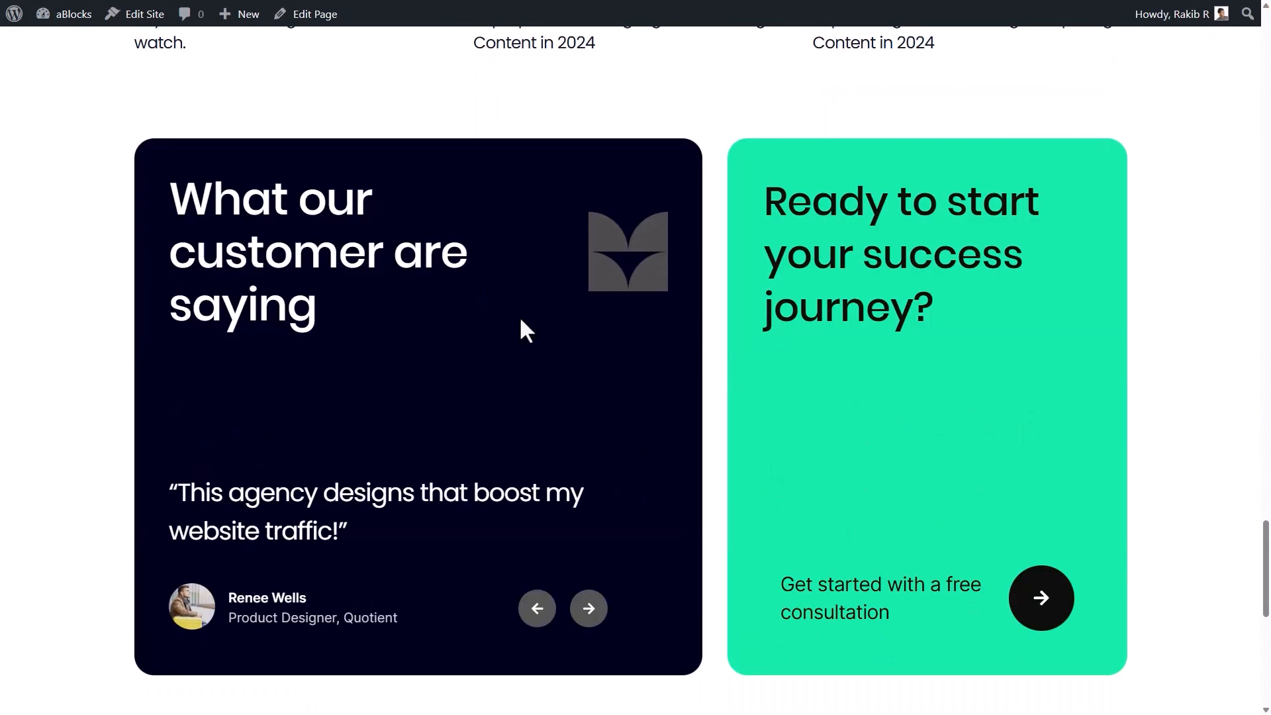
scroll(777, 382, "down", 5)
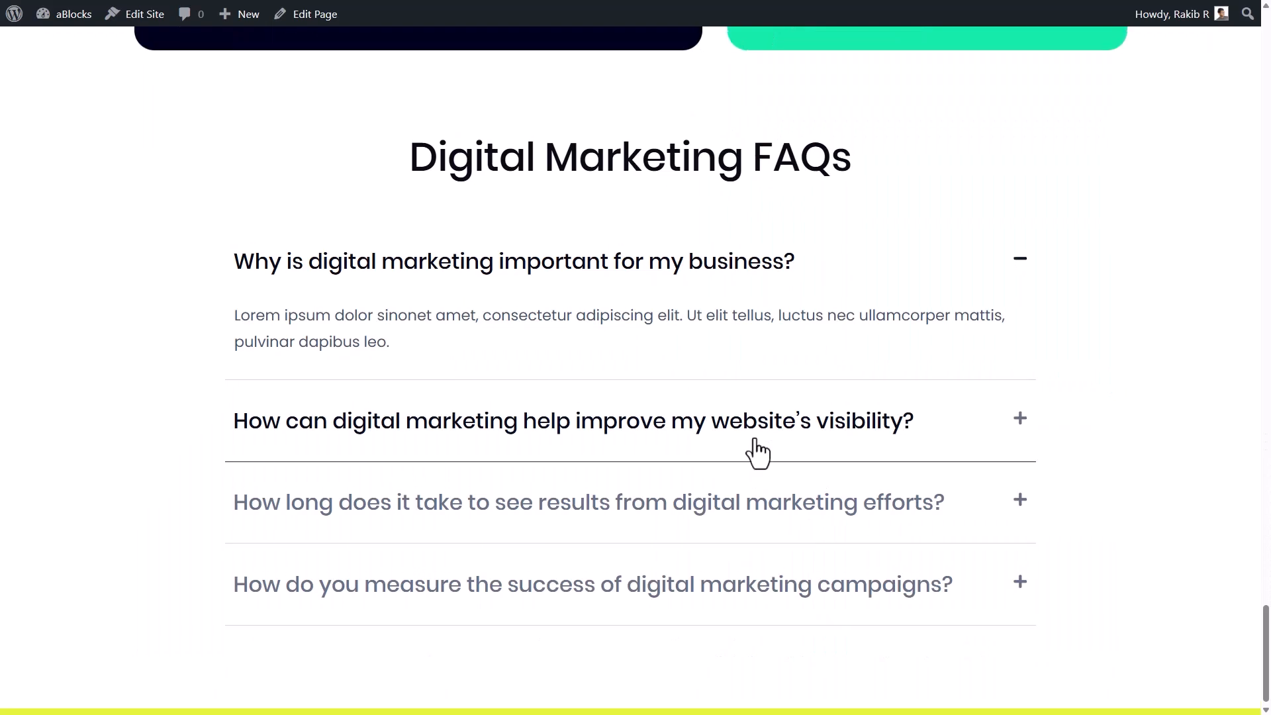
scroll(755, 439, "up", 12)
scroll(755, 439, "up", 20)
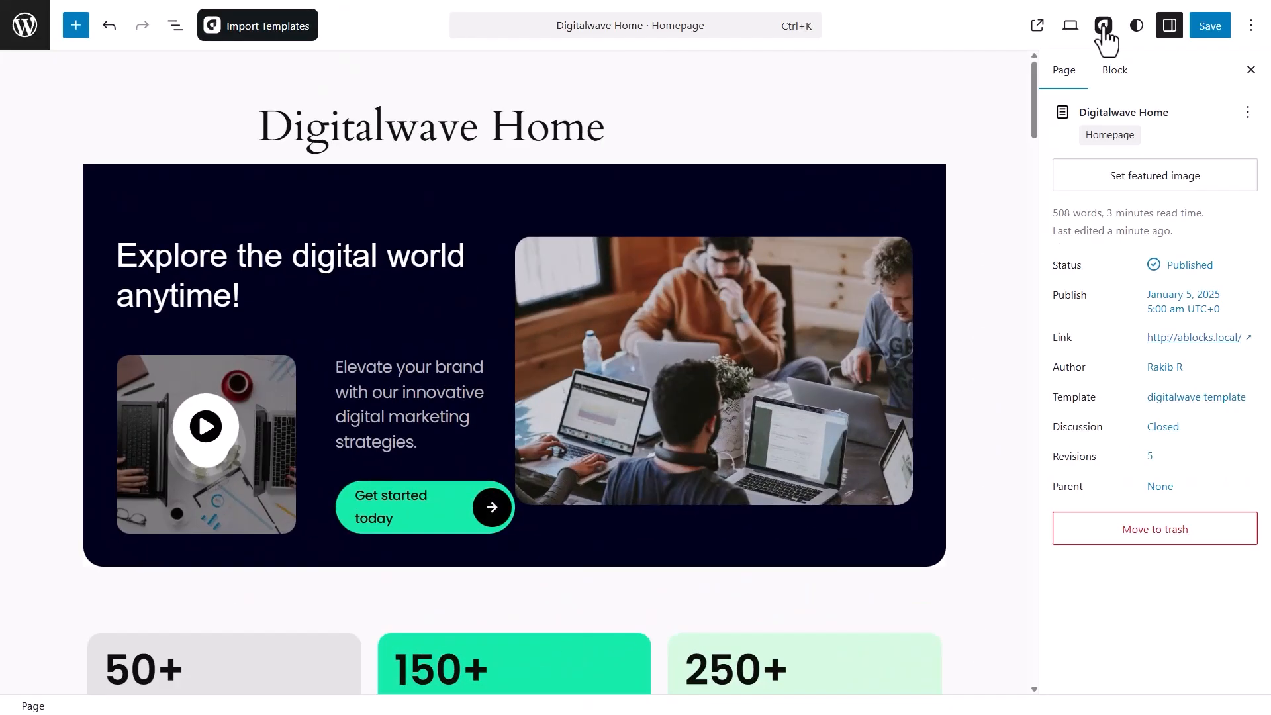
Step: Change the Secondary system color in the aBlocks Design System to a light purple and save the changes
left_click(1103, 26)
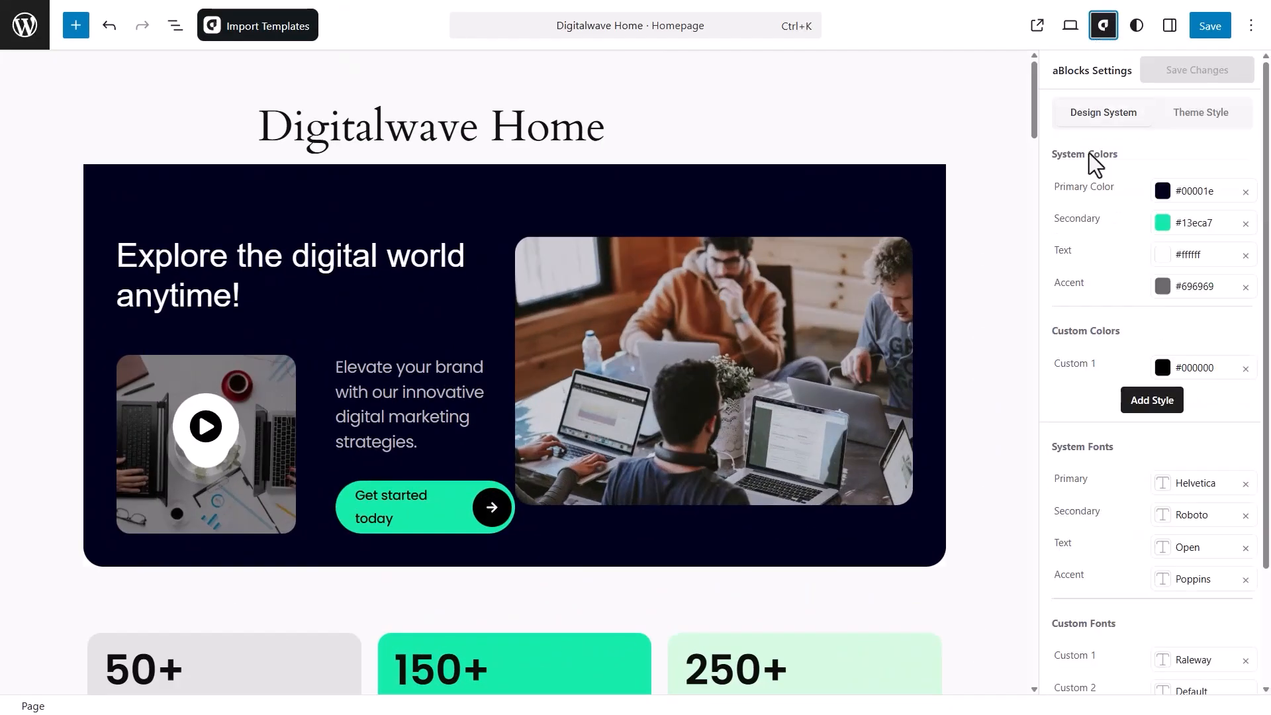
left_click(1162, 225)
scroll(1107, 192, "down", 2)
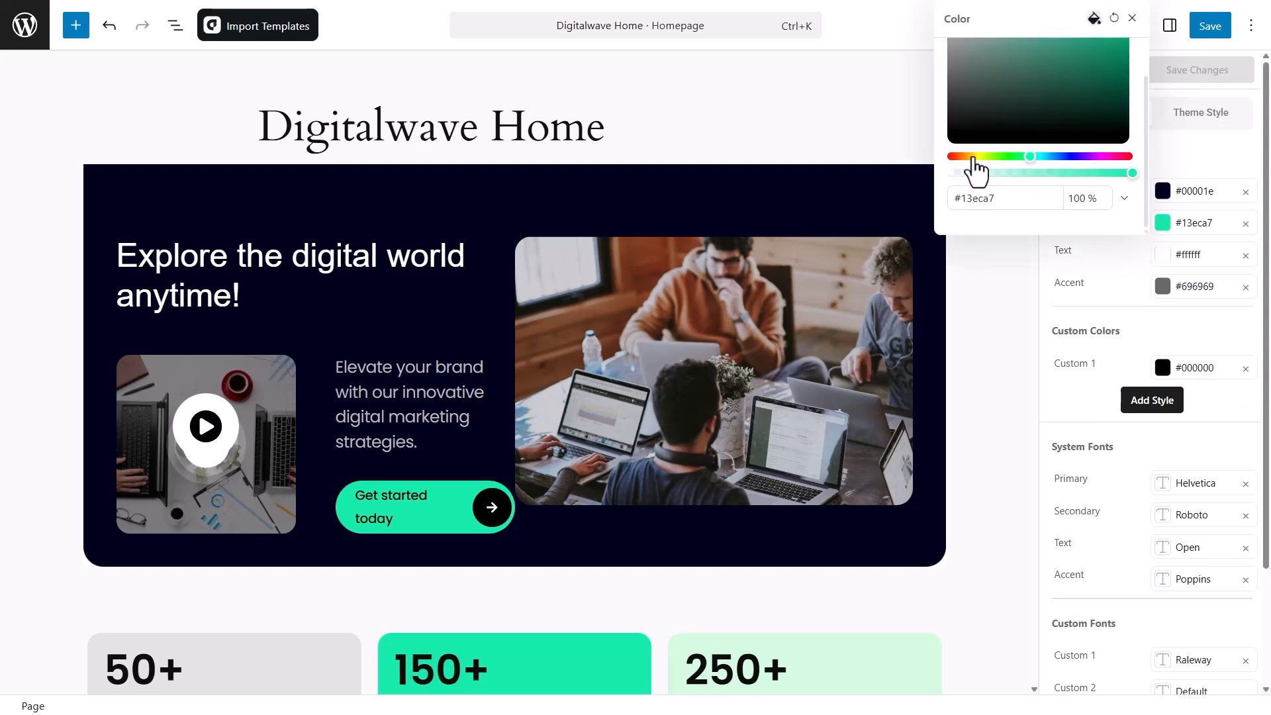
left_click(1089, 157)
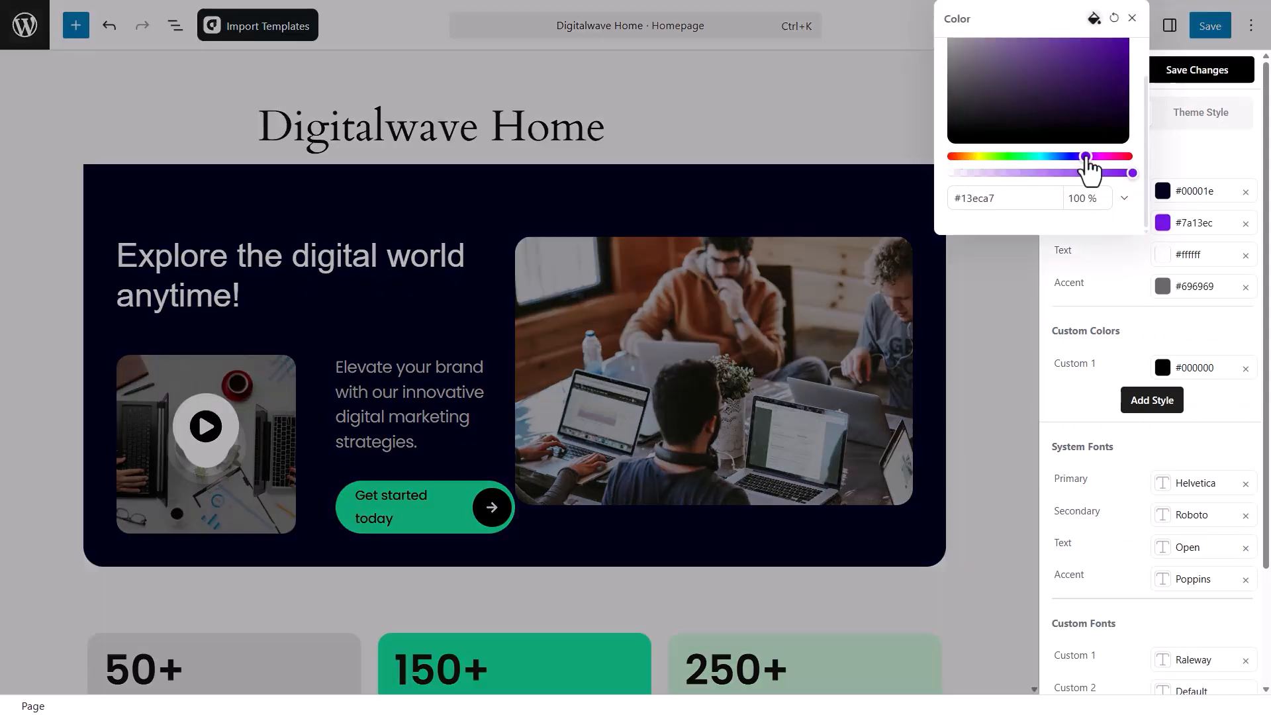
scroll(1106, 107, "up", 2)
left_click(1125, 94)
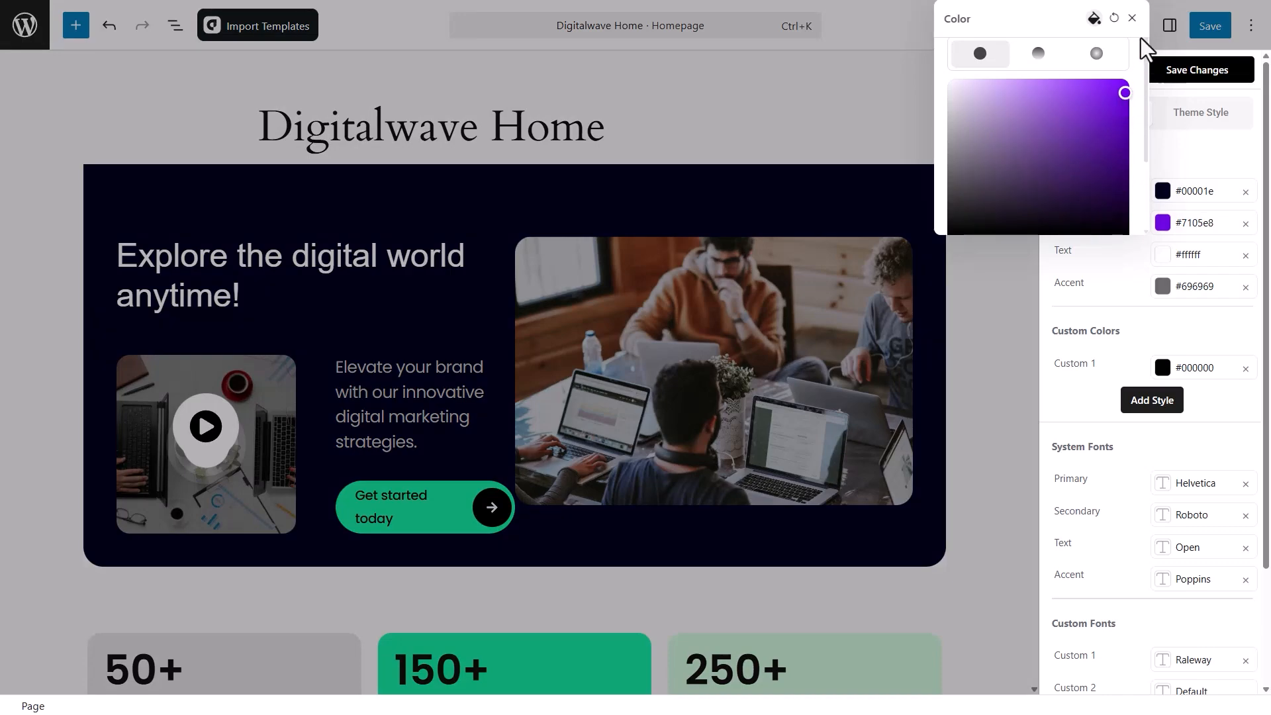
left_click(1132, 18)
left_click(1183, 71)
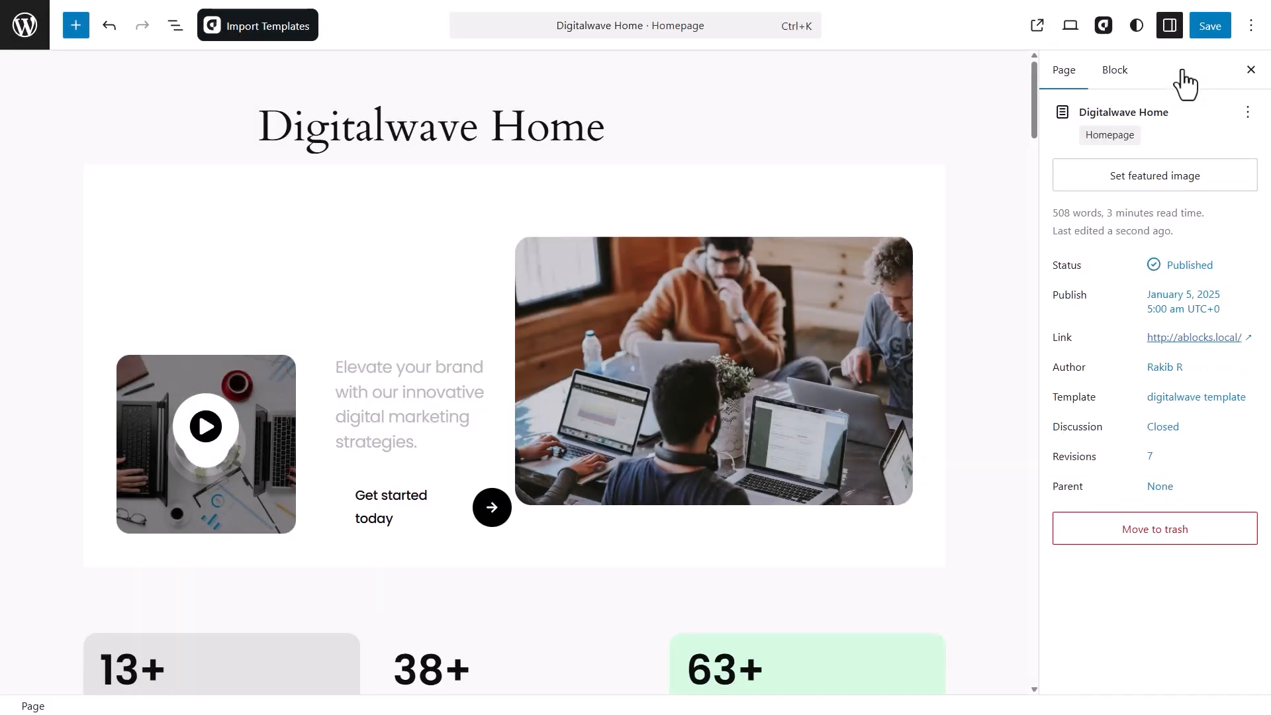
Step: Look through the homepage canvas to check how the changed Secondary color applies across its sections
scroll(582, 380, "down", 12)
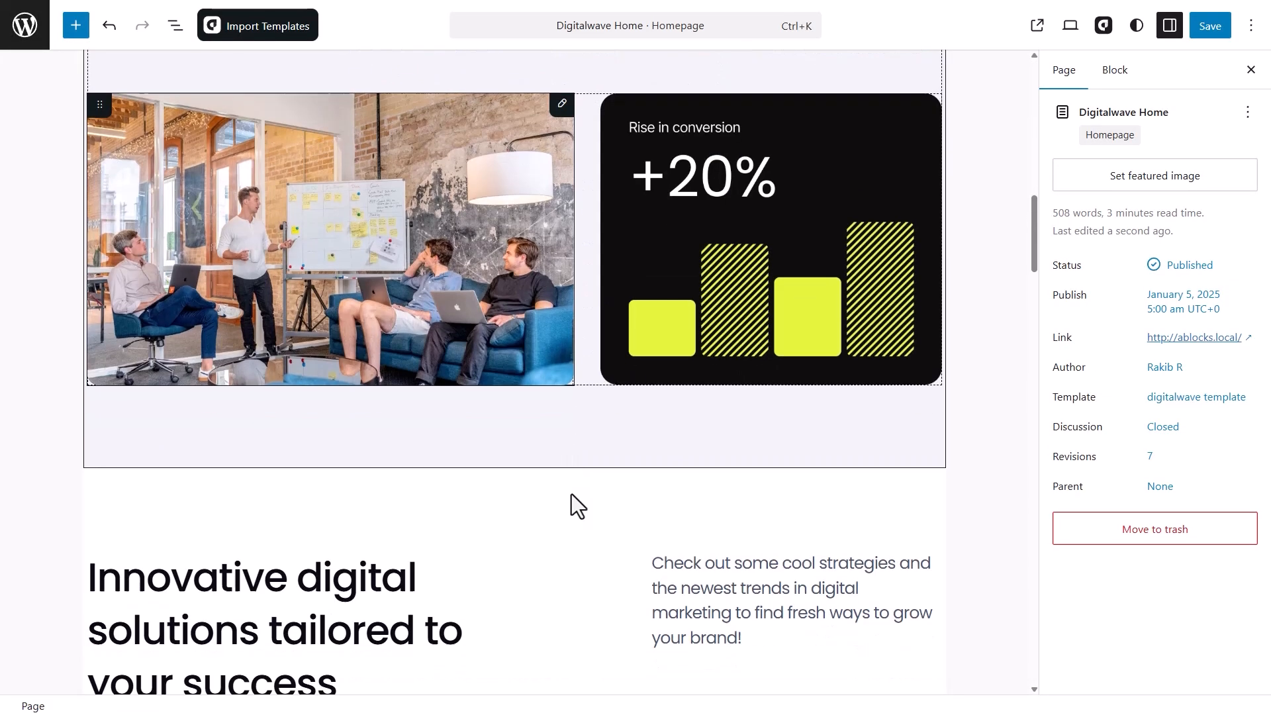
scroll(571, 494, "down", 16)
scroll(475, 510, "up", 20)
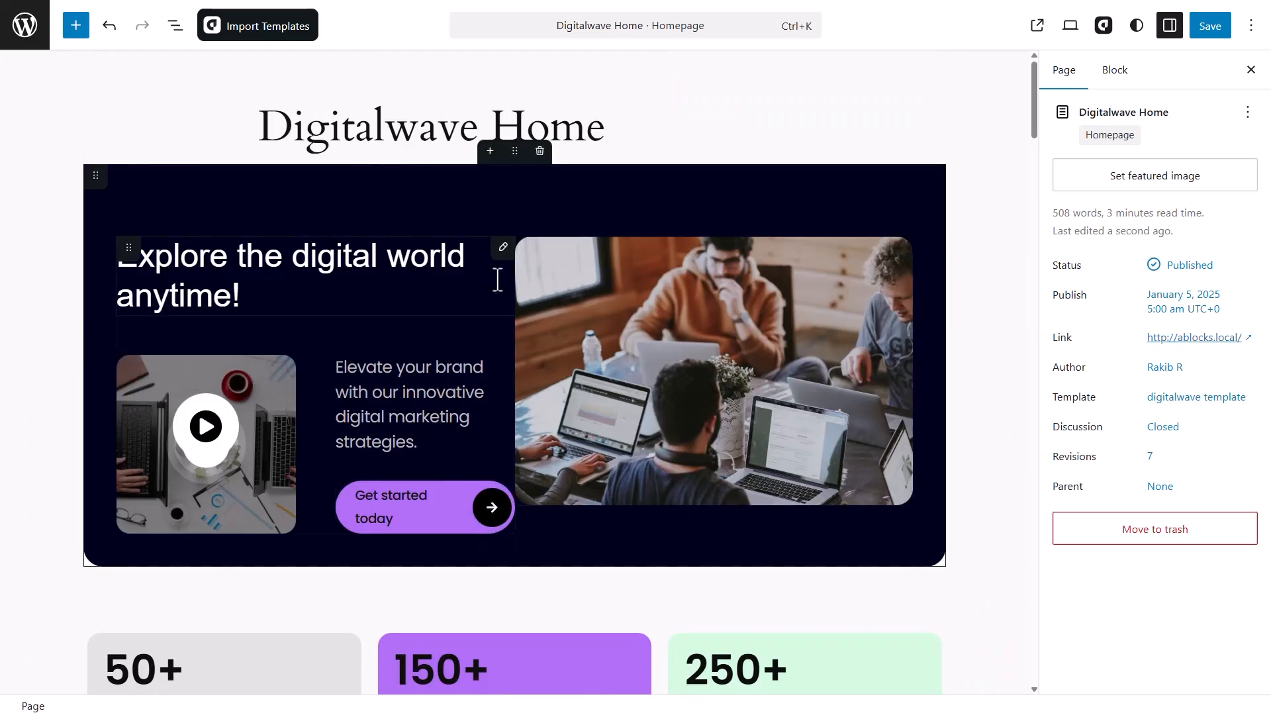
Step: Leave the homepage editor, go to the site's posts and open the AI Car Inspection SaaS post for editing
left_click(24, 28)
left_click(24, 27)
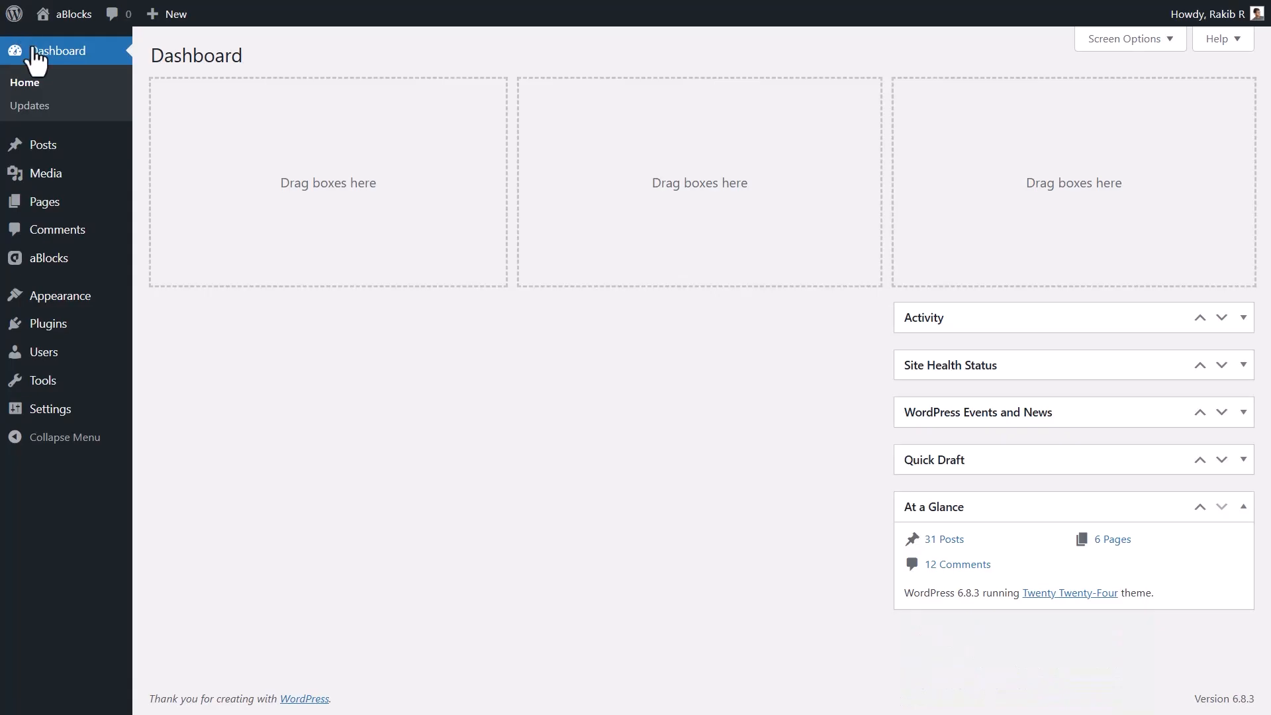
mouse_move(90, 205)
mouse_move(91, 152)
left_click(168, 148)
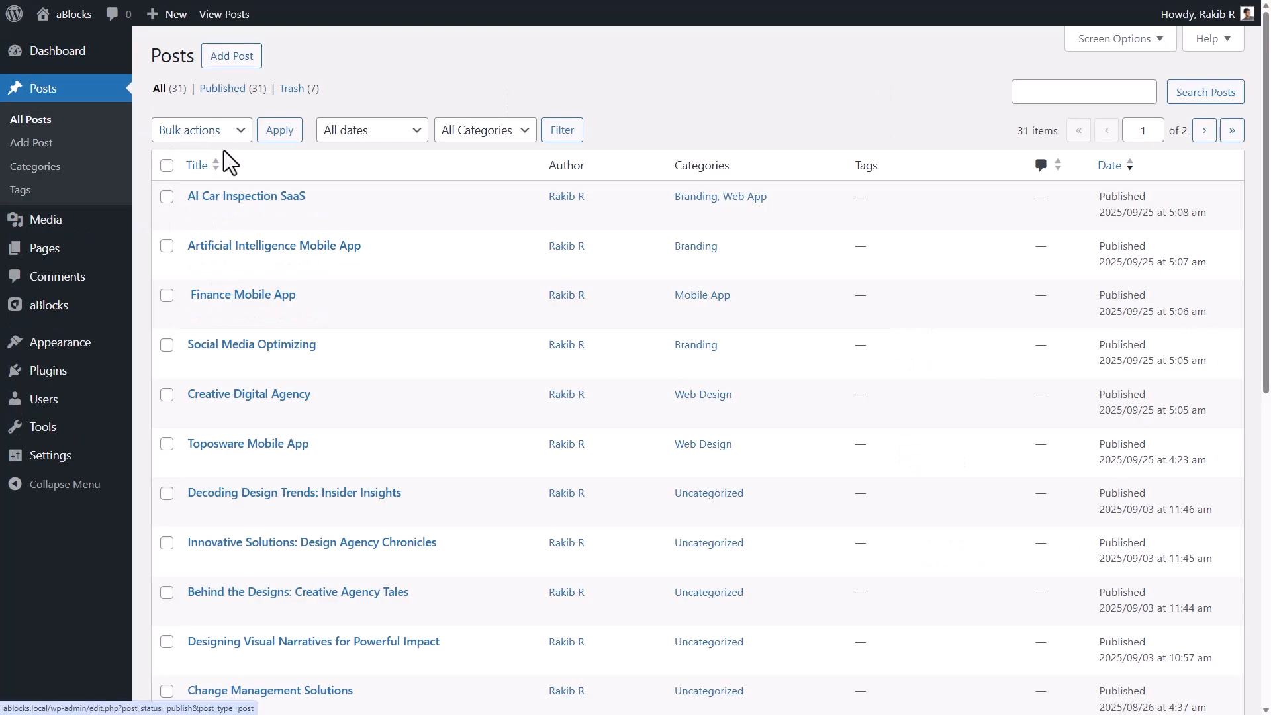
left_click(198, 219)
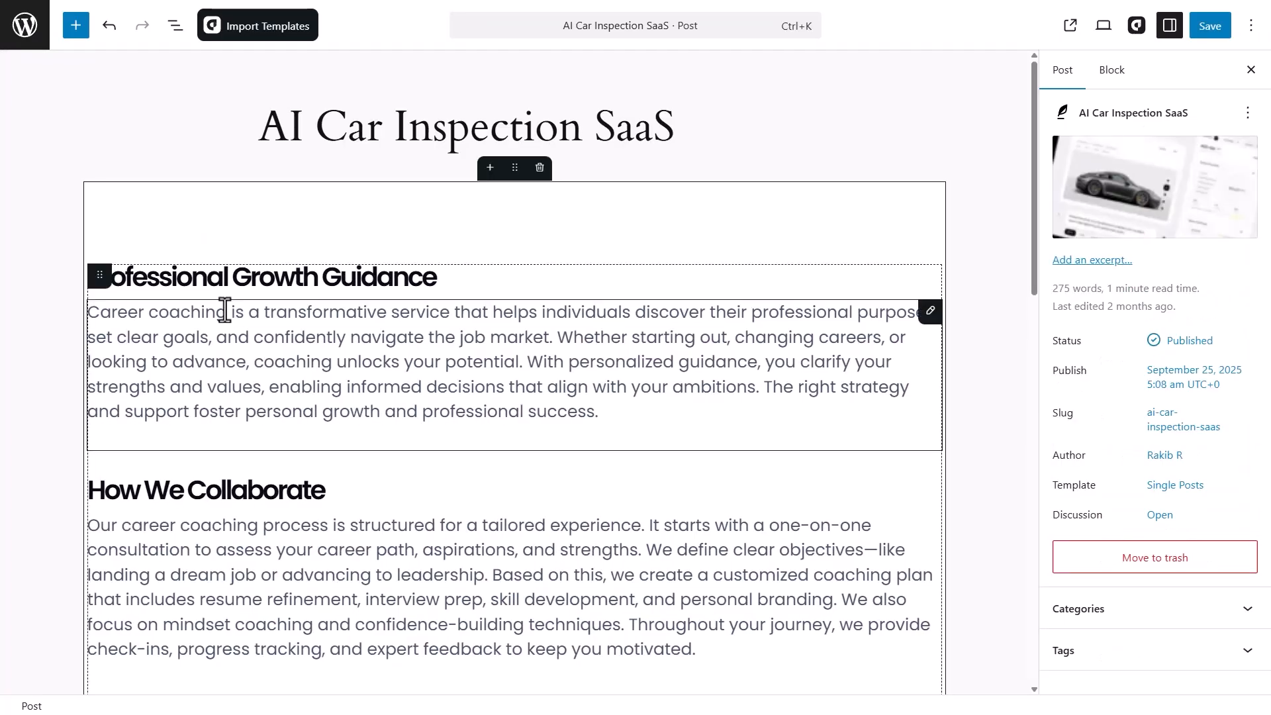
Step: Open the aBlocks Theme Style settings and set the Body text color to the muted grey-blue #8f95af
left_click(1130, 26)
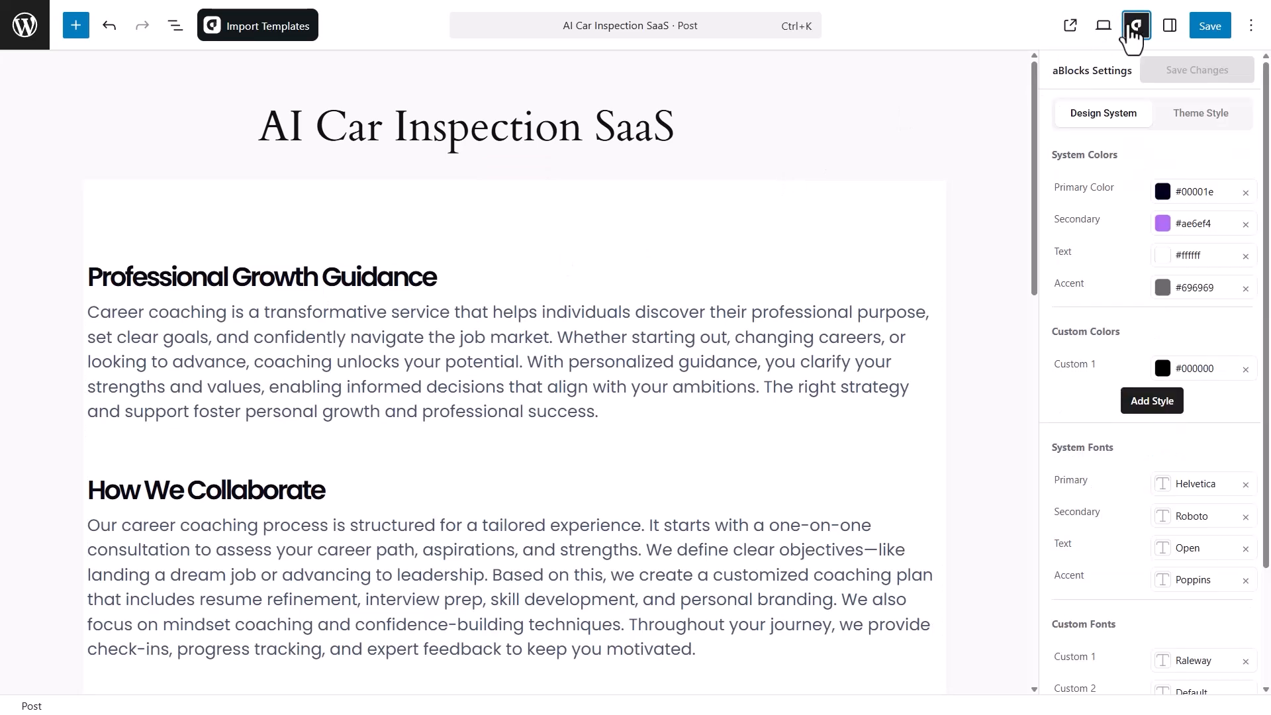
left_click(1197, 113)
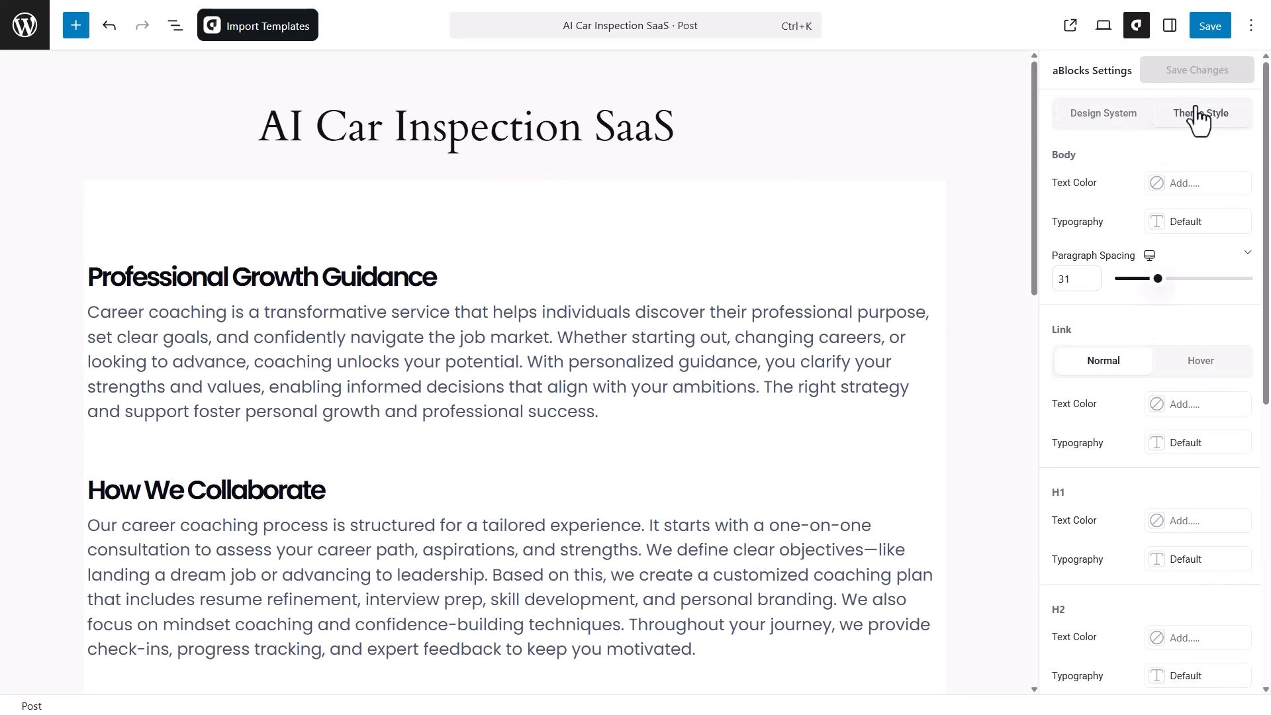
left_click(1195, 112)
left_click(1160, 189)
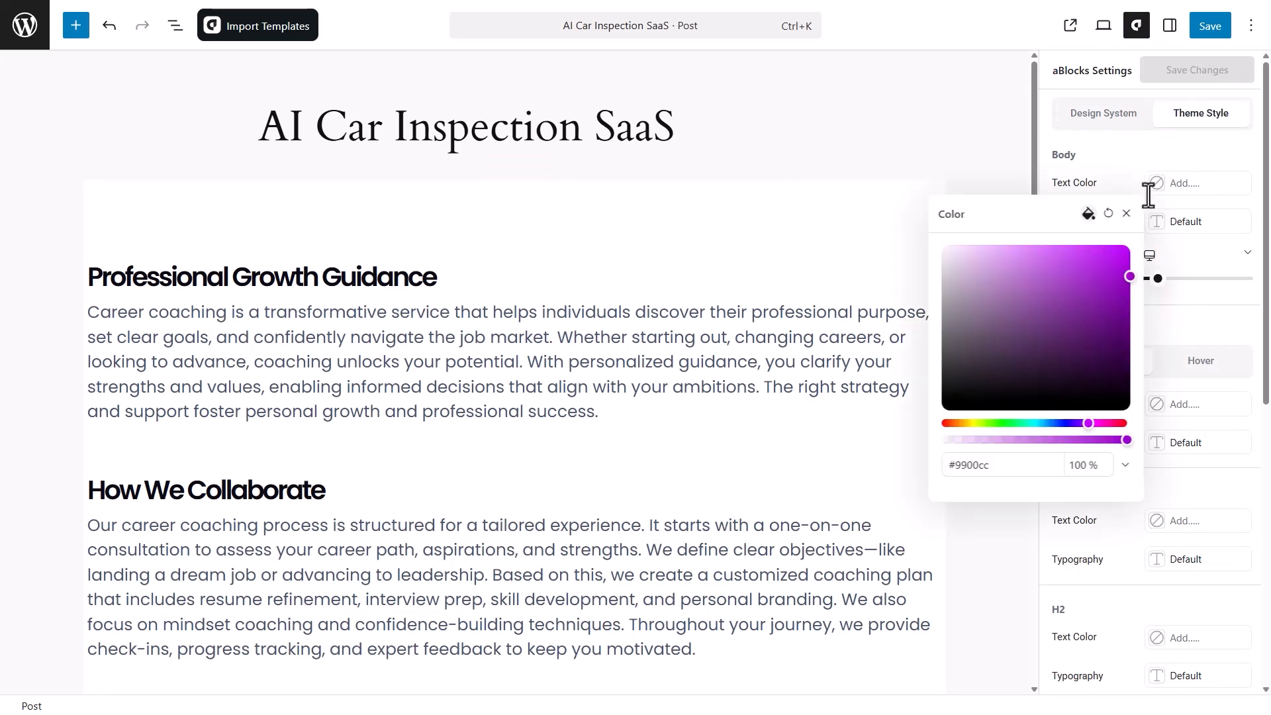
left_click_drag(1019, 275, 907, 304)
left_click(1063, 423)
left_click(989, 319)
left_click_drag(988, 321, 978, 291)
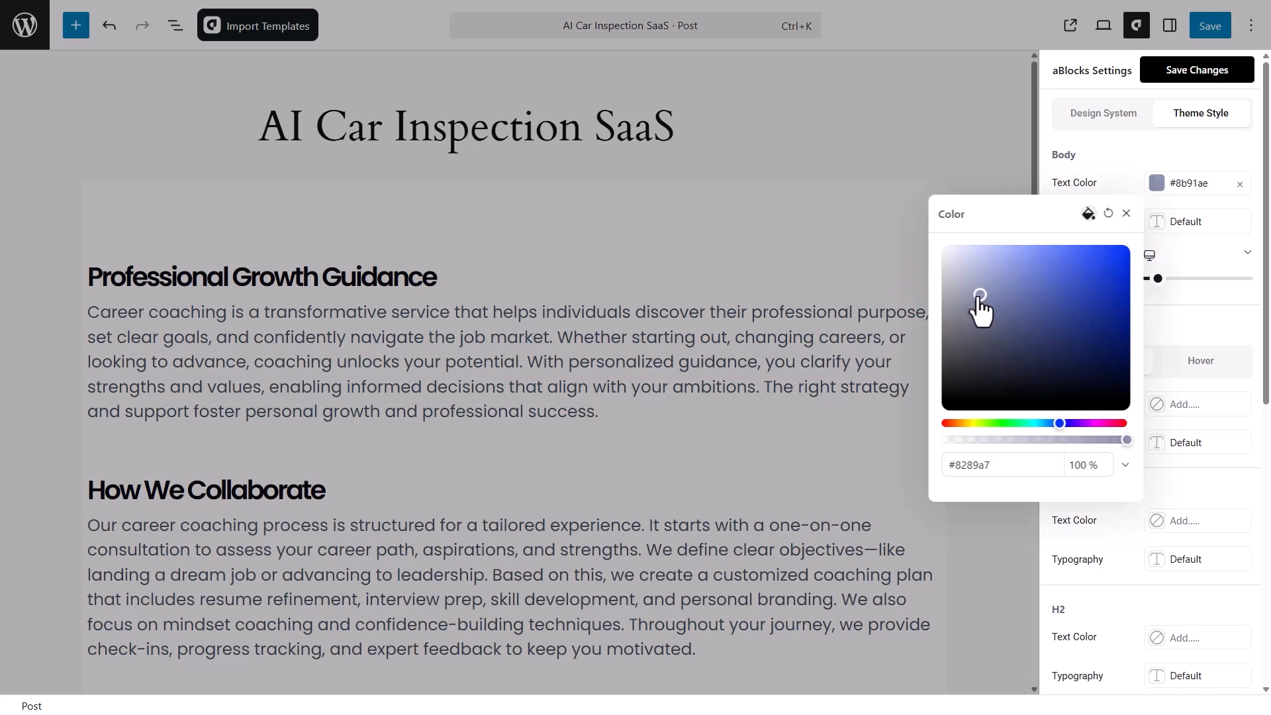
left_click(1127, 212)
Step: Set the Body typography family to Poppins and the paragraph spacing to 30
left_click(1176, 221)
left_click(1076, 297)
type("pop")
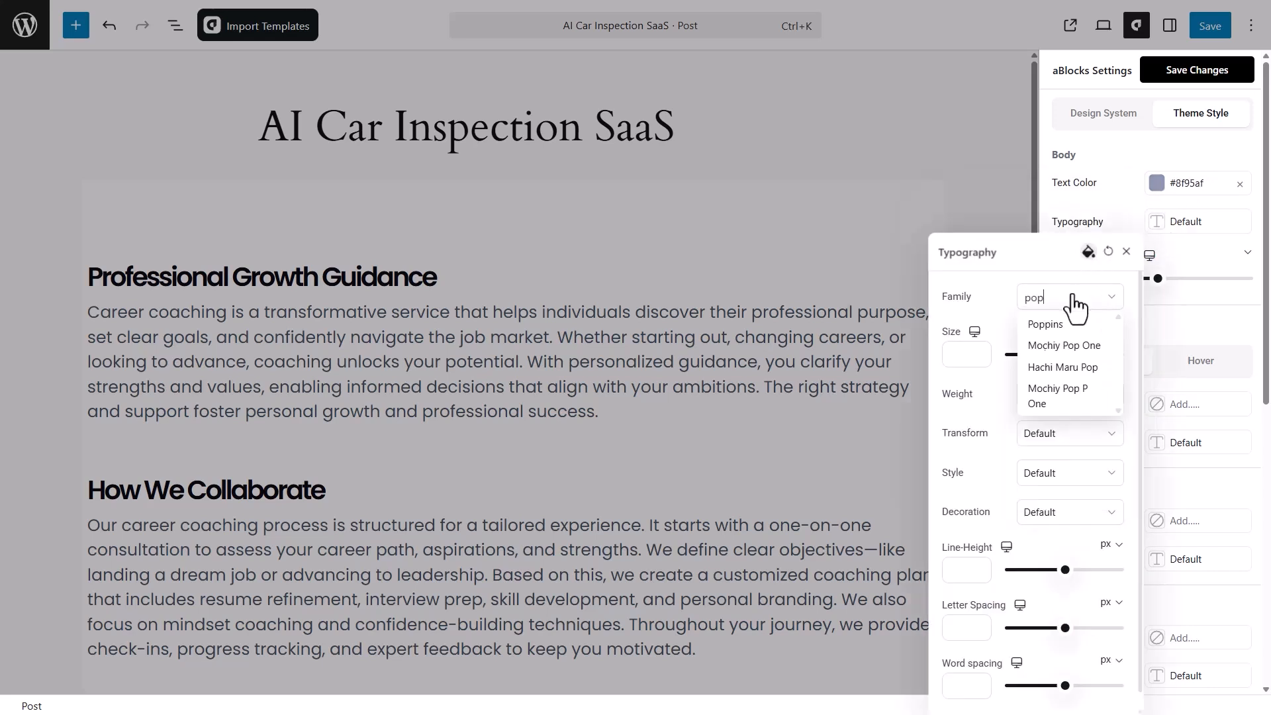
left_click(1046, 322)
left_click(1126, 252)
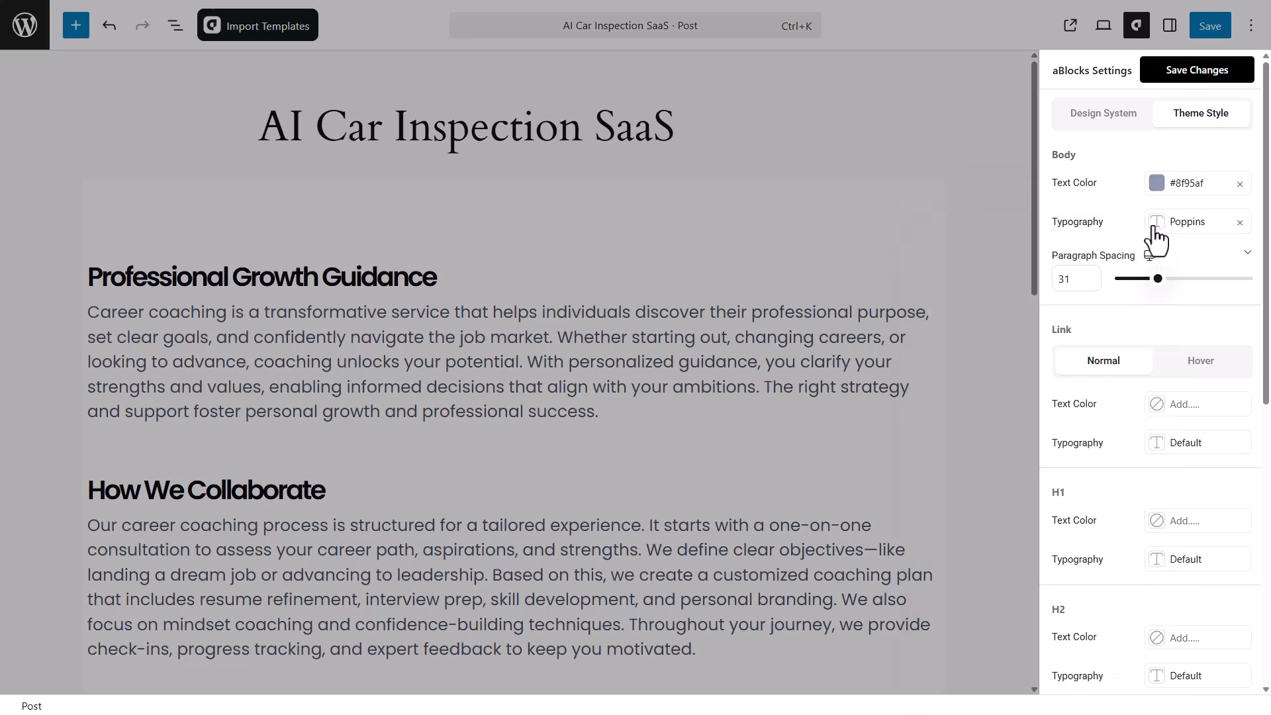
left_click(1156, 279)
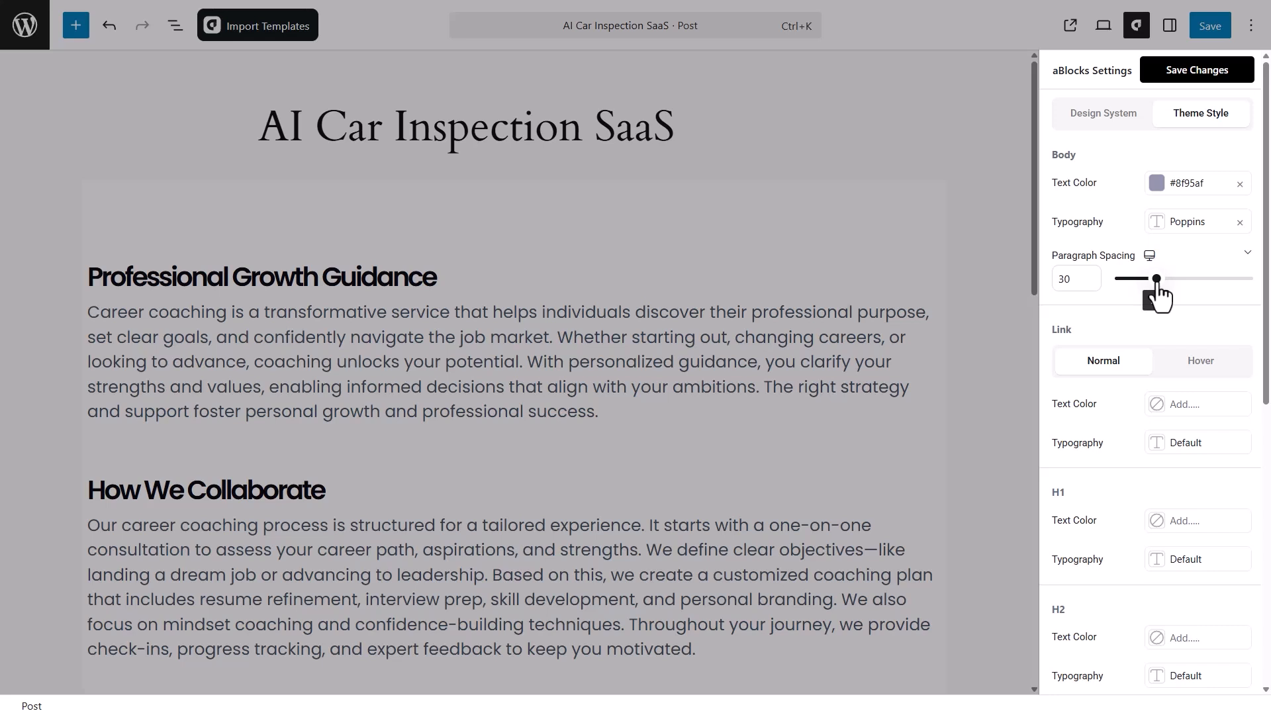
Step: Set the normal-state Link text color to the bright blue #004dff
double_click(1057, 330)
left_click_drag(1044, 408, 1076, 409)
left_click(1188, 405)
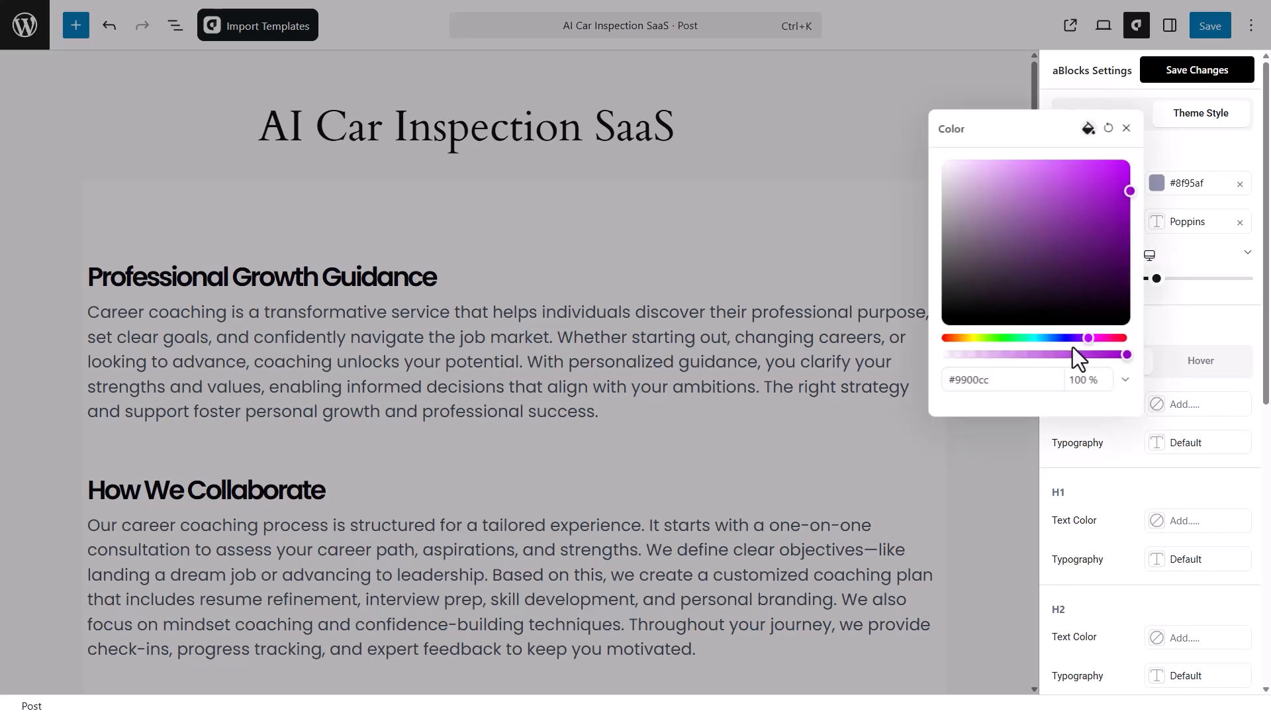
left_click_drag(1080, 338, 1058, 338)
left_click(1084, 216)
left_click_drag(1084, 216, 1134, 161)
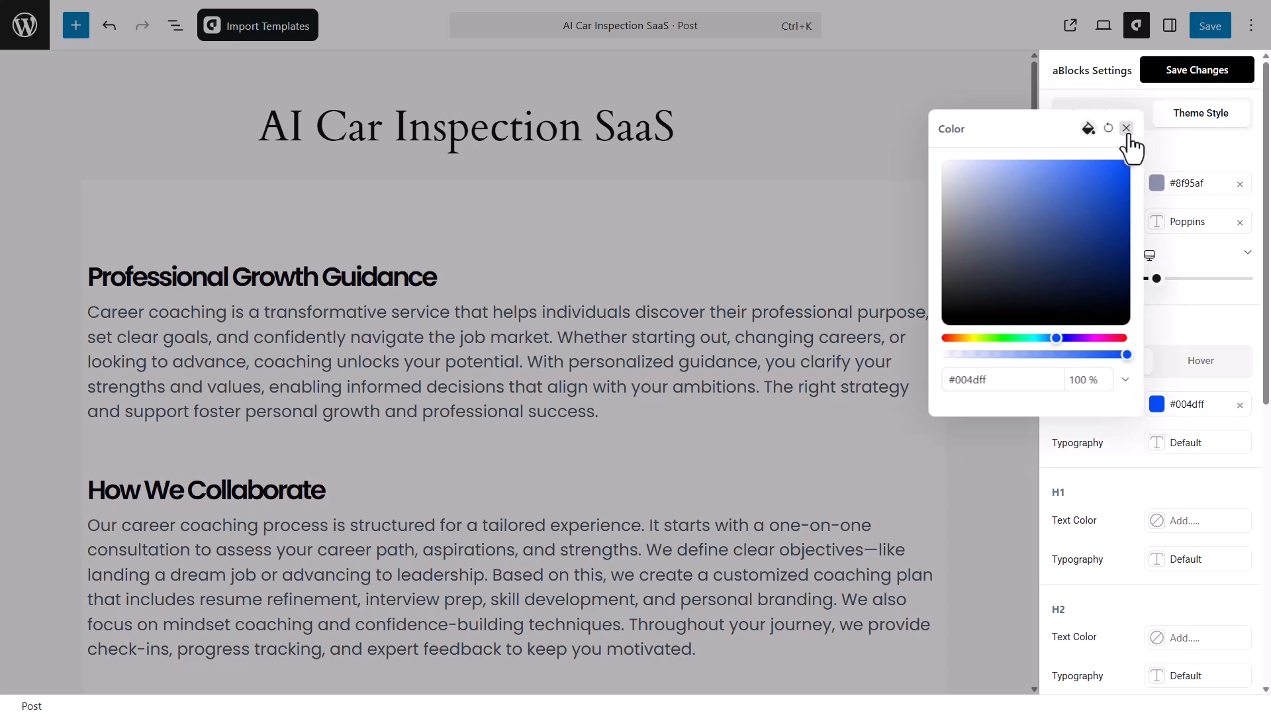
left_click(1126, 128)
Step: Set the normal-state Link typography family to Poppins
left_click(1162, 447)
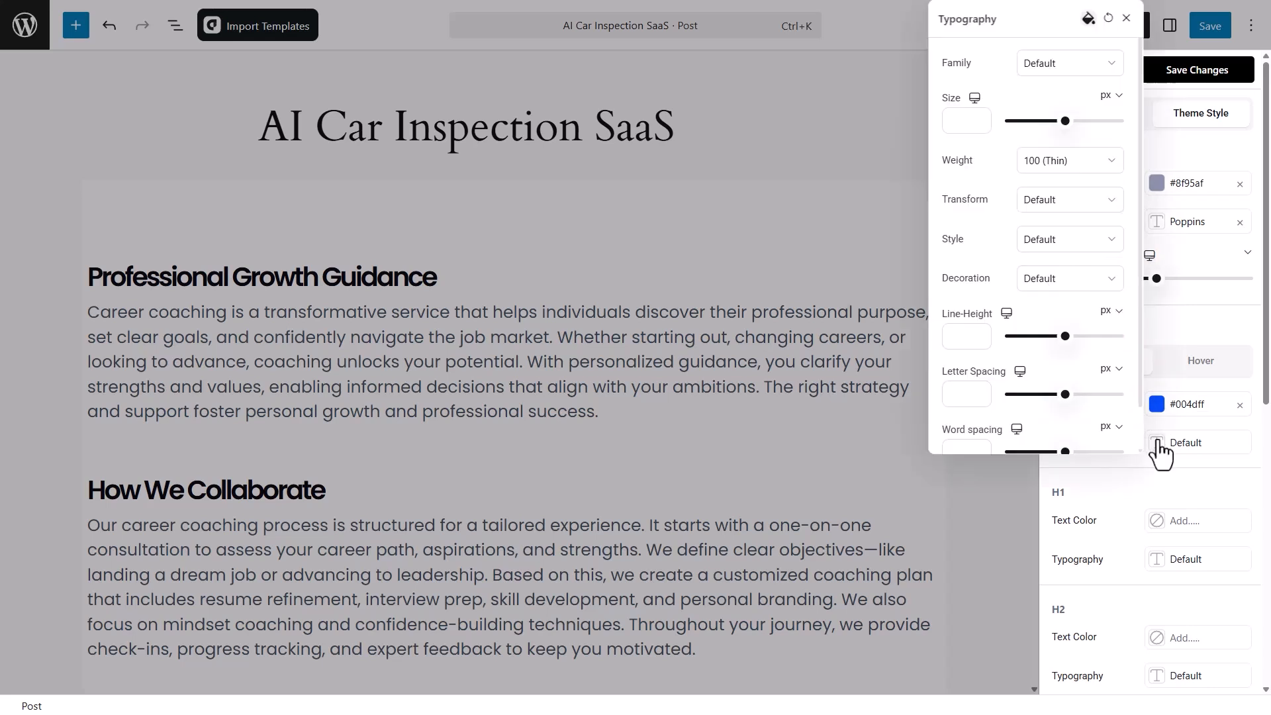
left_click(1082, 66)
type("pop")
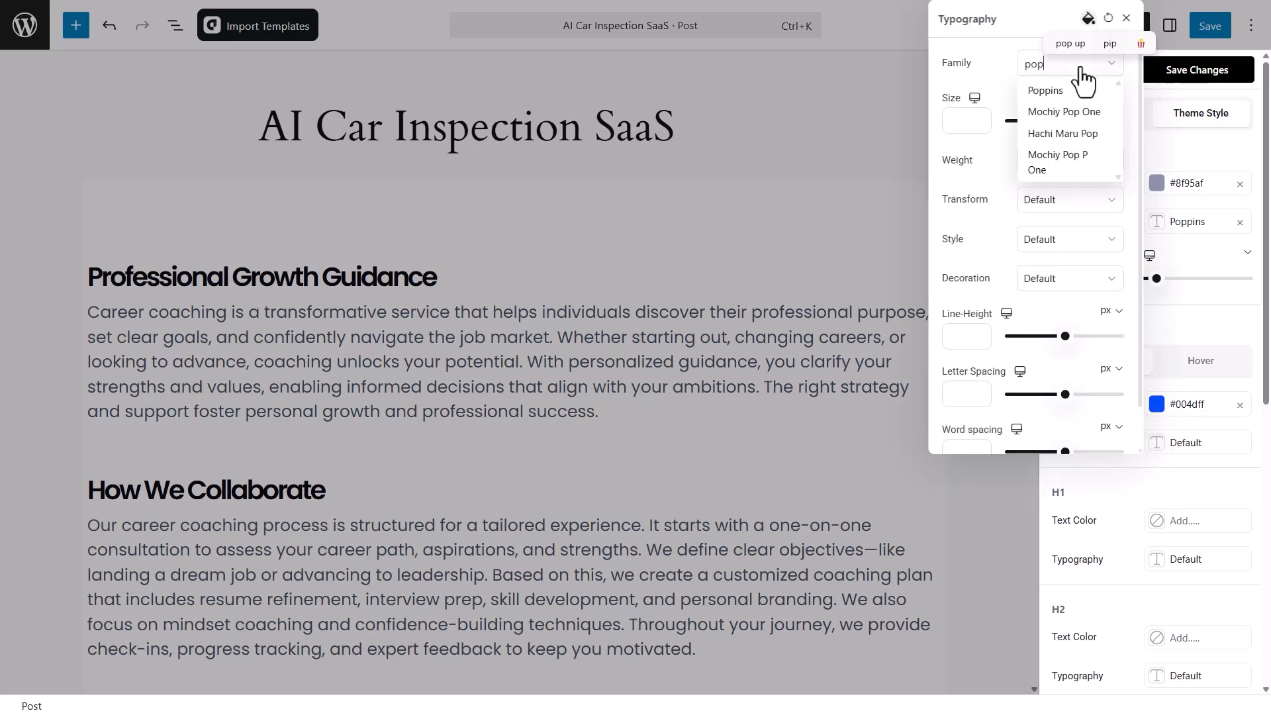
left_click(1084, 87)
left_click(1126, 18)
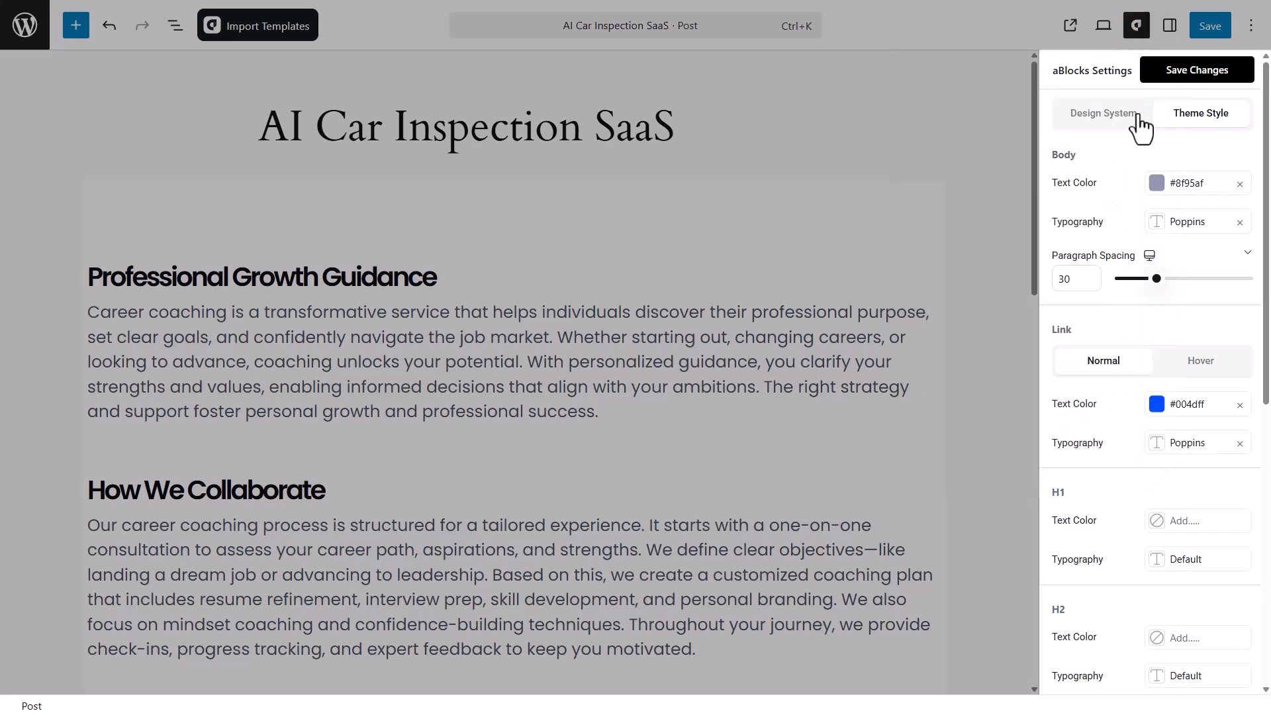
Step: Set the H1 text color to the very dark navy #01051b
scroll(1137, 487, "down", 3)
left_click_drag(1053, 299, 1067, 353)
left_click(1158, 300)
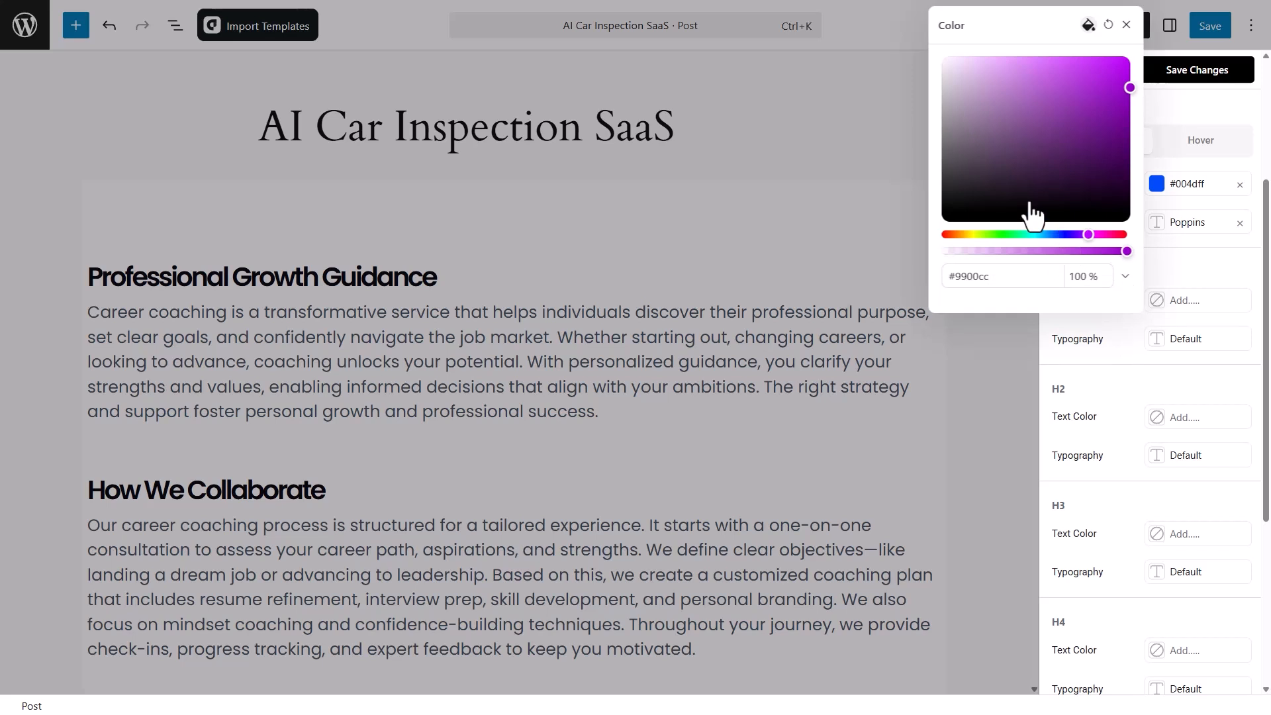
left_click_drag(1007, 199, 933, 214)
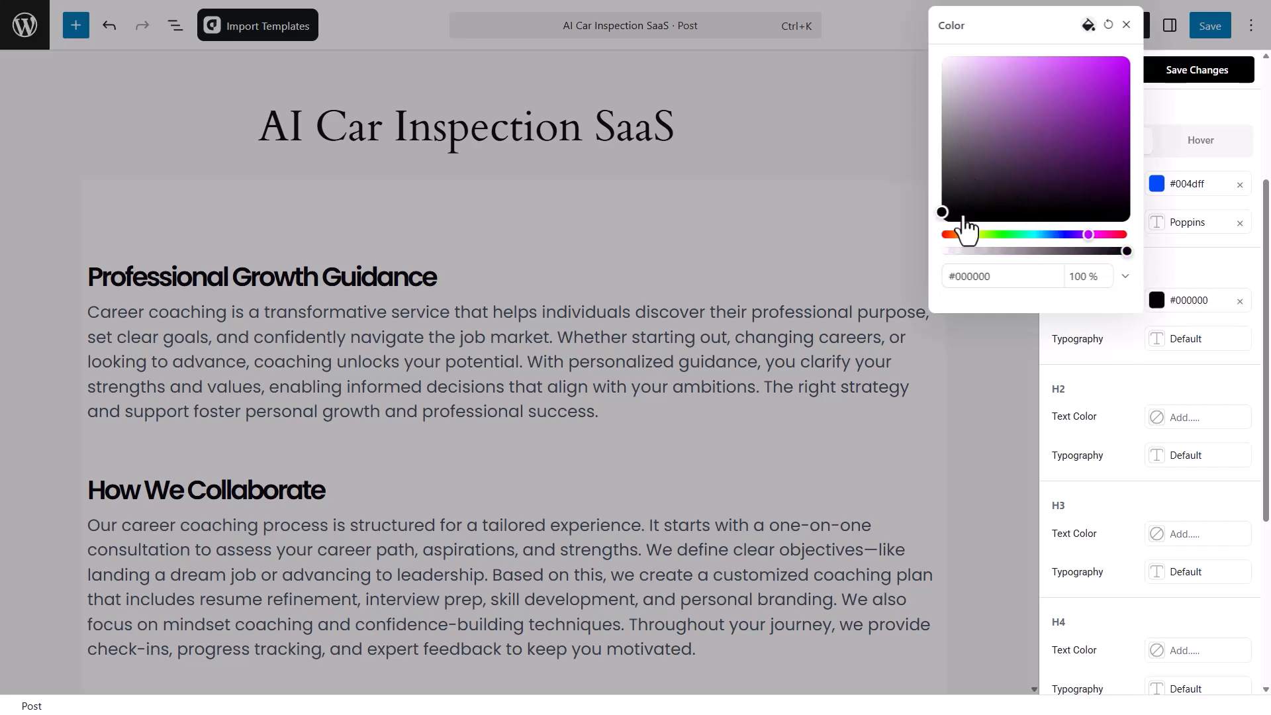
left_click_drag(1084, 235, 1060, 234)
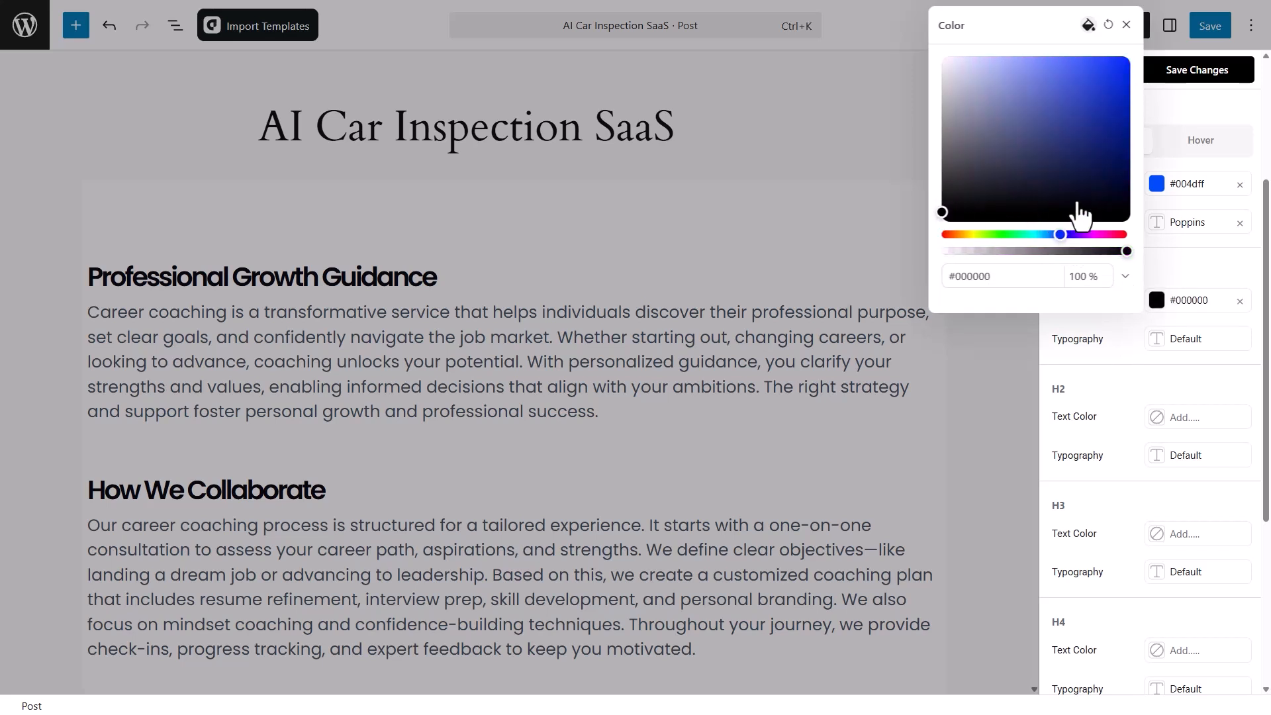
left_click(1126, 205)
left_click(1129, 26)
Step: Set the H1 typography family to Helvetica
left_click(1157, 340)
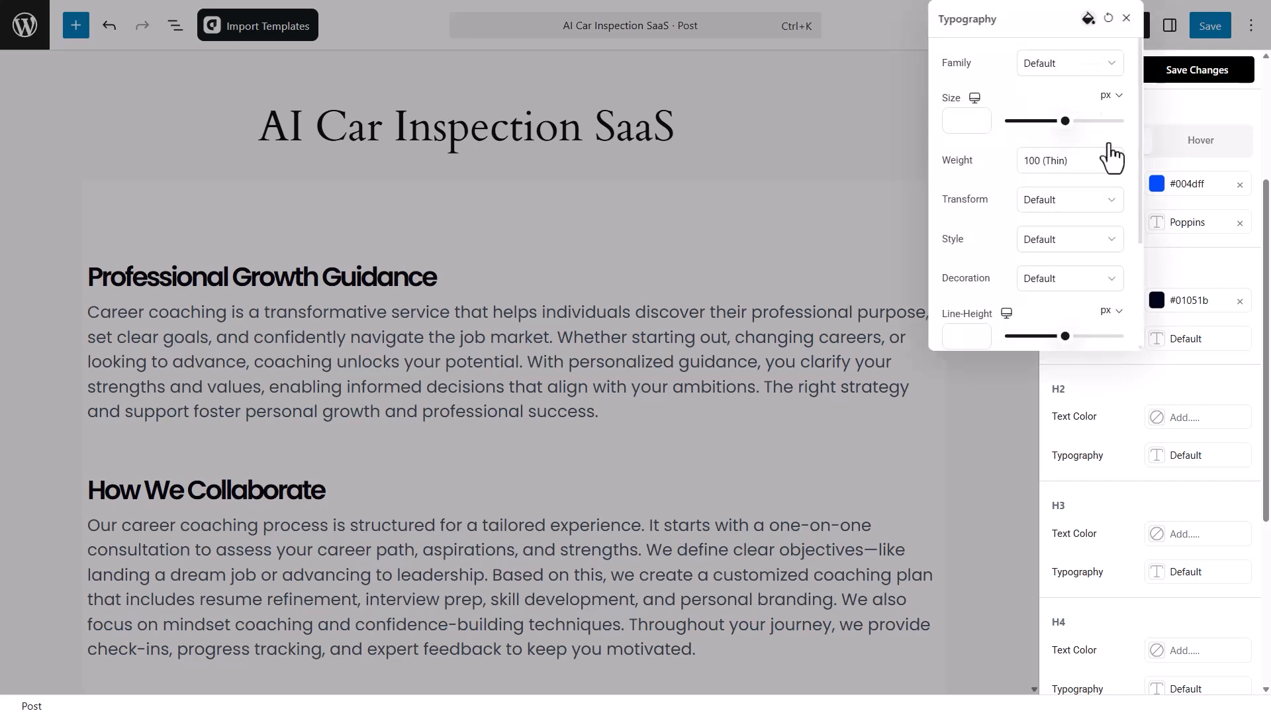
left_click(1086, 64)
type("hel")
left_click(1074, 88)
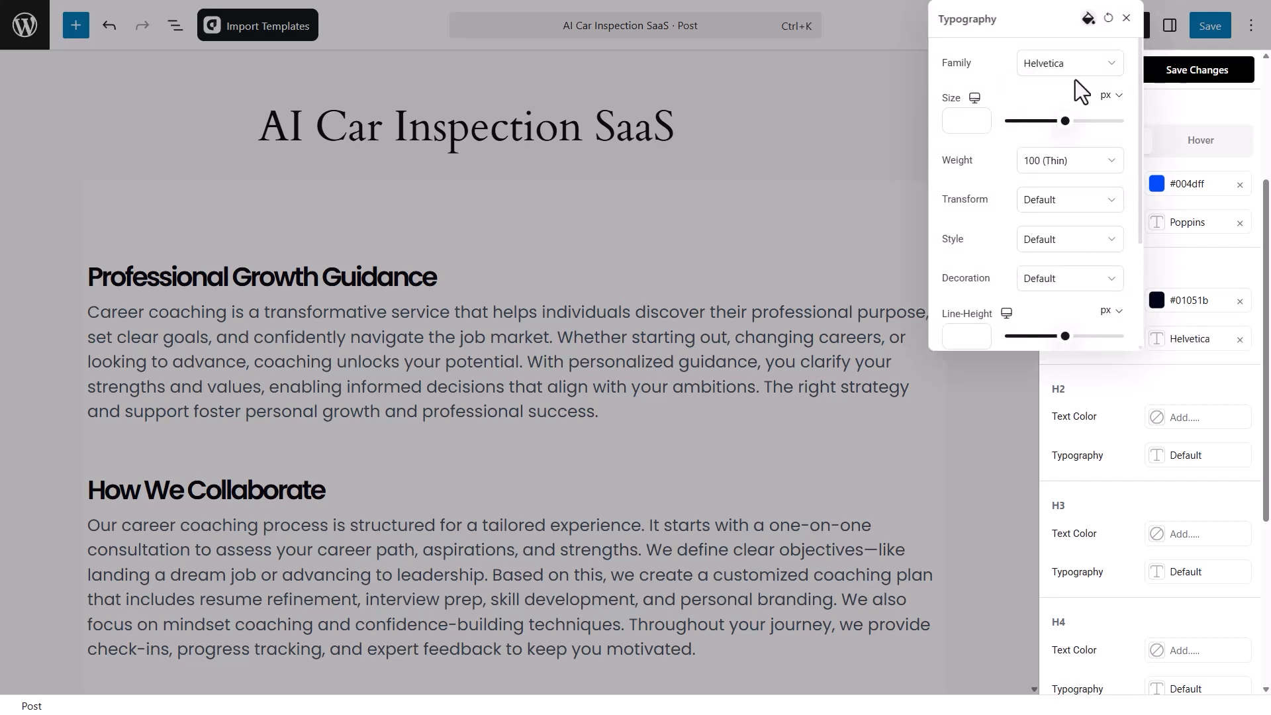
left_click(1126, 20)
Step: Look over the H2 to H6 style options and set the H3 text color to the mid grey #6f6f6f
scroll(1086, 252, "down", 3)
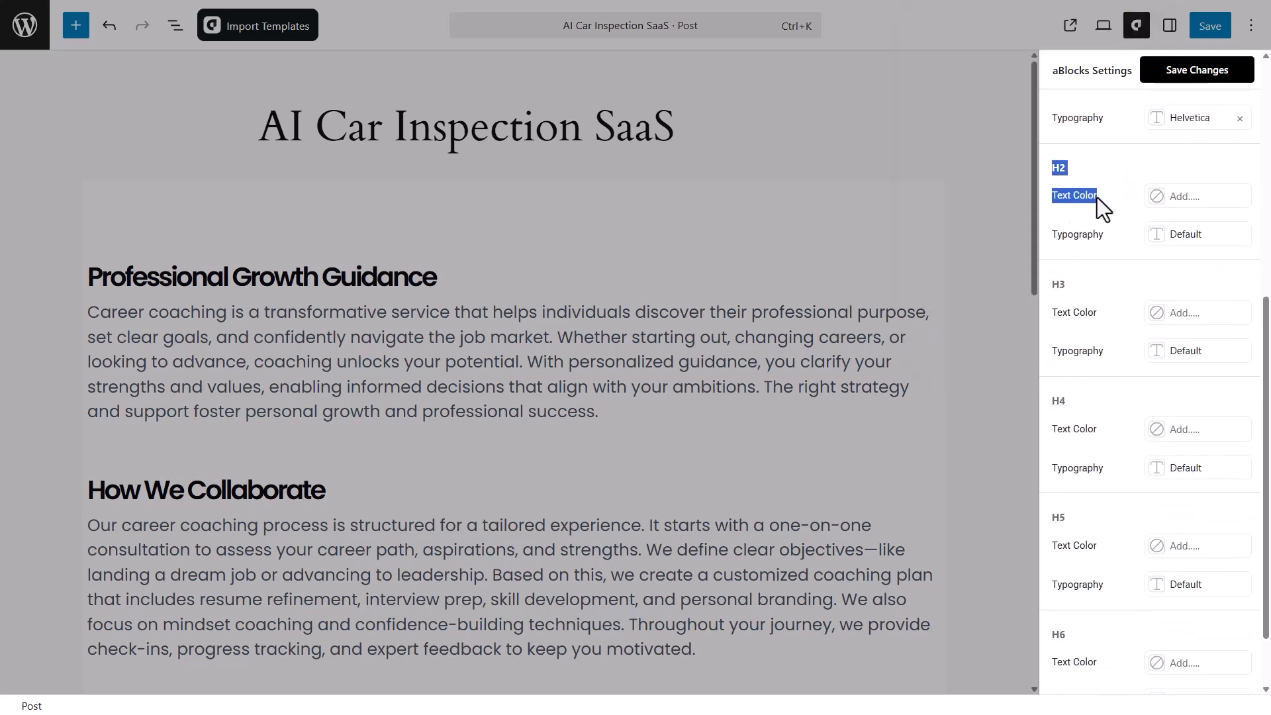
left_click_drag(1054, 283, 1120, 366)
left_click_drag(1055, 397, 1121, 456)
left_click(1121, 455)
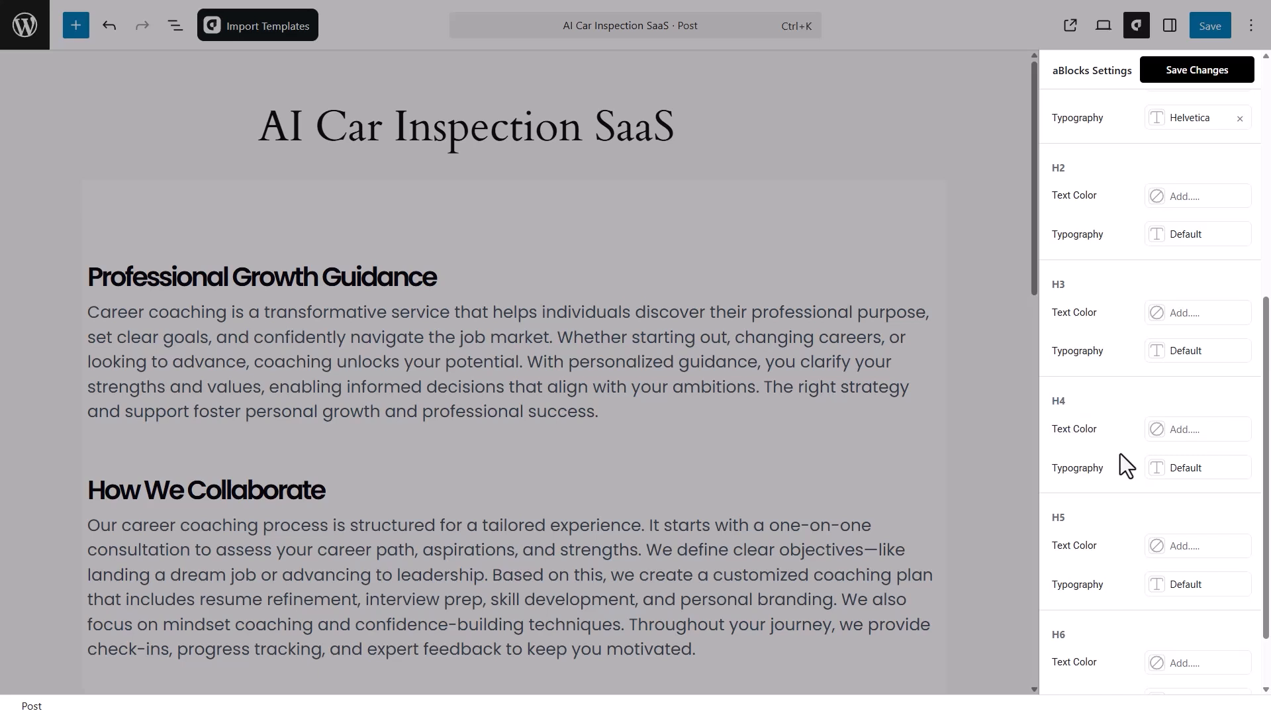
scroll(1120, 455, "down", 2)
scroll(1119, 454, "up", 3)
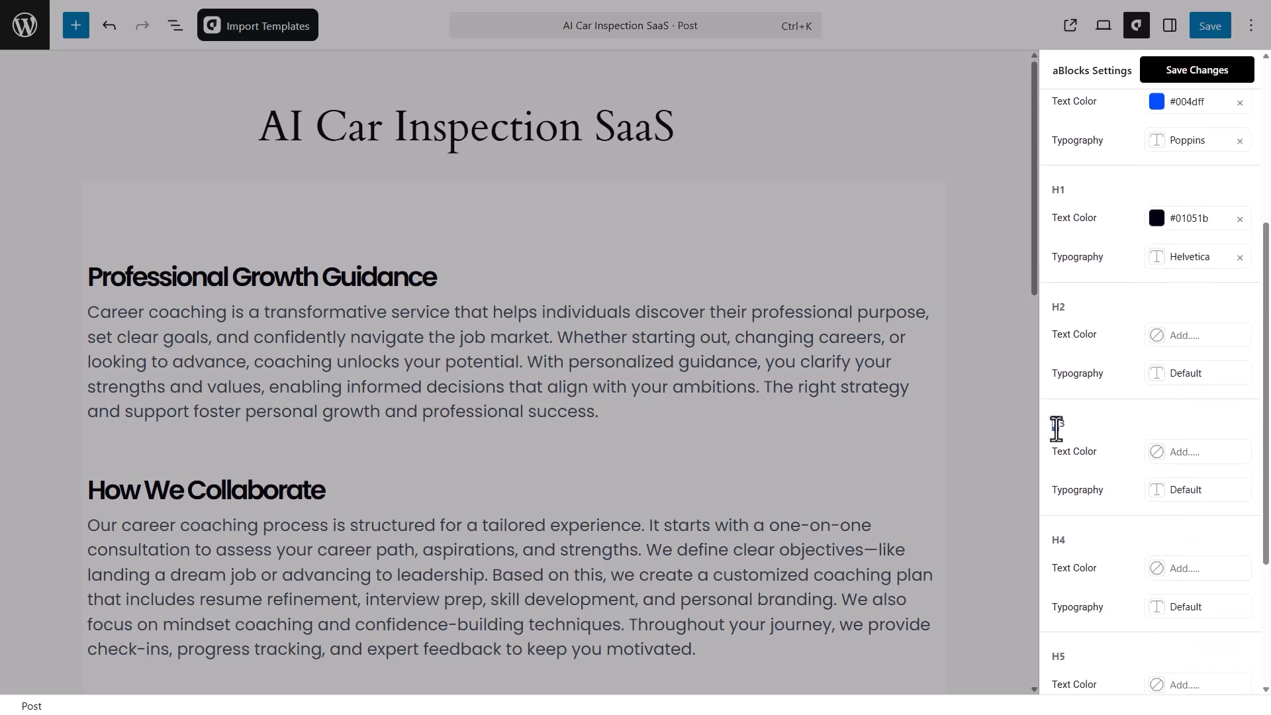
left_click(1157, 452)
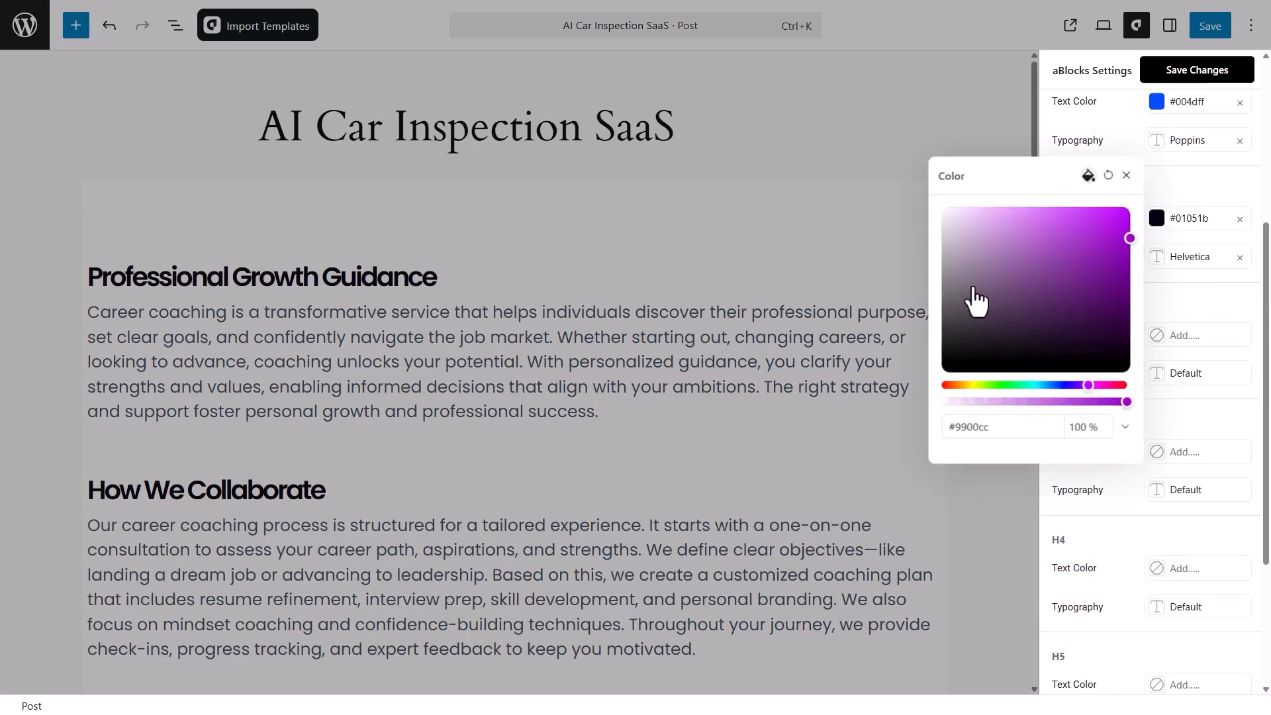
left_click(945, 299)
left_click(1127, 175)
Step: Set the H3 typography to the Roboto family with a size of 22 px
left_click(1157, 489)
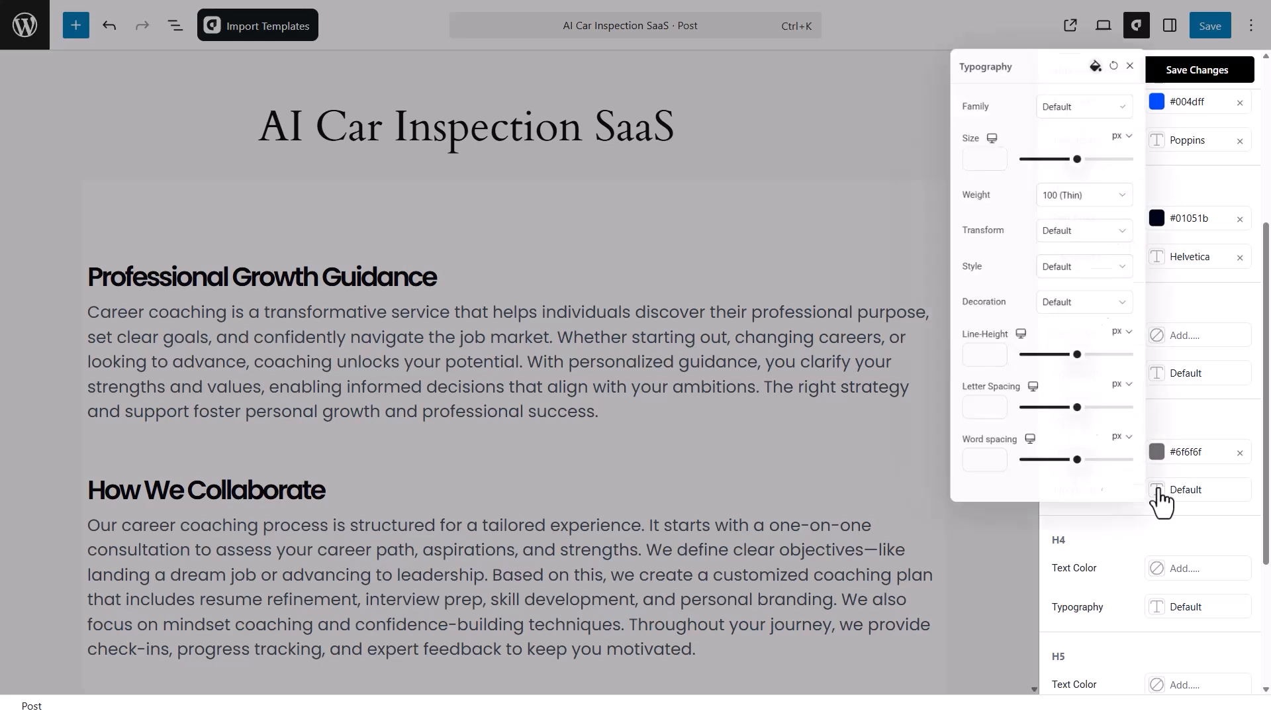
left_click(1102, 66)
type("roboto")
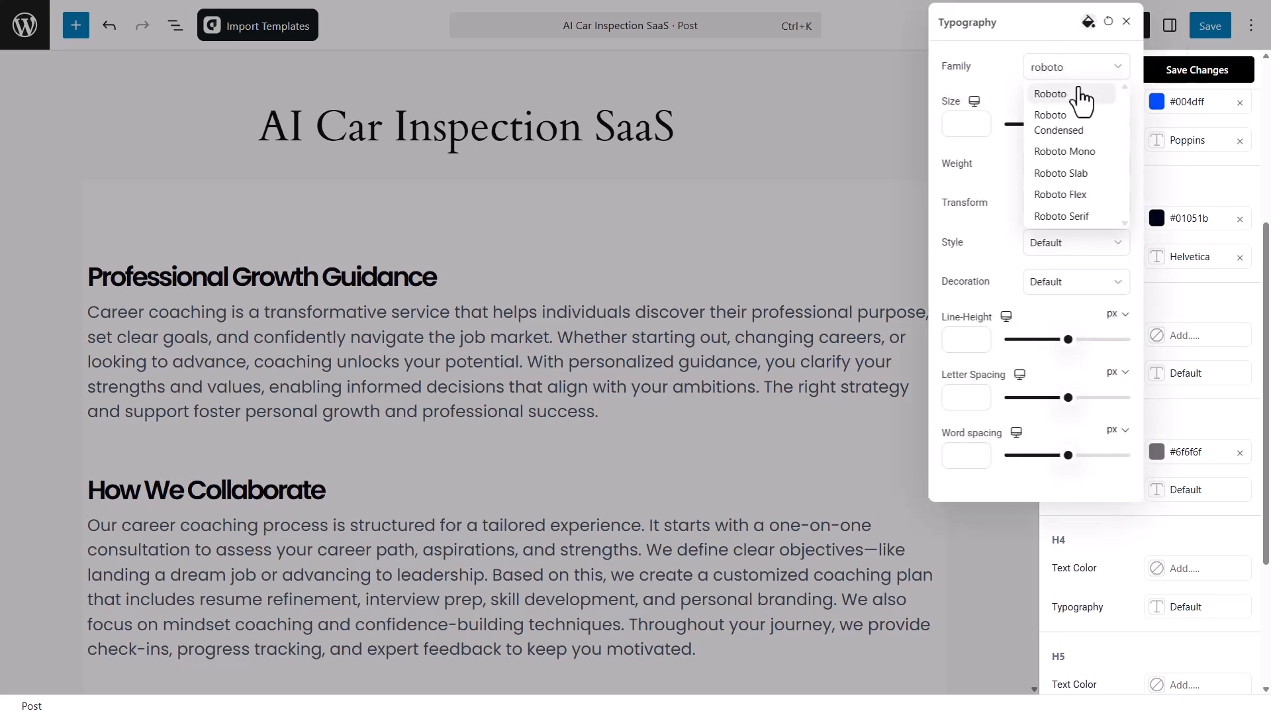
left_click(1051, 93)
left_click(968, 124)
type("28")
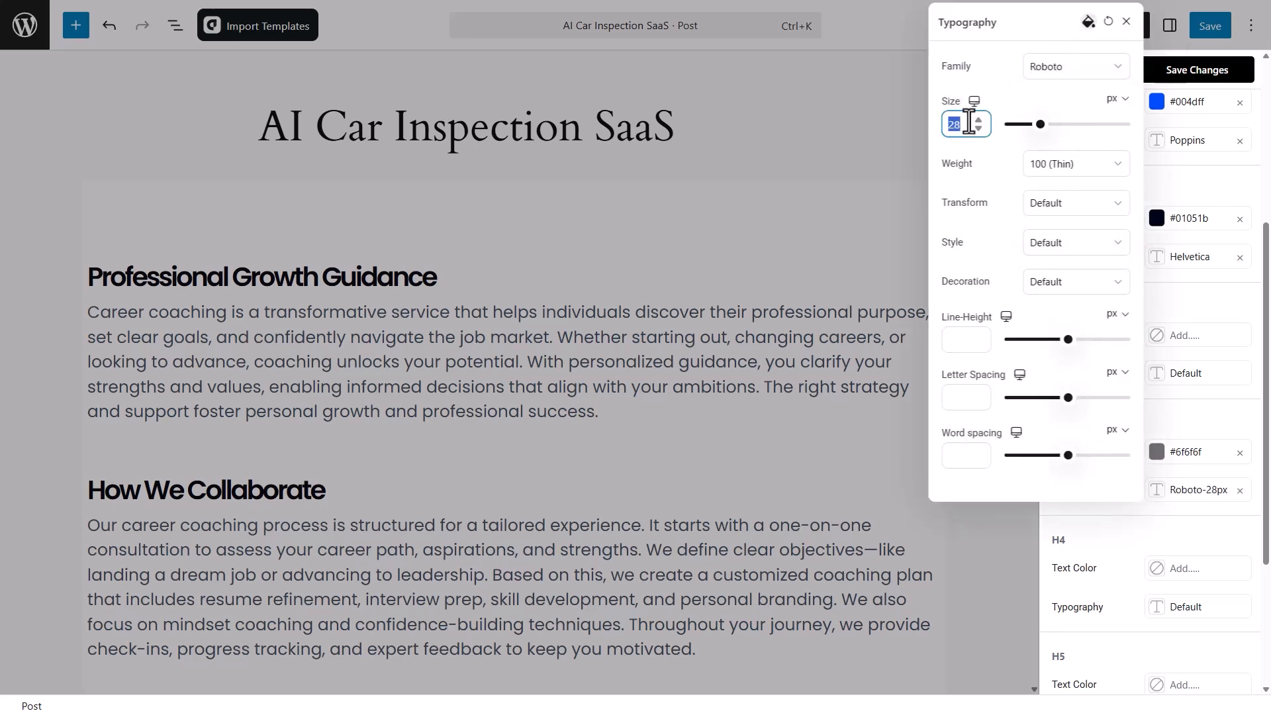
left_click(1127, 22)
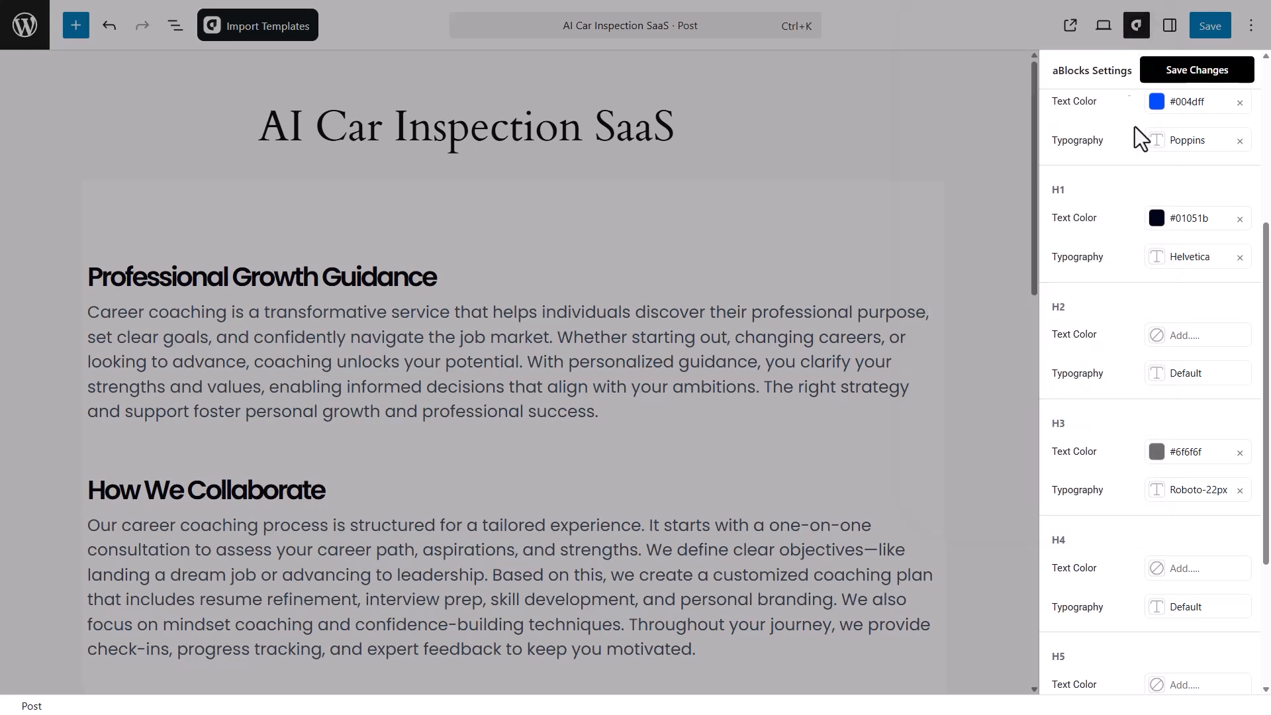
Step: Review the remaining H4 to H6 style options and save the Theme Style changes
scroll(1163, 466, "down", 4)
left_click_drag(1132, 388, 1073, 341)
left_click_drag(1053, 434, 1099, 506)
left_click_drag(1112, 621, 1048, 558)
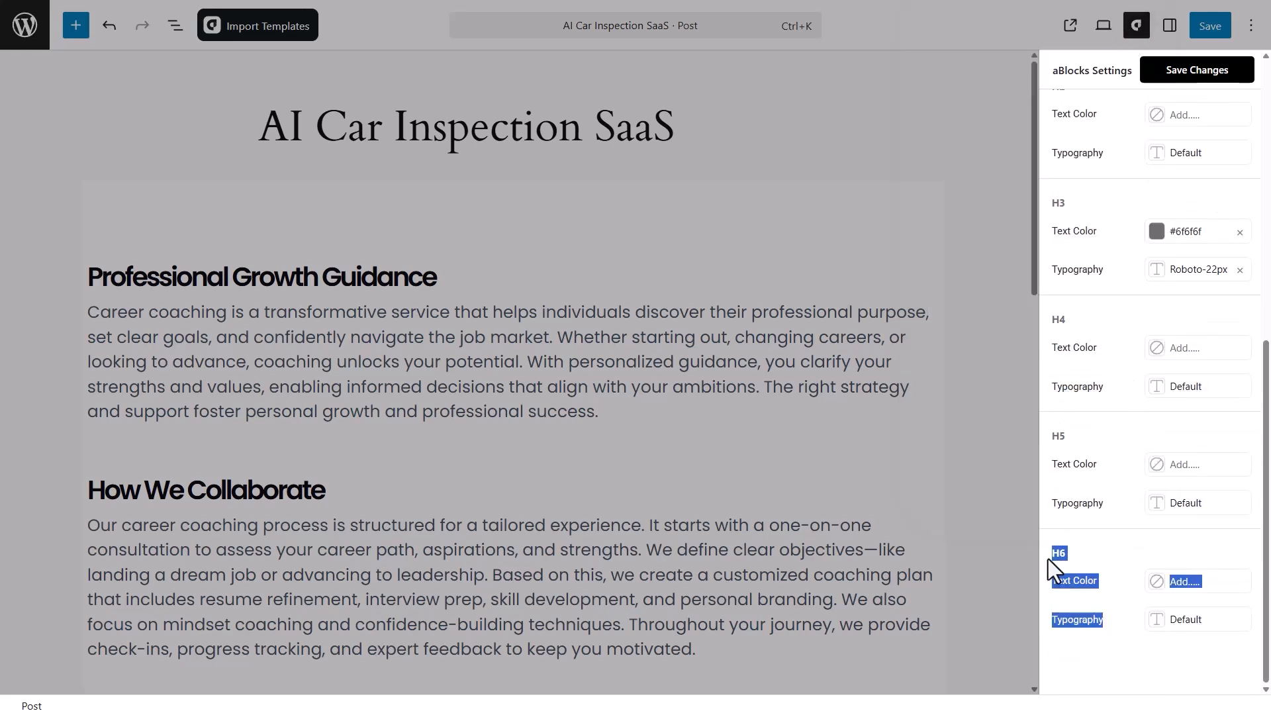
scroll(1071, 553, "up", 7)
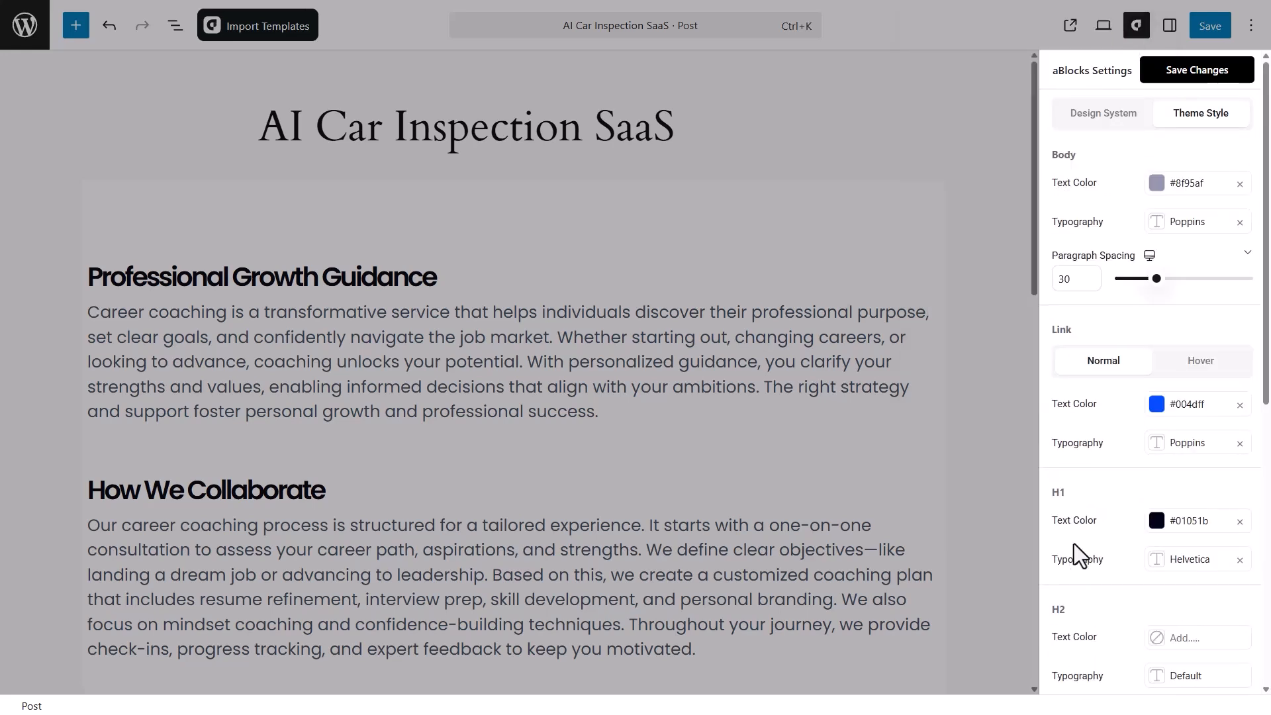
left_click(1184, 78)
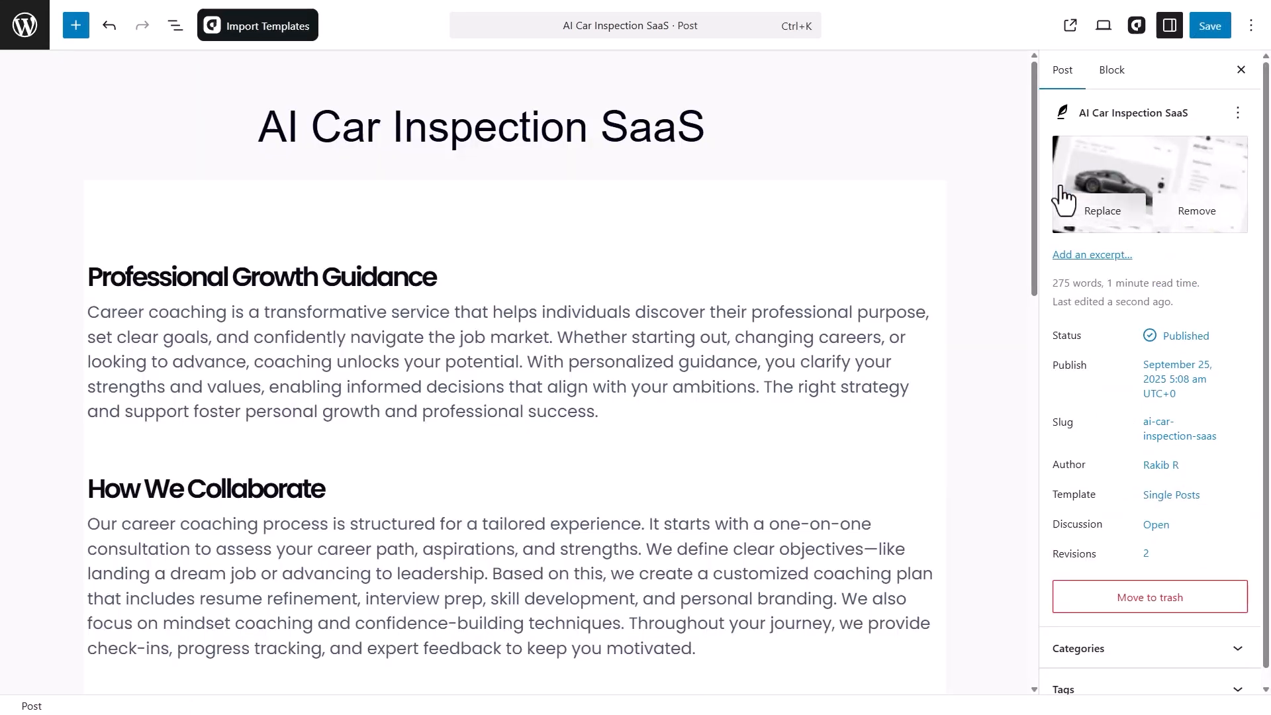
Step: Reopen the Theme Style settings and look through the post to check how the saved styles apply to its headings and text
left_click(1137, 25)
left_click(1201, 114)
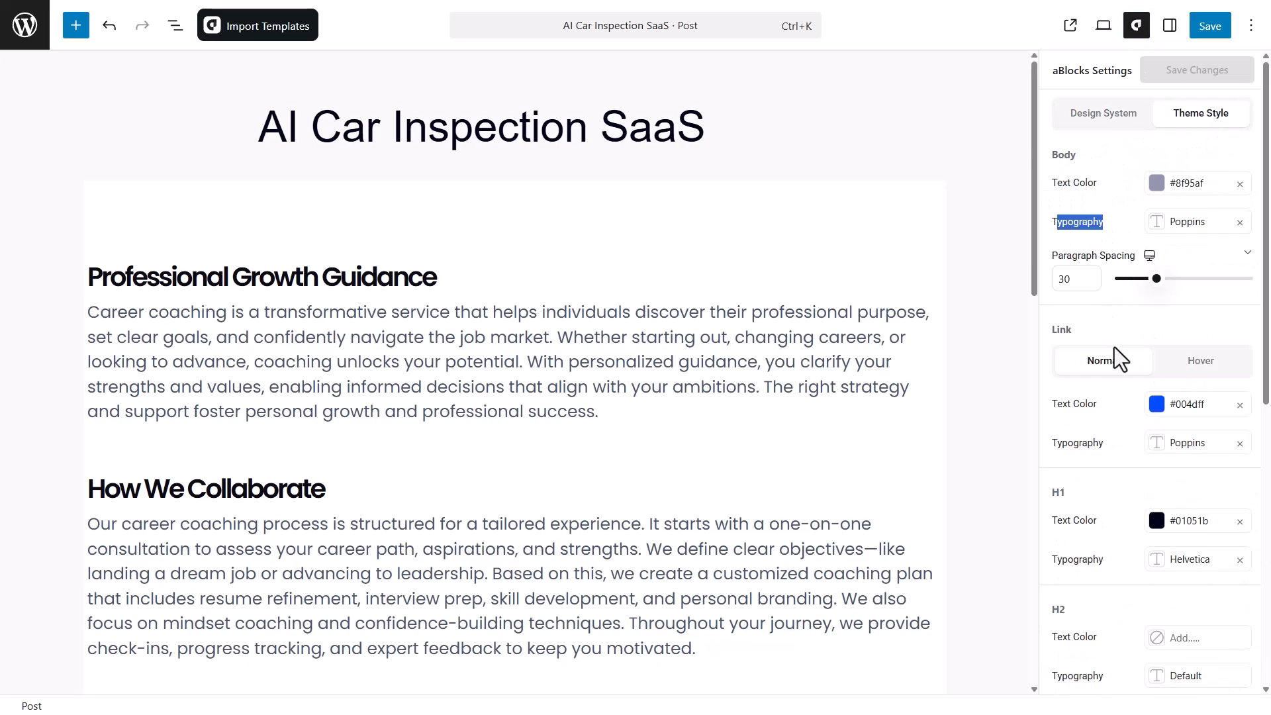
scroll(1165, 476, "down", 6)
scroll(792, 465, "down", 3)
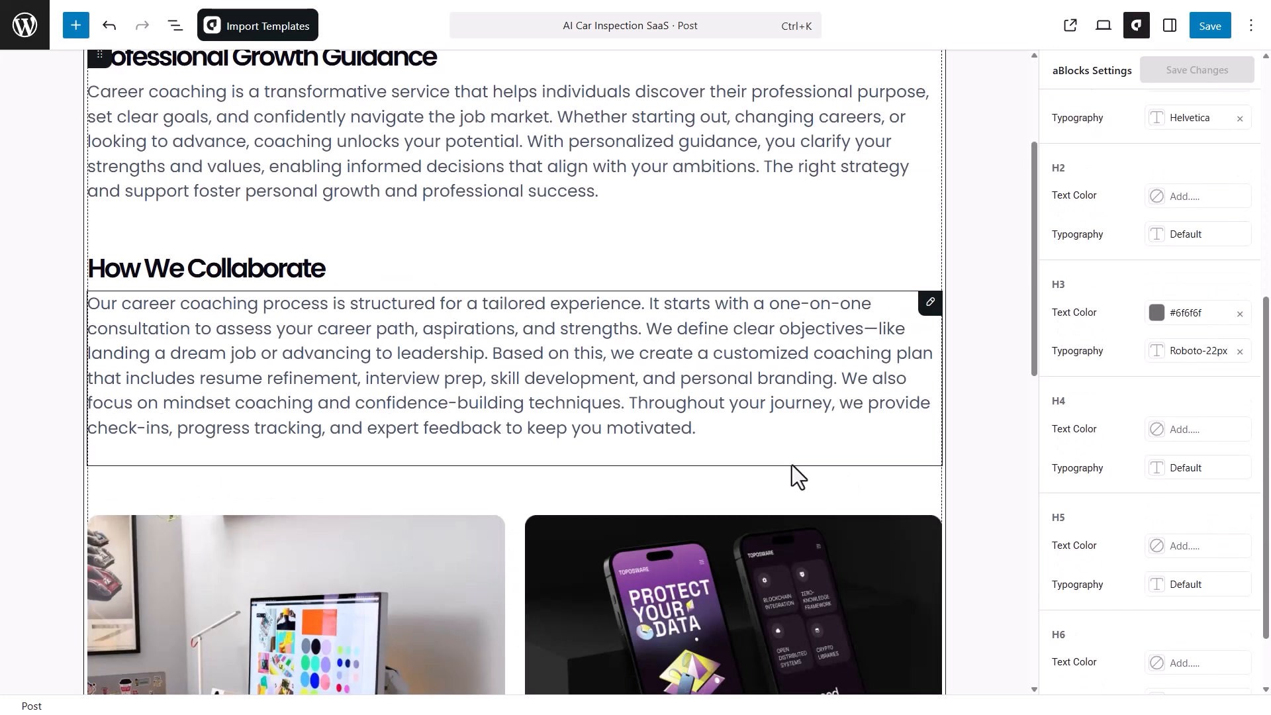
scroll(910, 490, "down", 10)
scroll(863, 519, "up", 5)
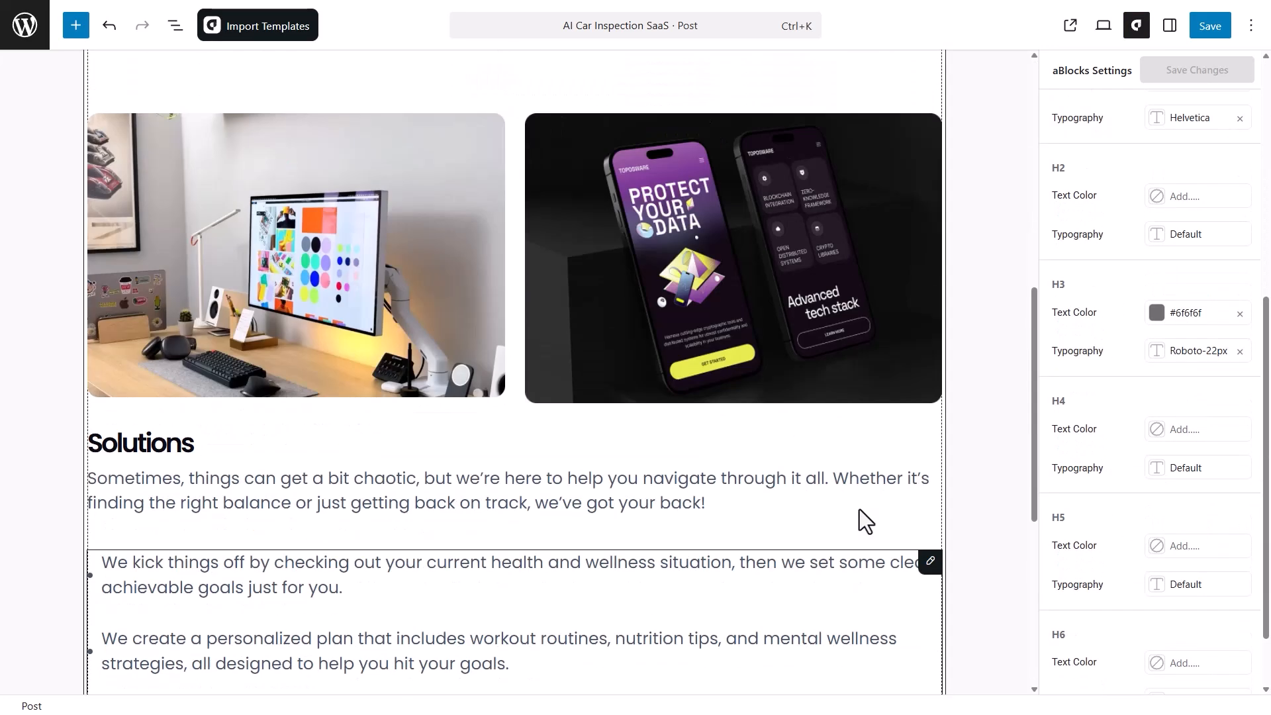
left_click(583, 565)
double_click(560, 563)
scroll(517, 556, "up", 9)
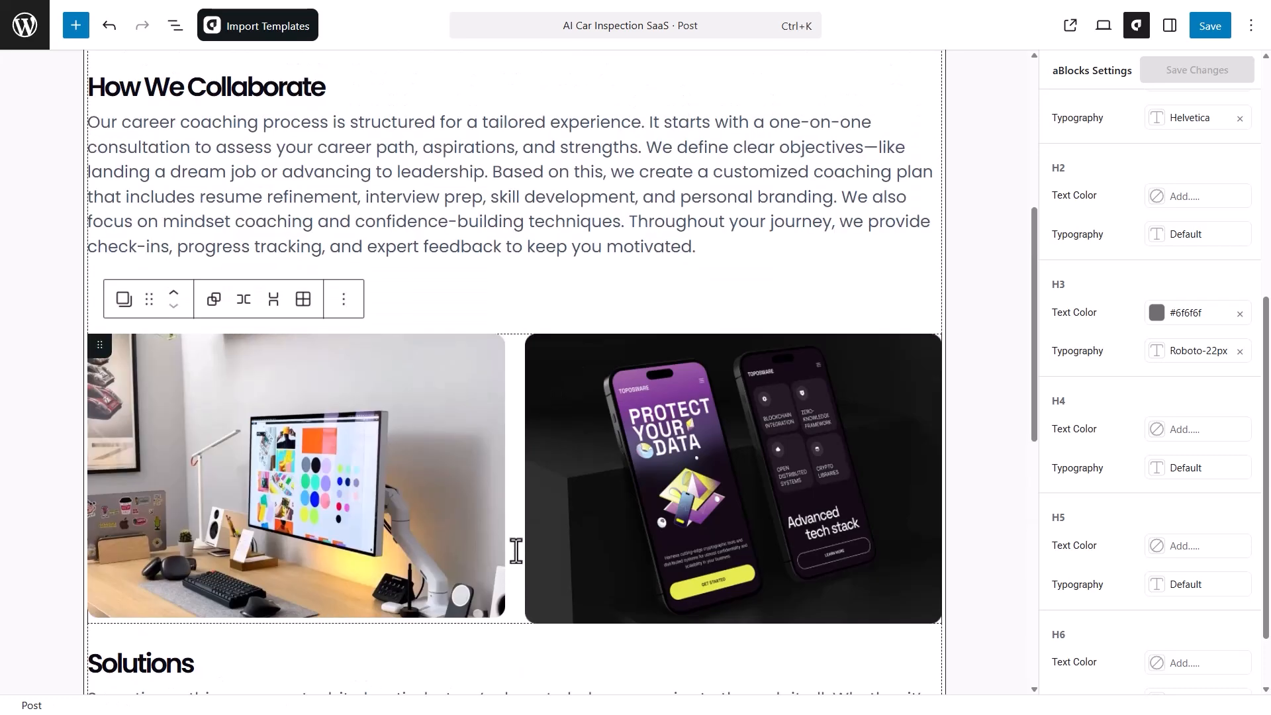
Step: Link the words "job market." in the first paragraph of the post to google.com
left_click_drag(552, 337, 462, 342)
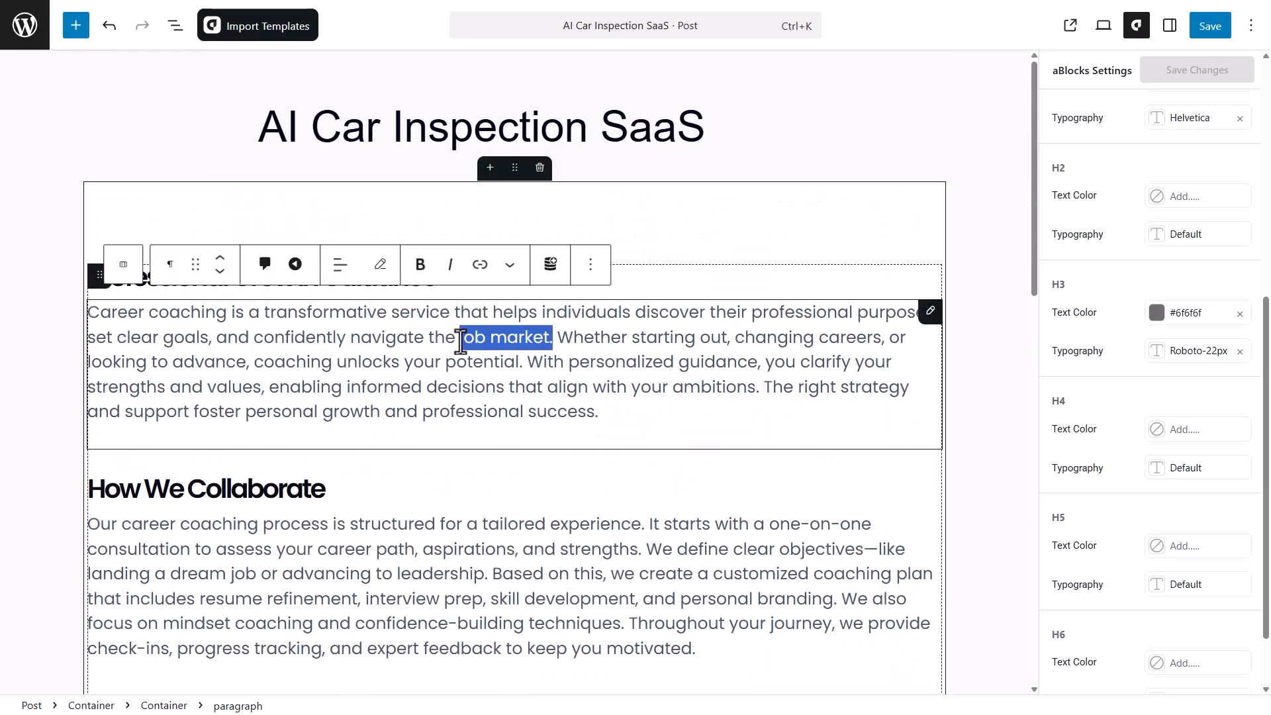
left_click(474, 268)
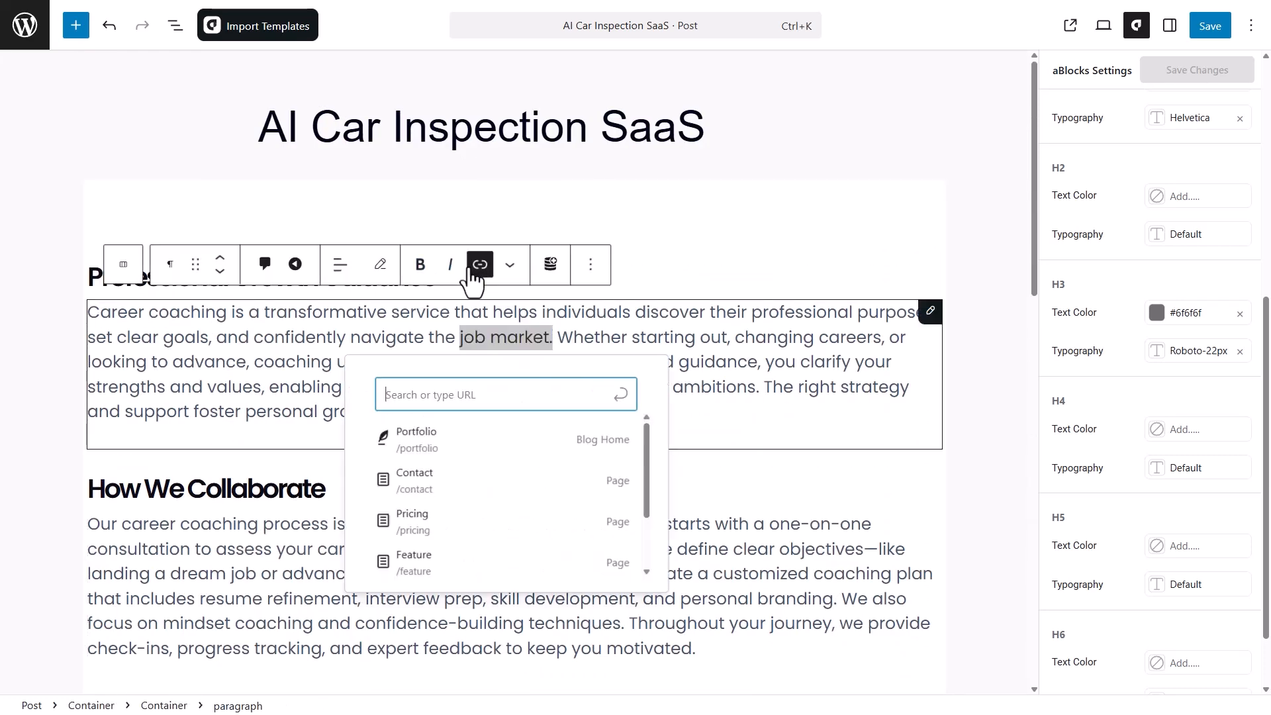
type("google")
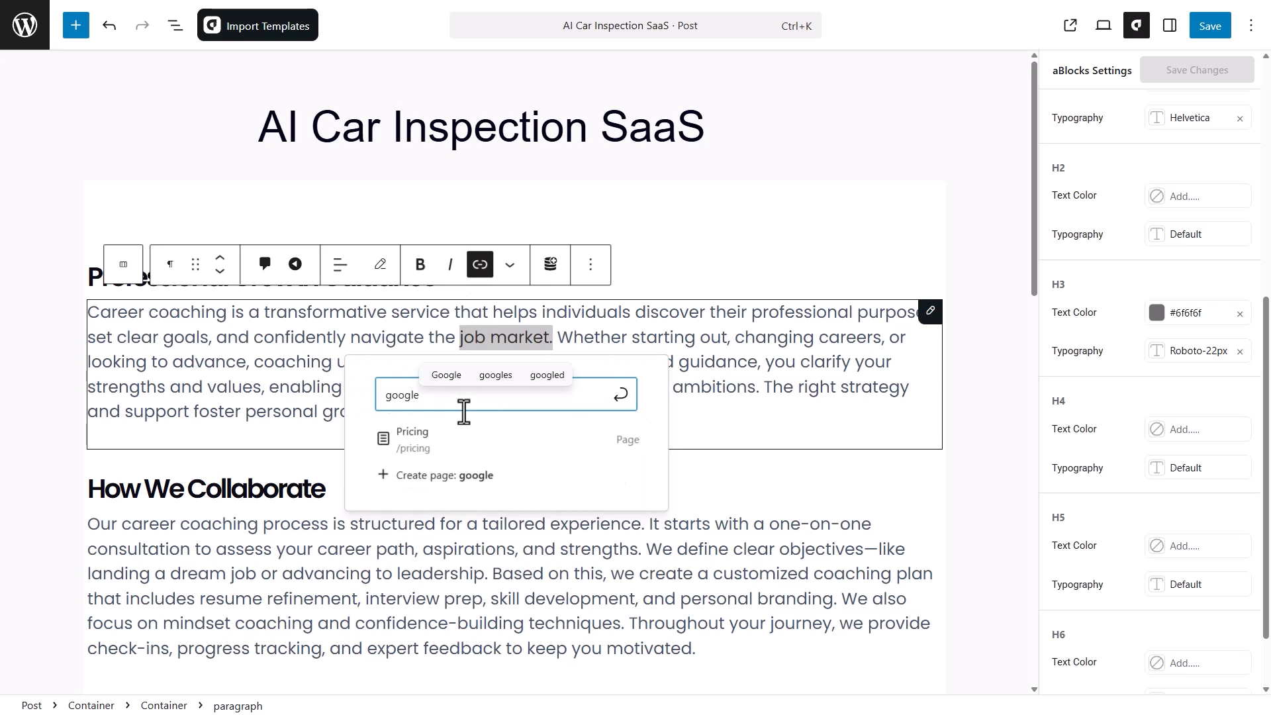
type(".com")
left_click(454, 445)
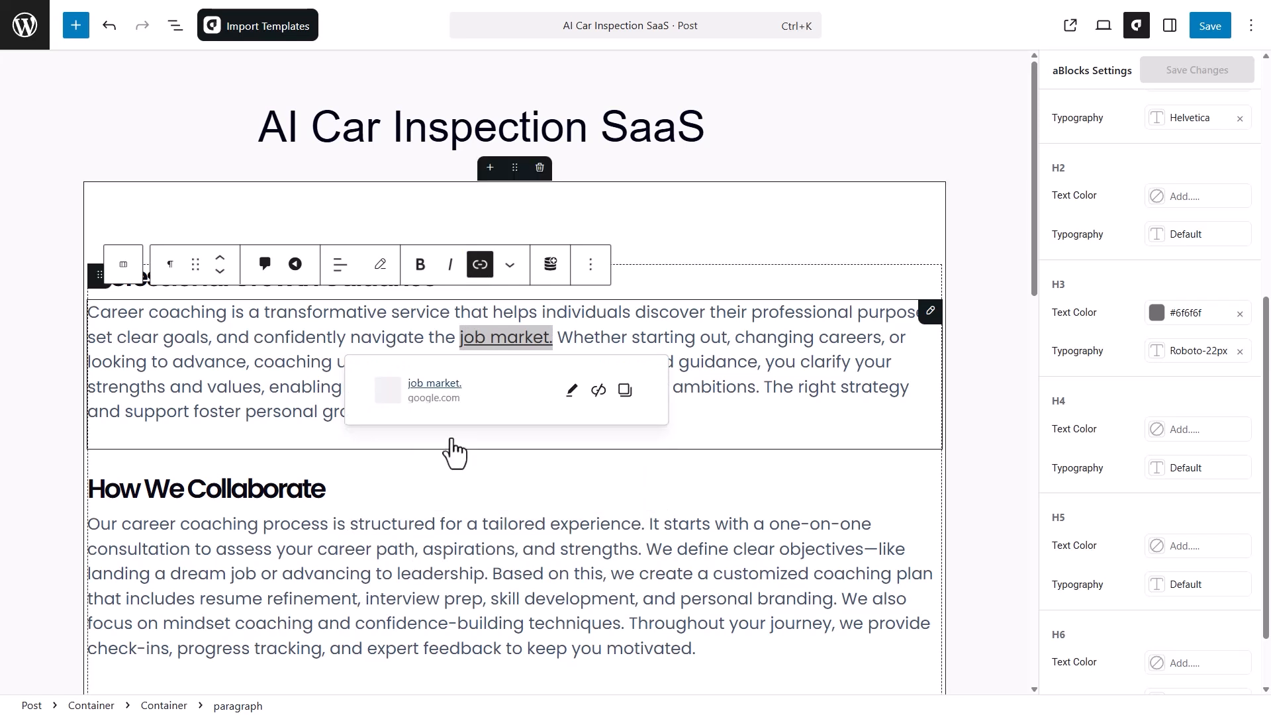
left_click(456, 447)
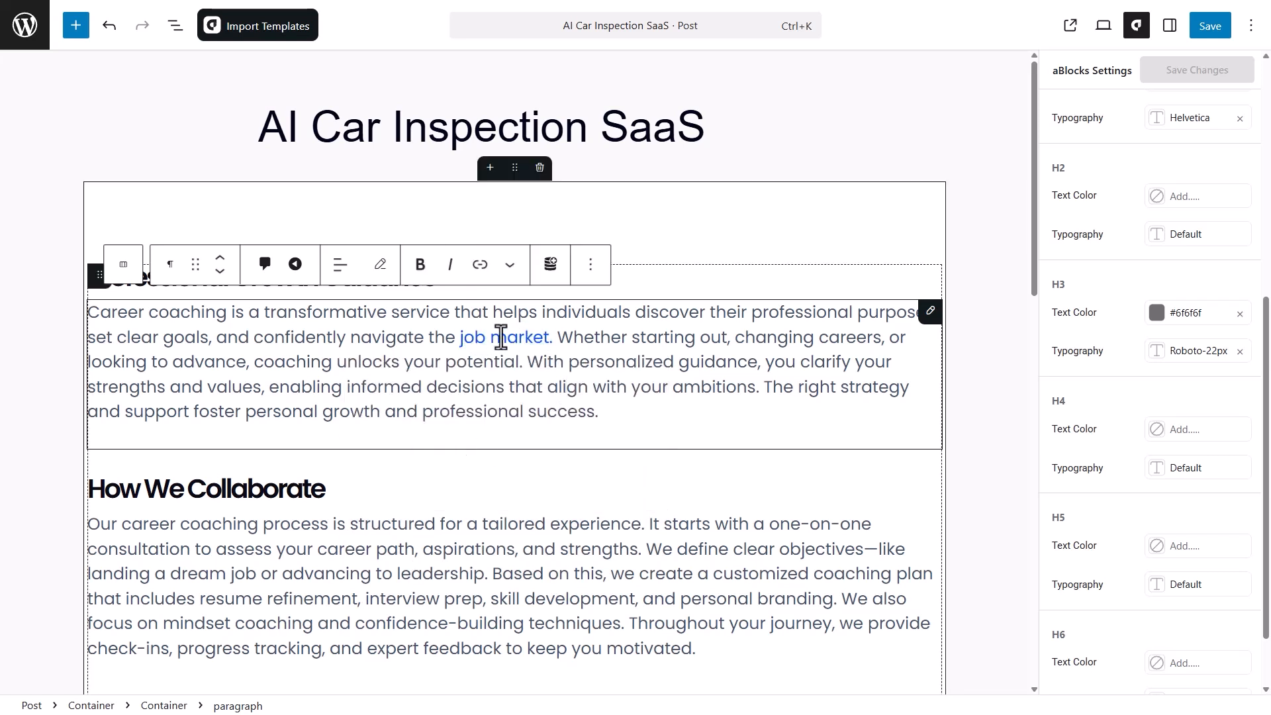
Step: Compare the new link in the paragraph with the Link text color and typography in the Theme Style settings
scroll(1092, 414, "up", 6)
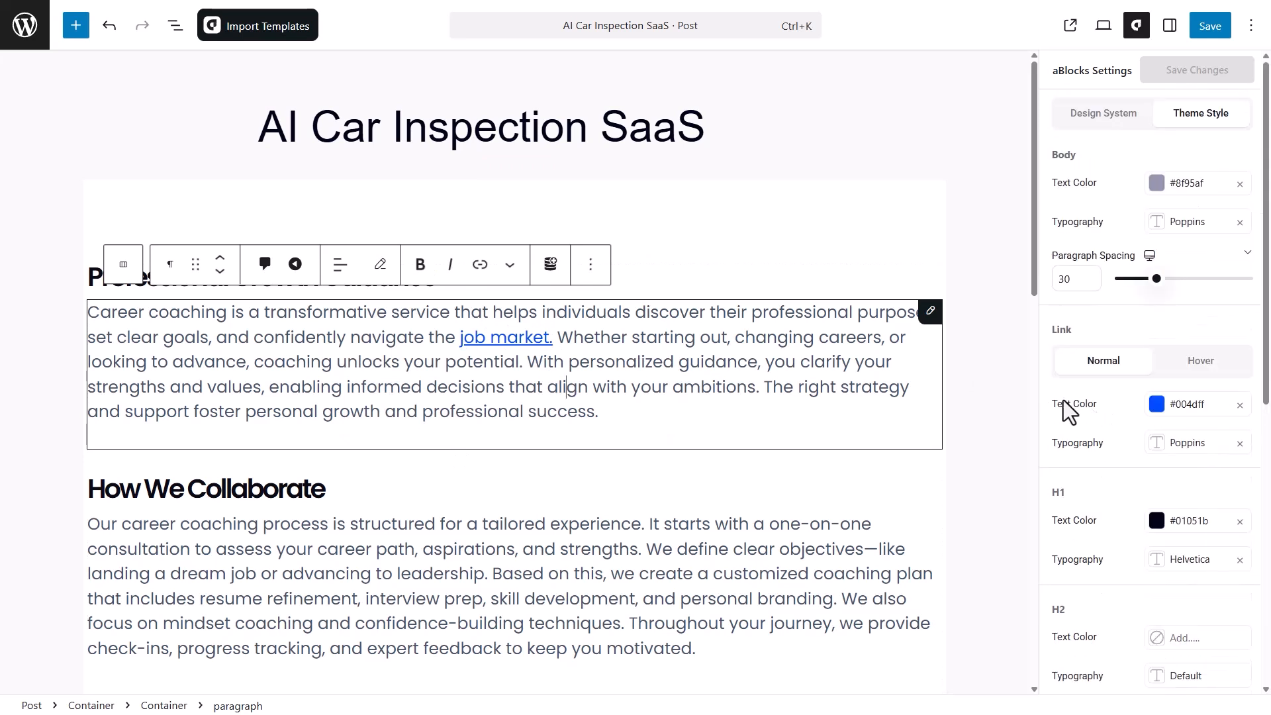
double_click(1059, 330)
left_click_drag(1111, 438, 1057, 416)
left_click(1115, 406)
left_click(283, 225)
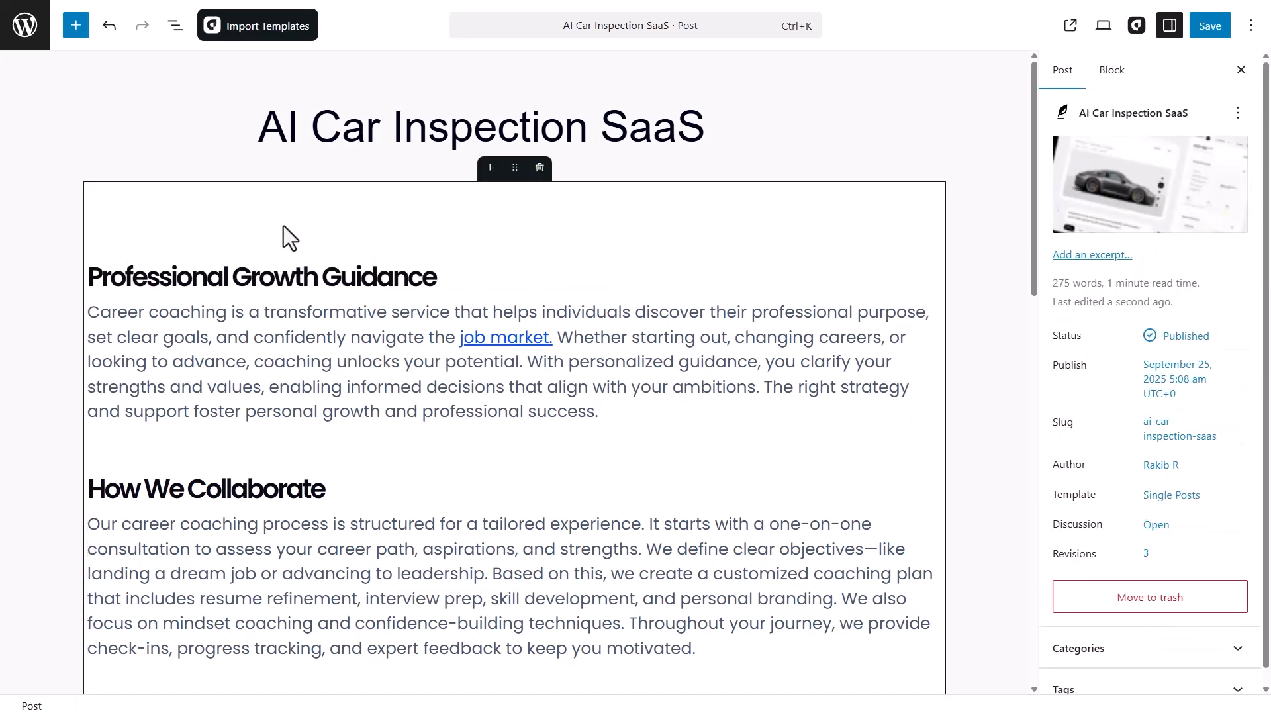
Step: View the published AI Car Inspection SaaS post and check how its title, links and body text are styled
left_click(1071, 26)
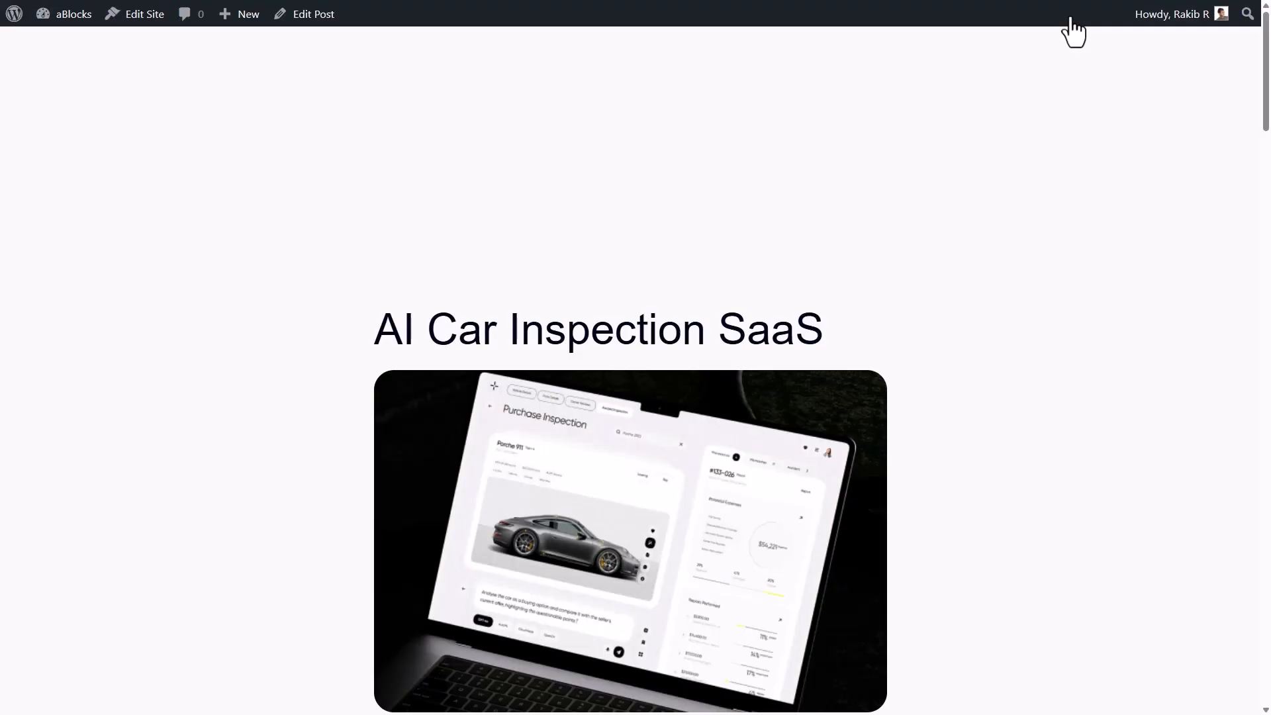
scroll(712, 487, "down", 10)
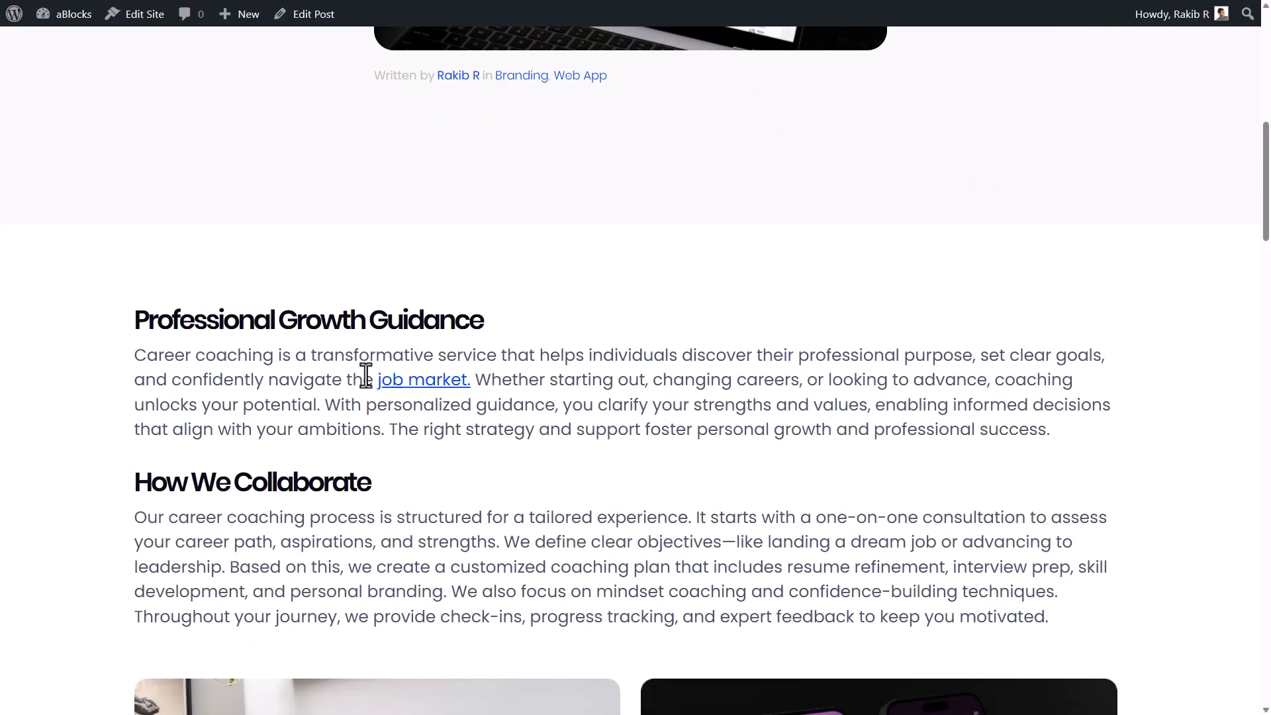
scroll(471, 393, "down", 10)
scroll(472, 390, "up", 10)
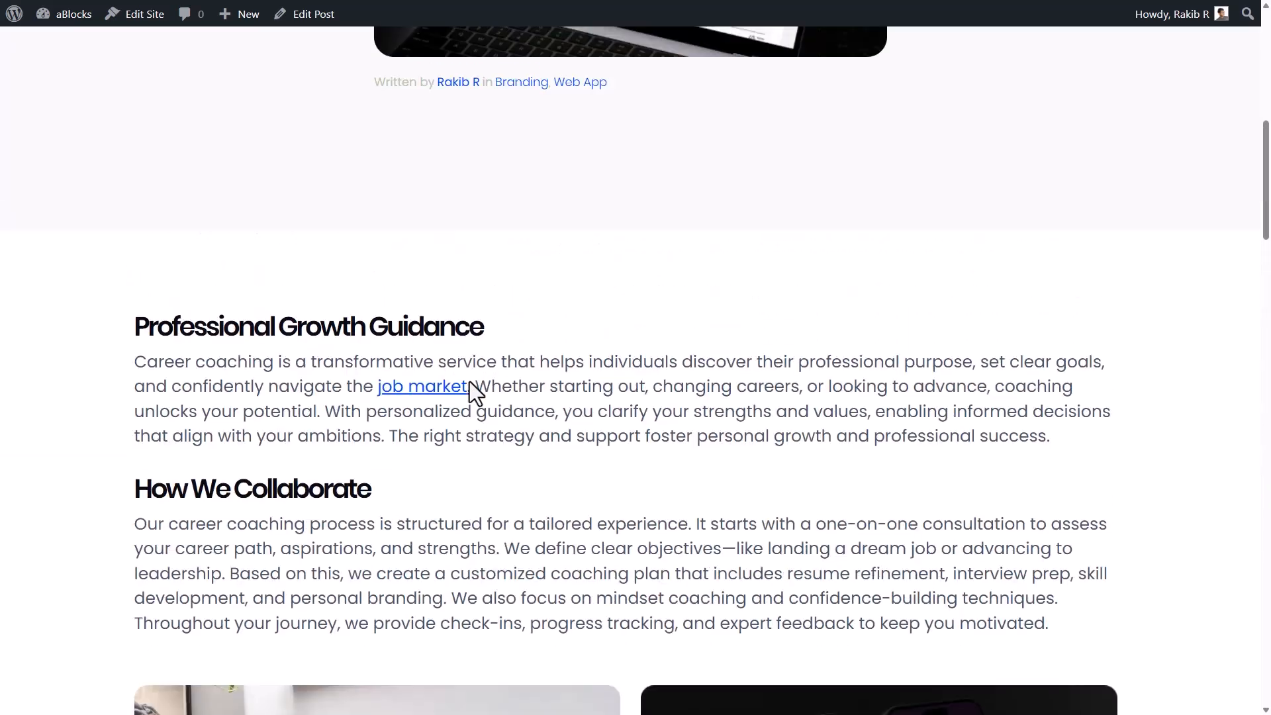
scroll(469, 383, "up", 10)
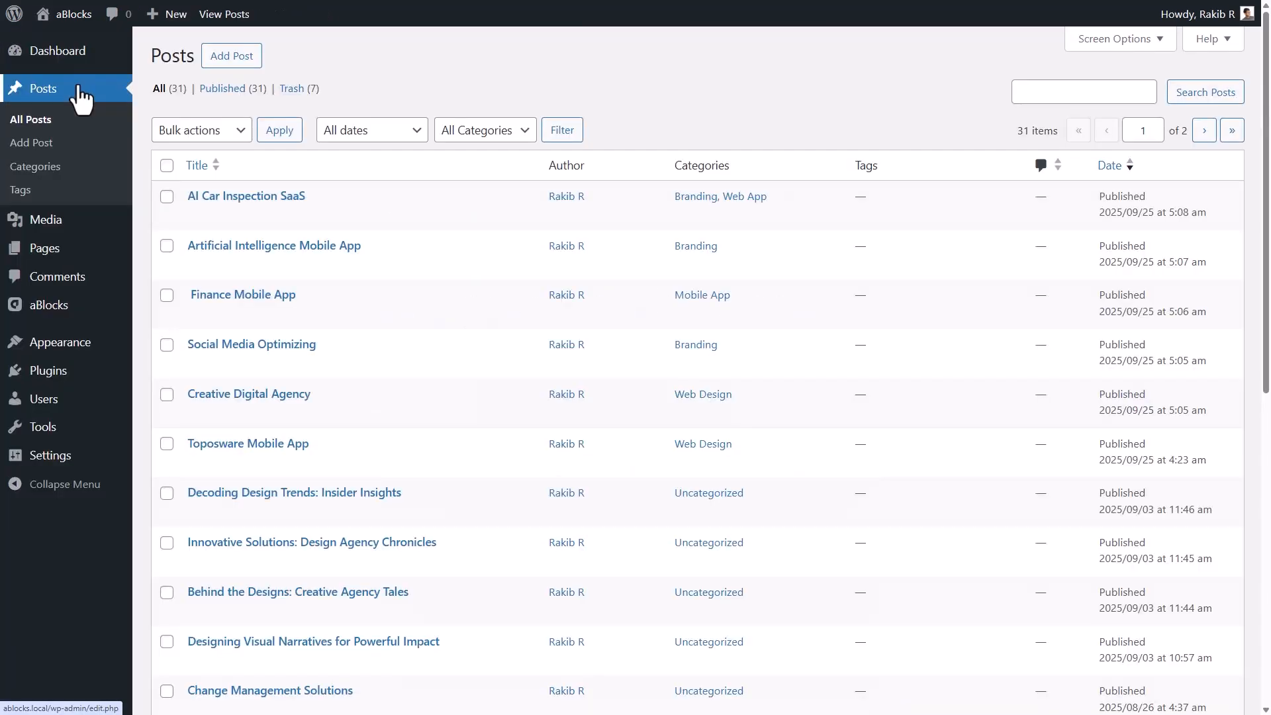
Step: Open the "Hello world!" post for editing and change its heading block to Heading 3
scroll(213, 209, "down", 9)
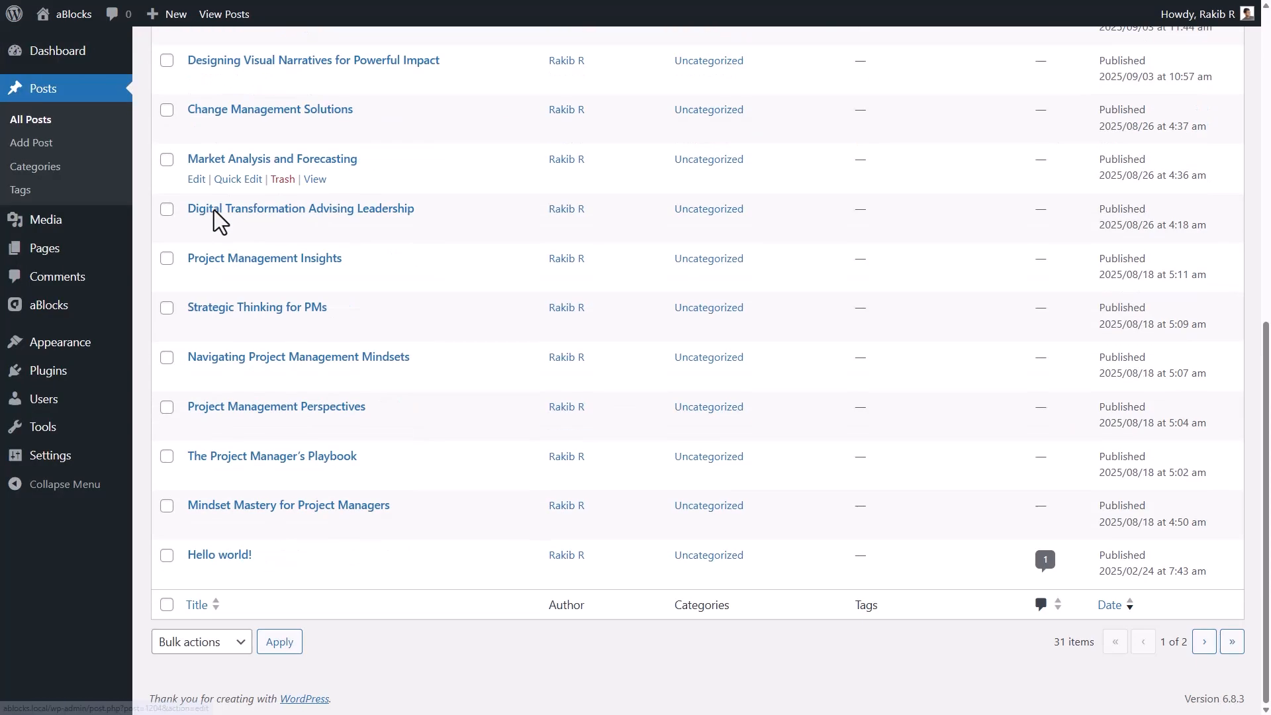
left_click(197, 577)
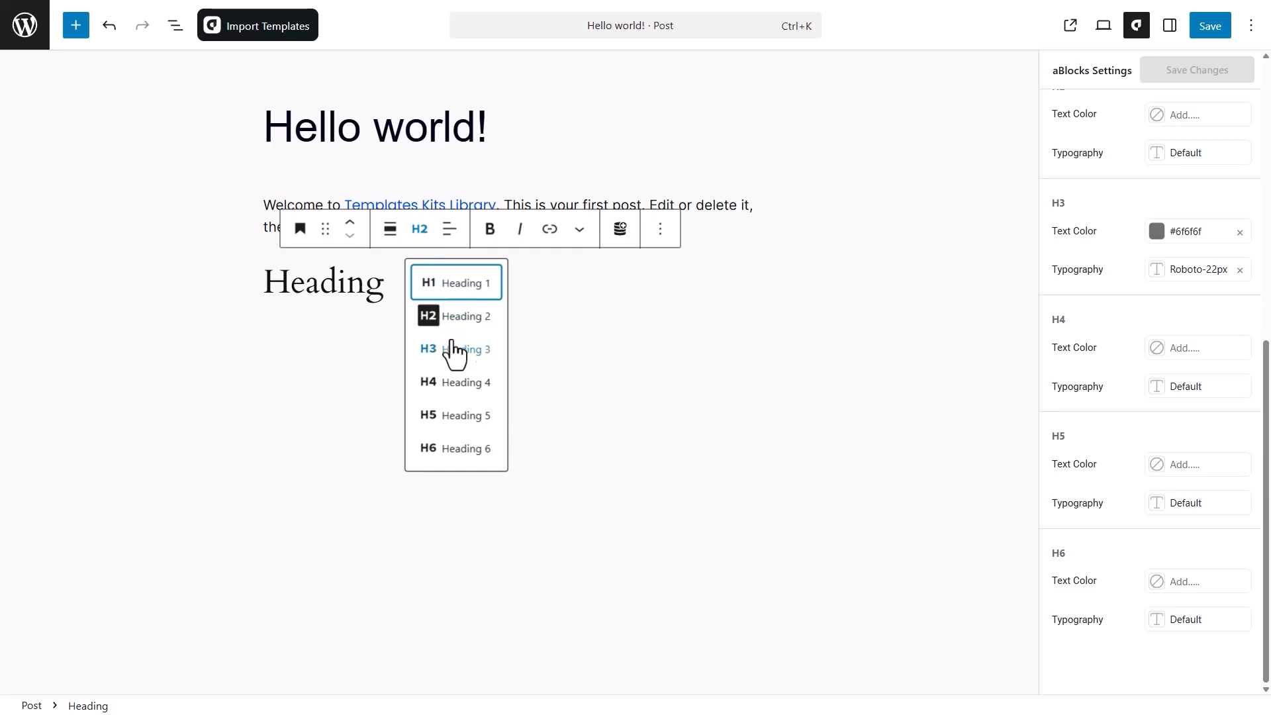
left_click(449, 348)
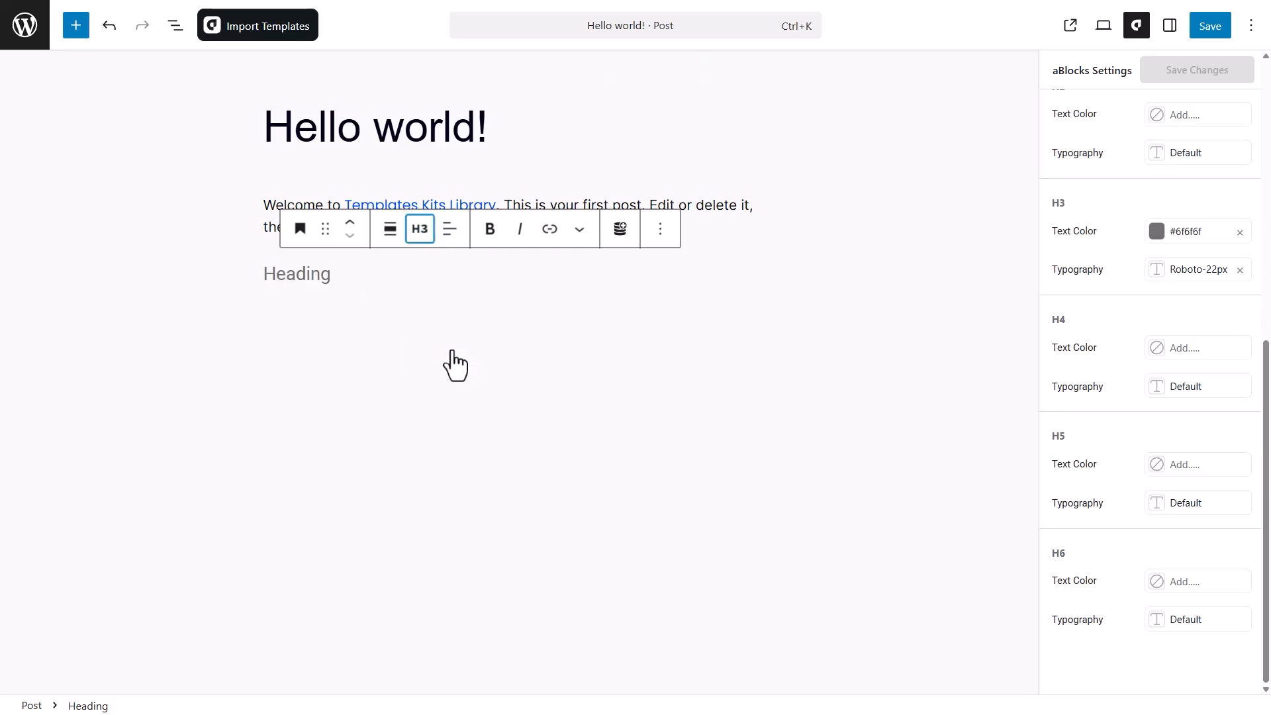
left_click_drag(330, 274, 261, 281)
left_click(261, 281)
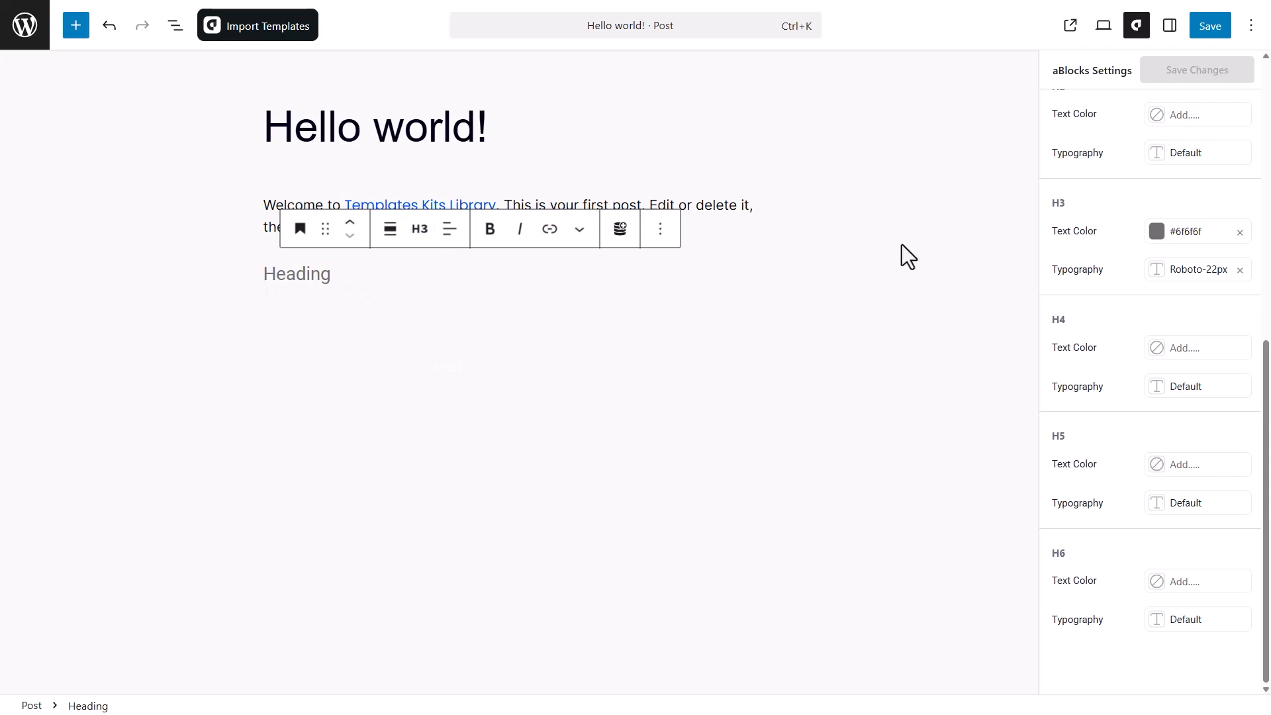
Step: Set the H3 typography size to 28 px in the Theme Style settings and save the changes
scroll(1157, 116, "up", 8)
scroll(1163, 219, "down", 3)
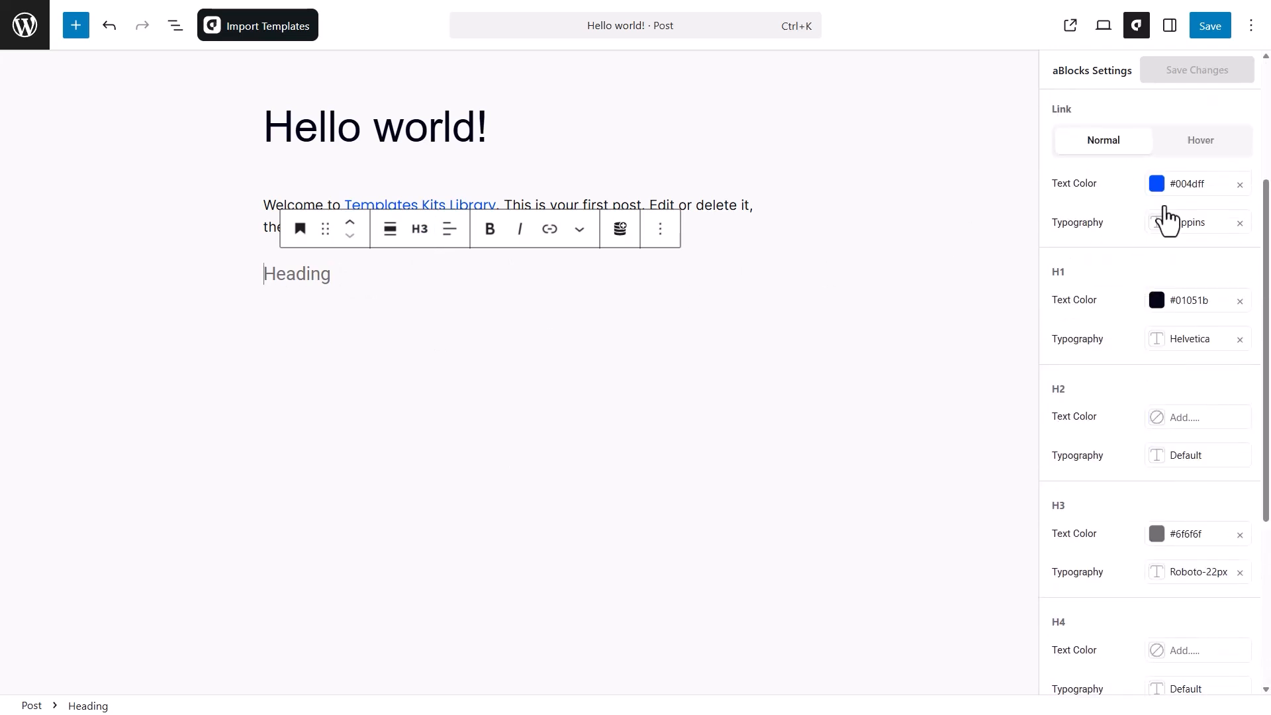
scroll(1086, 503, "up", 3)
scroll(1063, 511, "down", 3)
left_click_drag(1051, 530, 1139, 536)
left_click(1138, 536)
left_click(1157, 573)
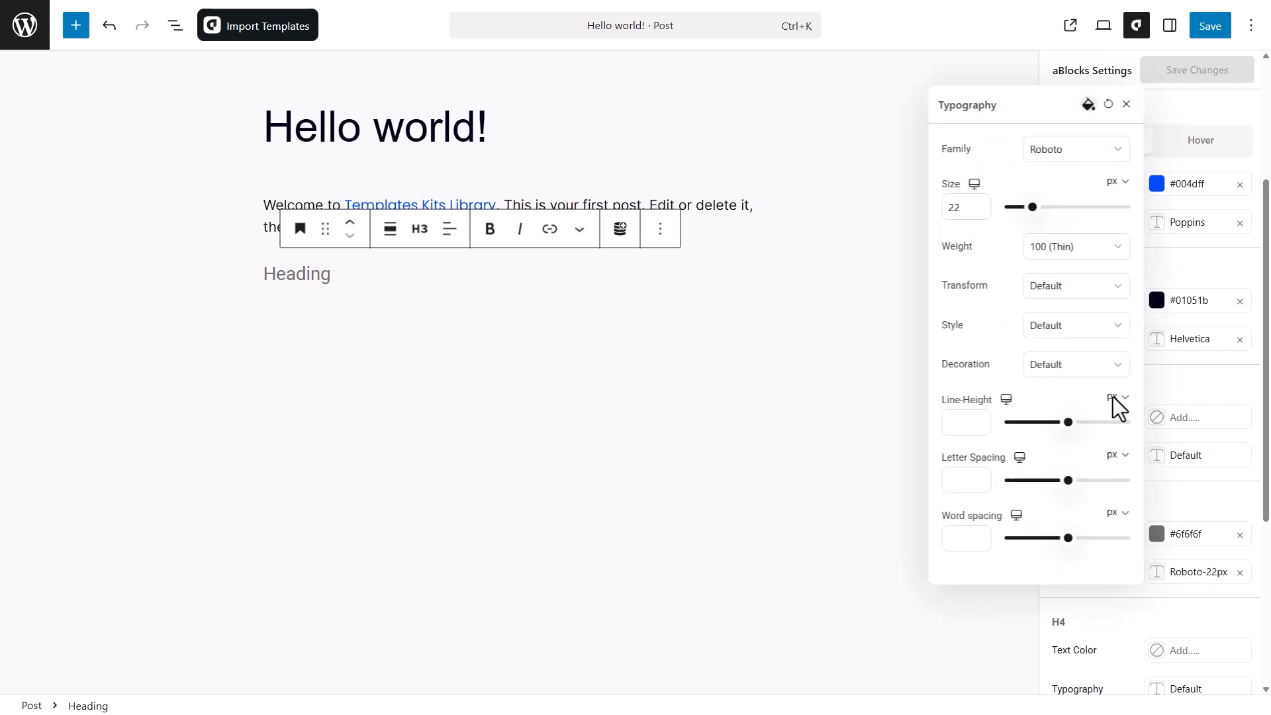
left_click_drag(958, 209, 941, 211)
type("28")
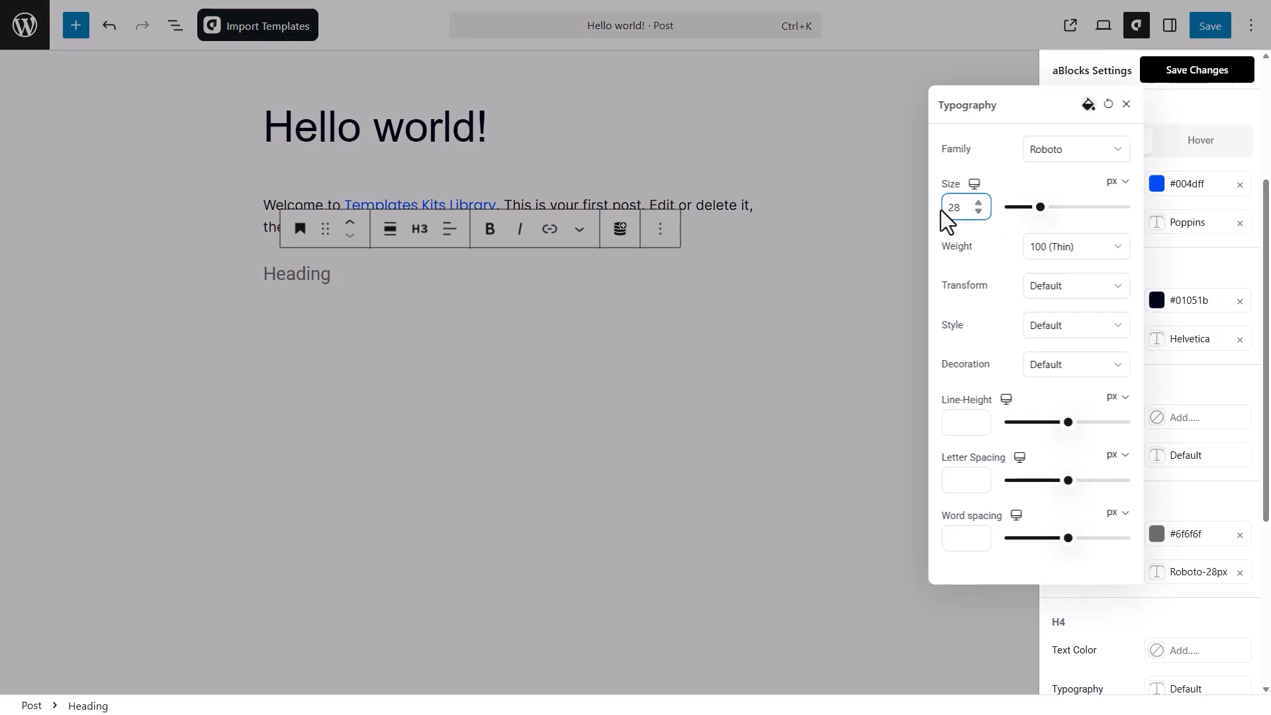
left_click(1126, 104)
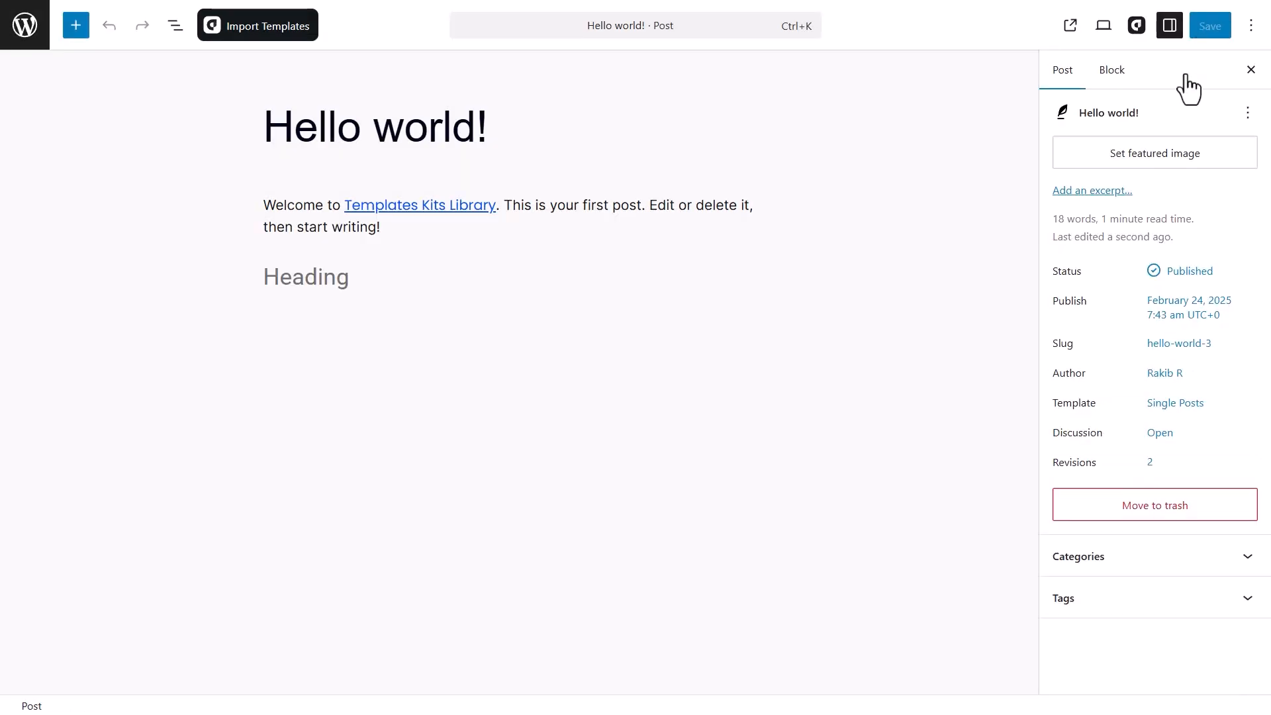
Step: Check how the updated H3 style applies to the heading block in the "Hello world!" post
left_click_drag(317, 281, 264, 281)
key("BackSpace")
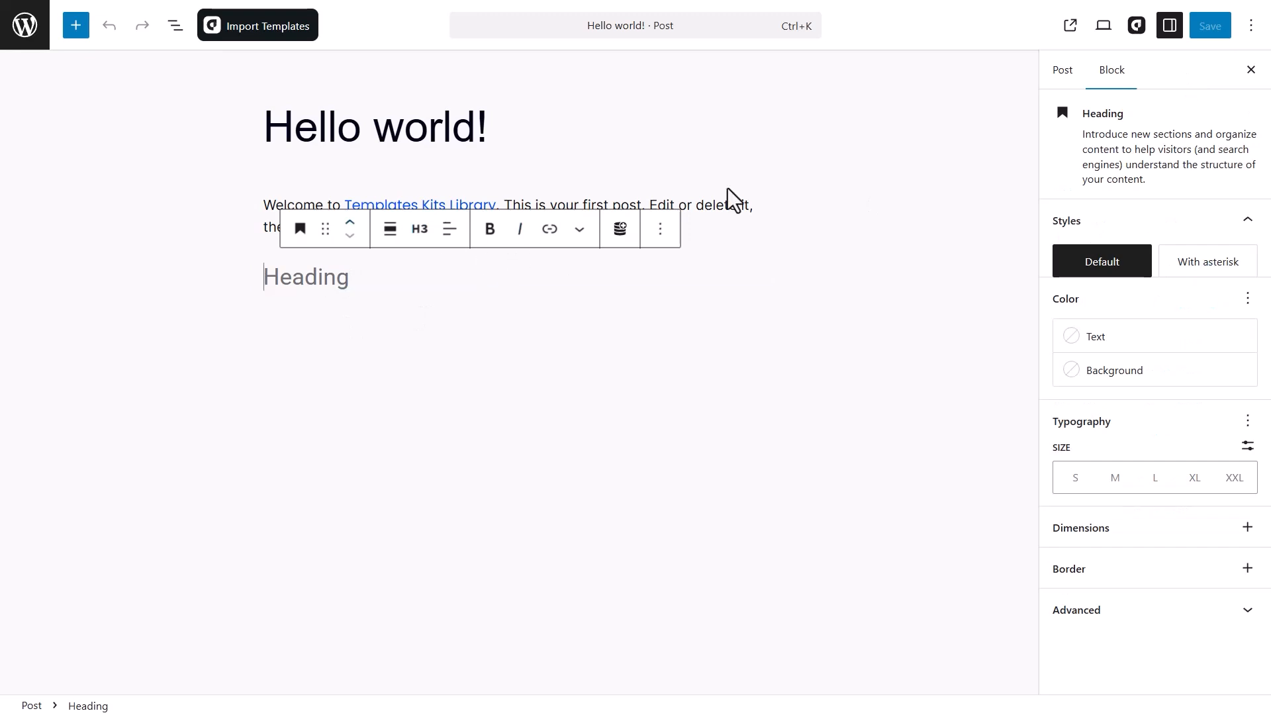
left_click(765, 174)
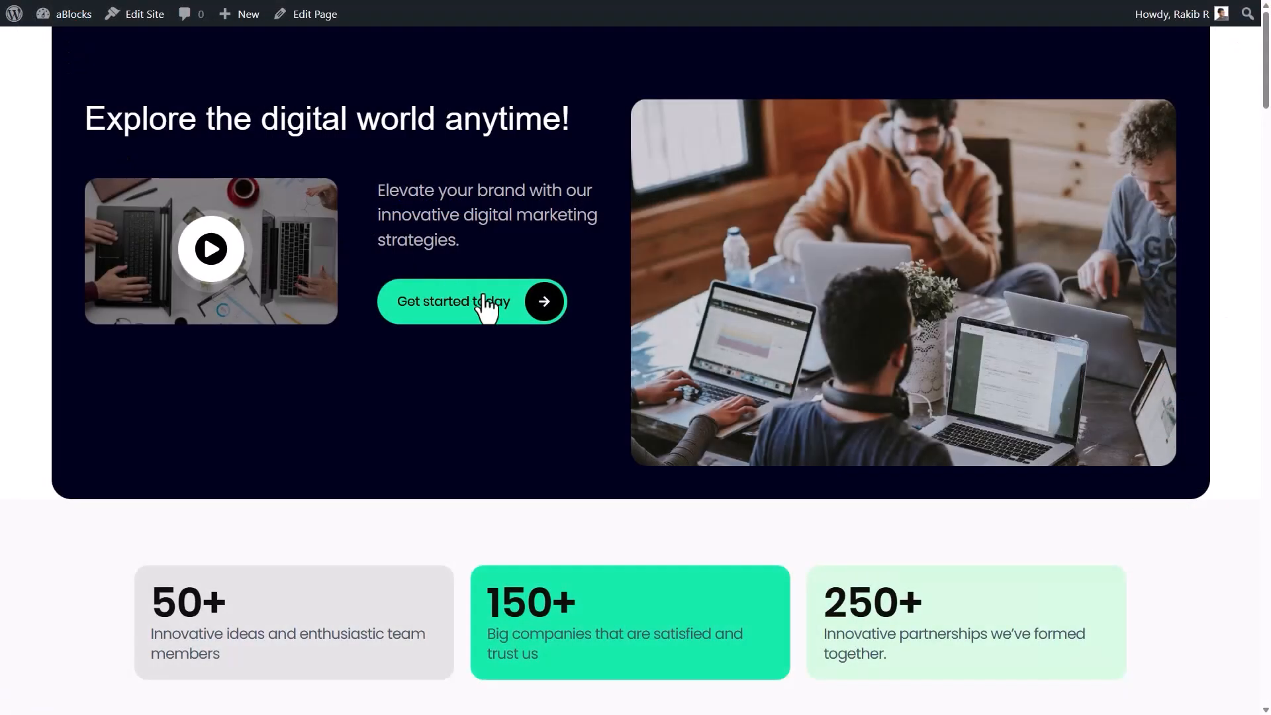
Step: Look through the live homepage from the hero to the FAQ section to check the global colors and fonts
scroll(490, 306, "down", 15)
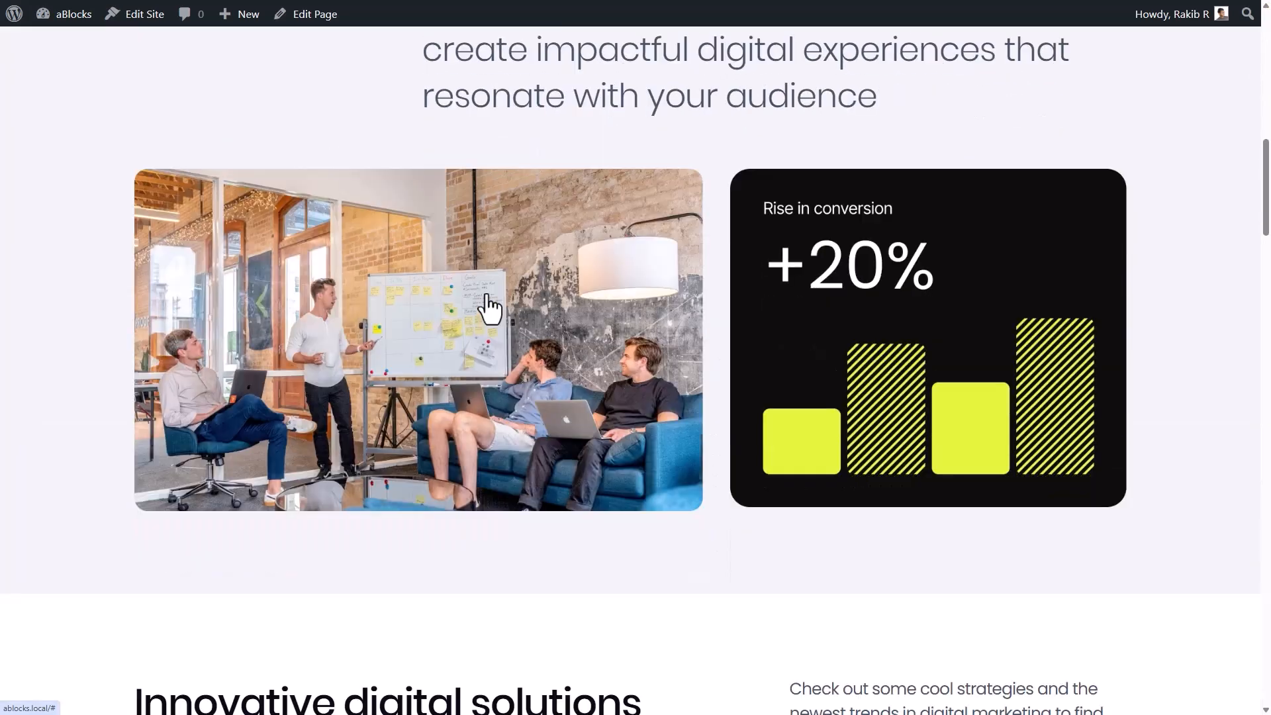
scroll(489, 298, "down", 15)
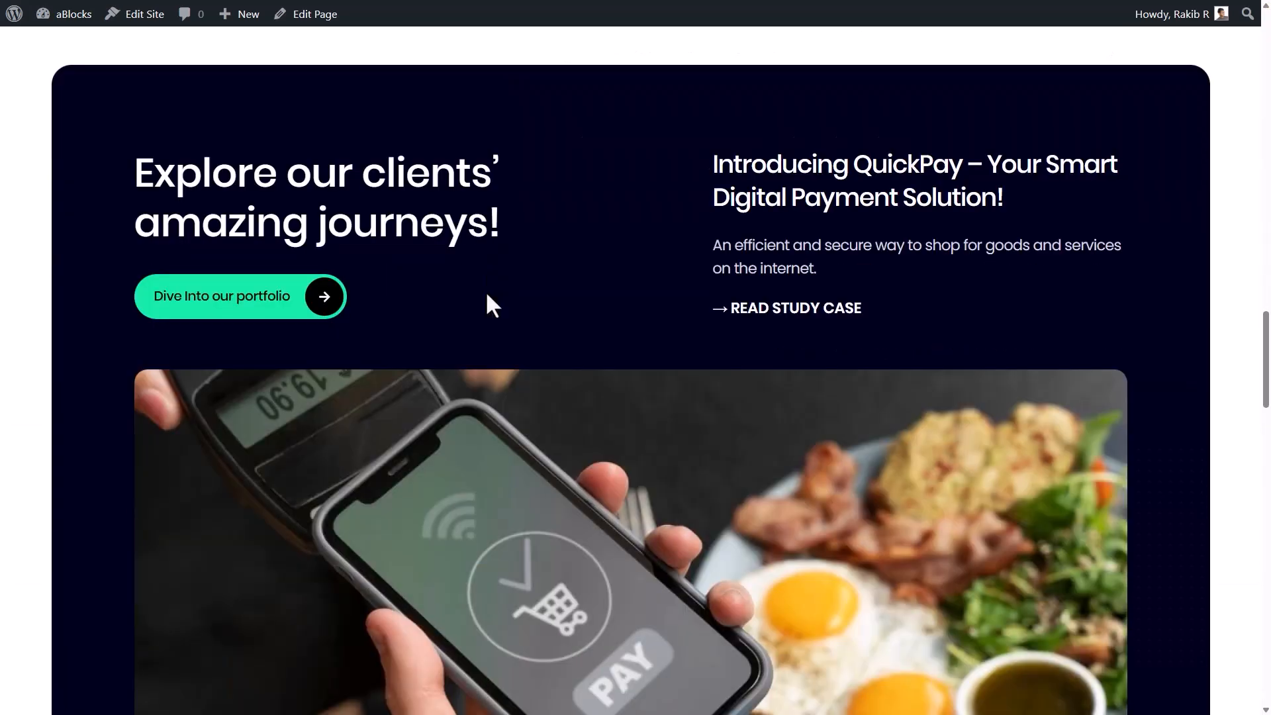
scroll(488, 295, "down", 15)
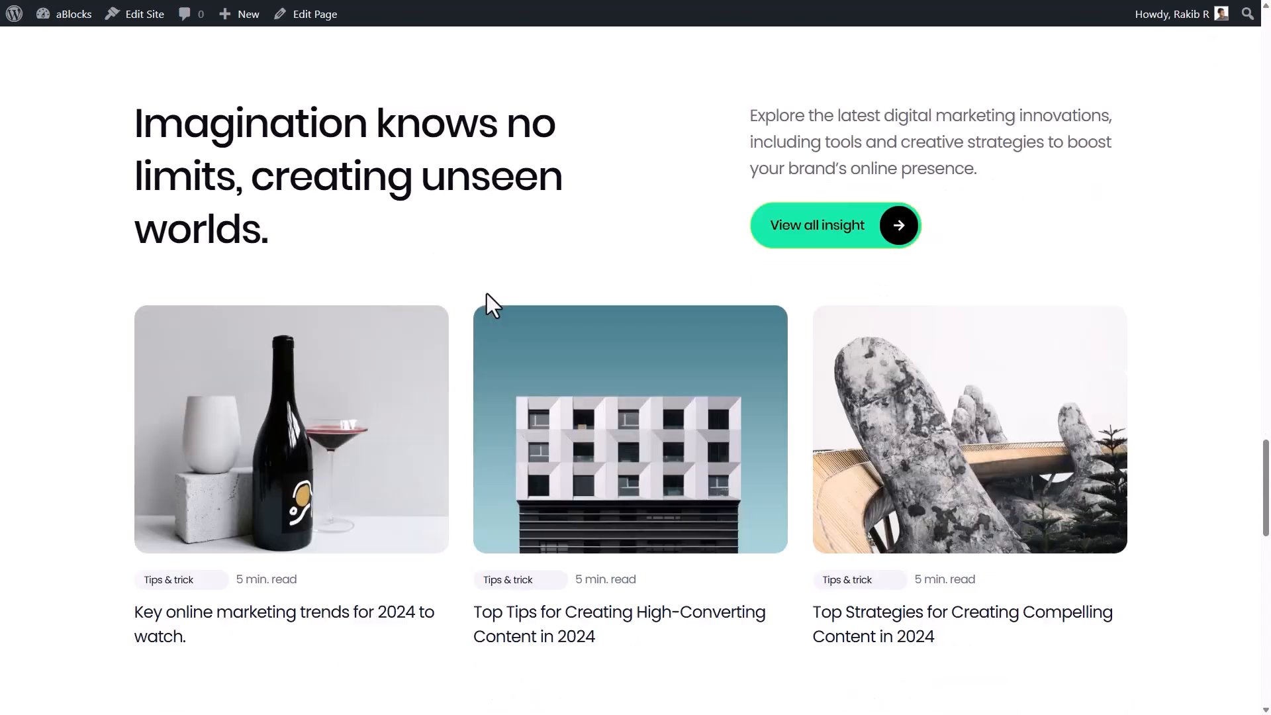
scroll(493, 306, "down", 3)
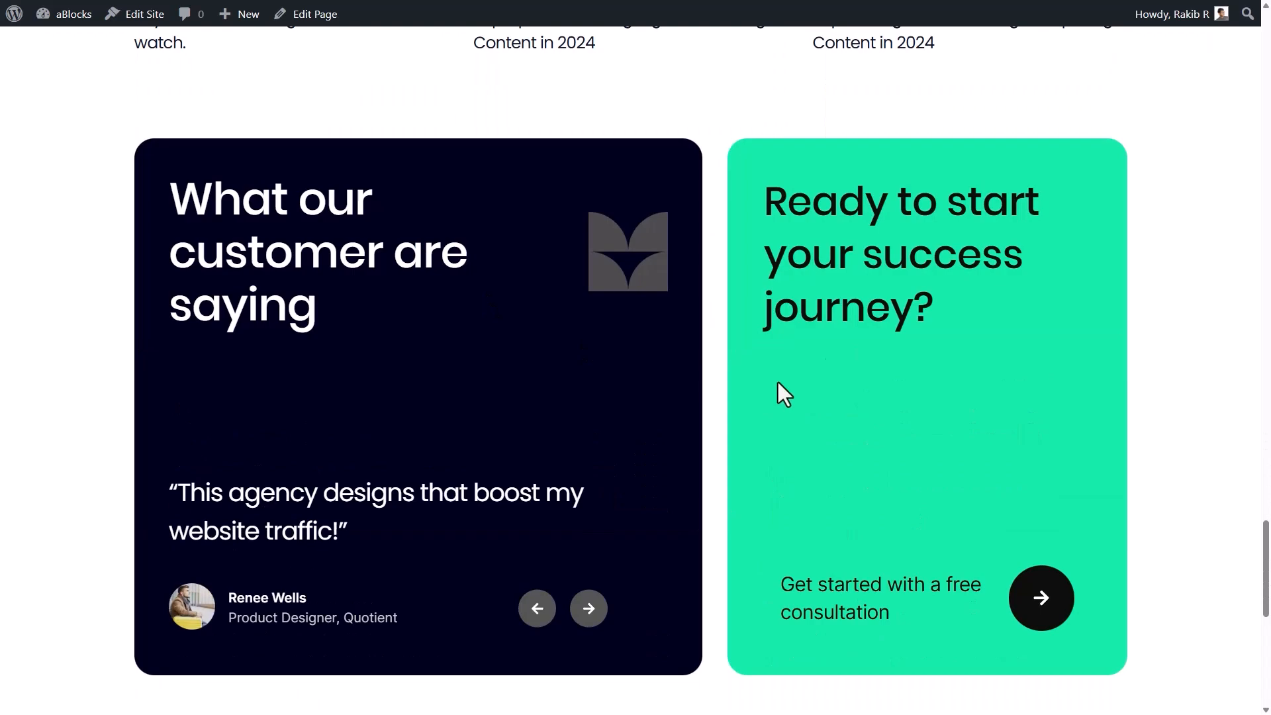
scroll(755, 438, "down", 9)
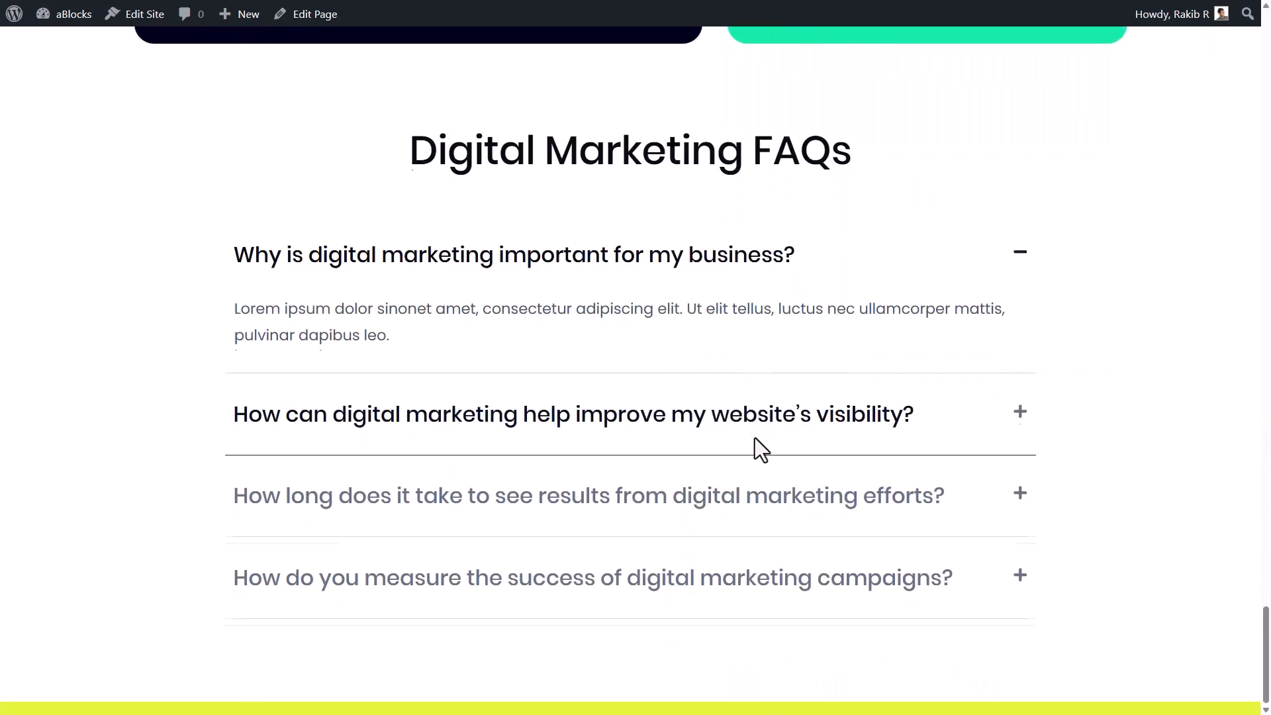
scroll(755, 438, "up", 20)
scroll(755, 438, "up", 20)
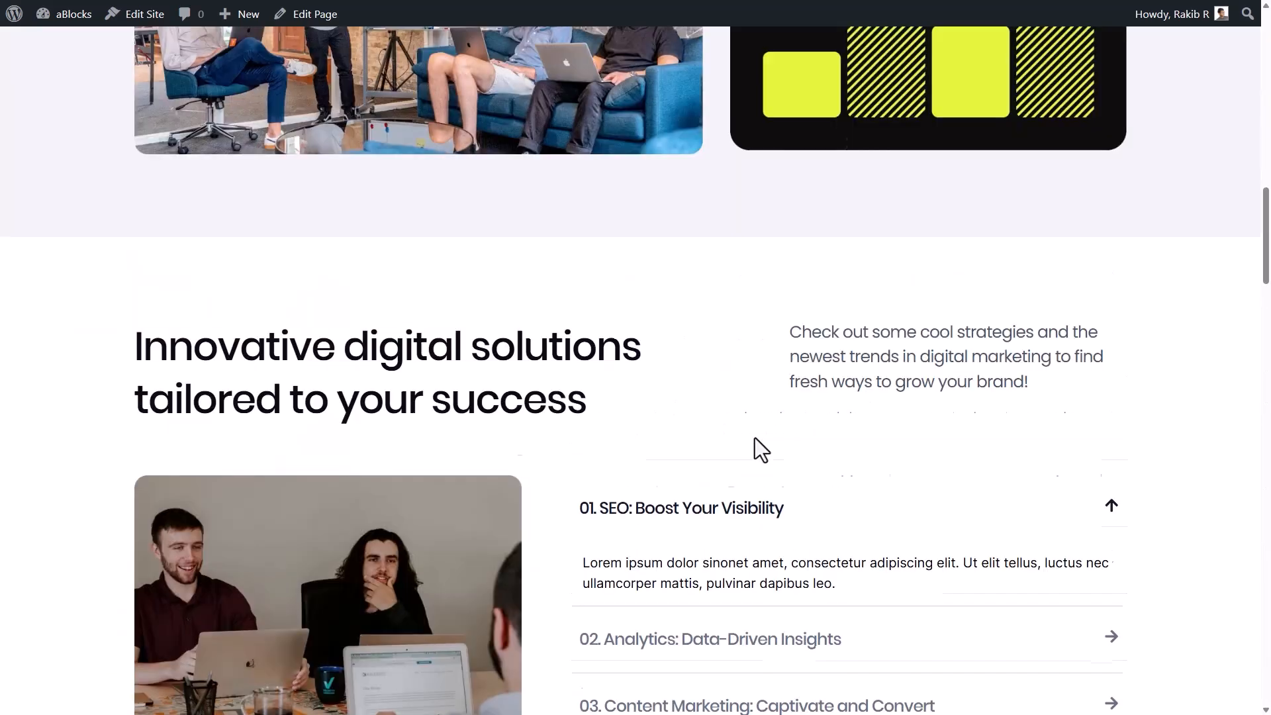